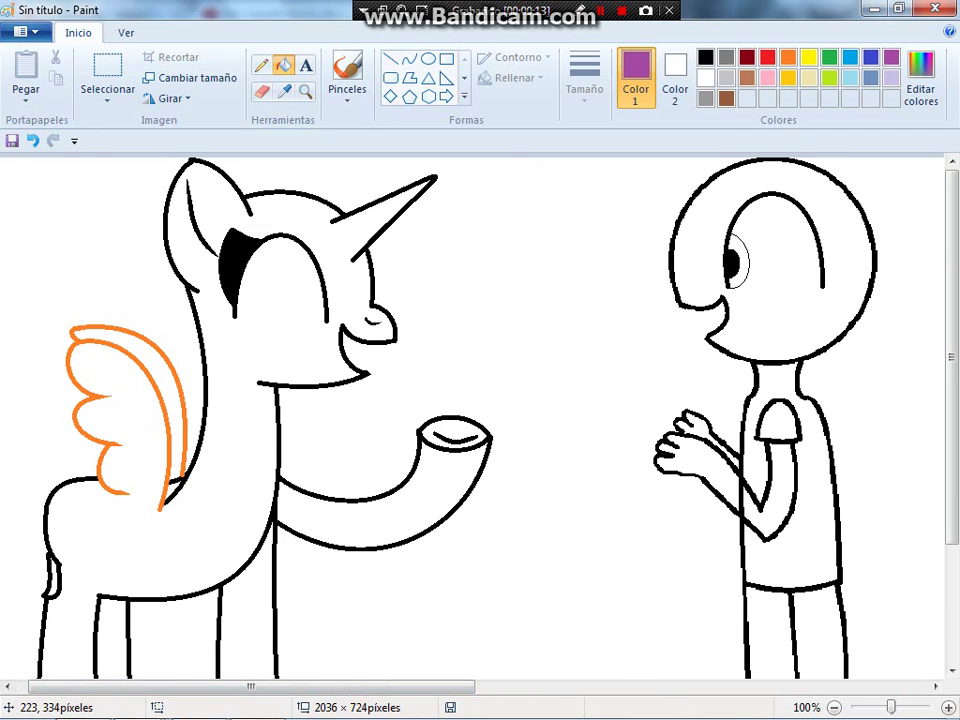
- Recolour the pony's black body outlines and its inner ear, nostril and hoof lines purple
click(189, 492)
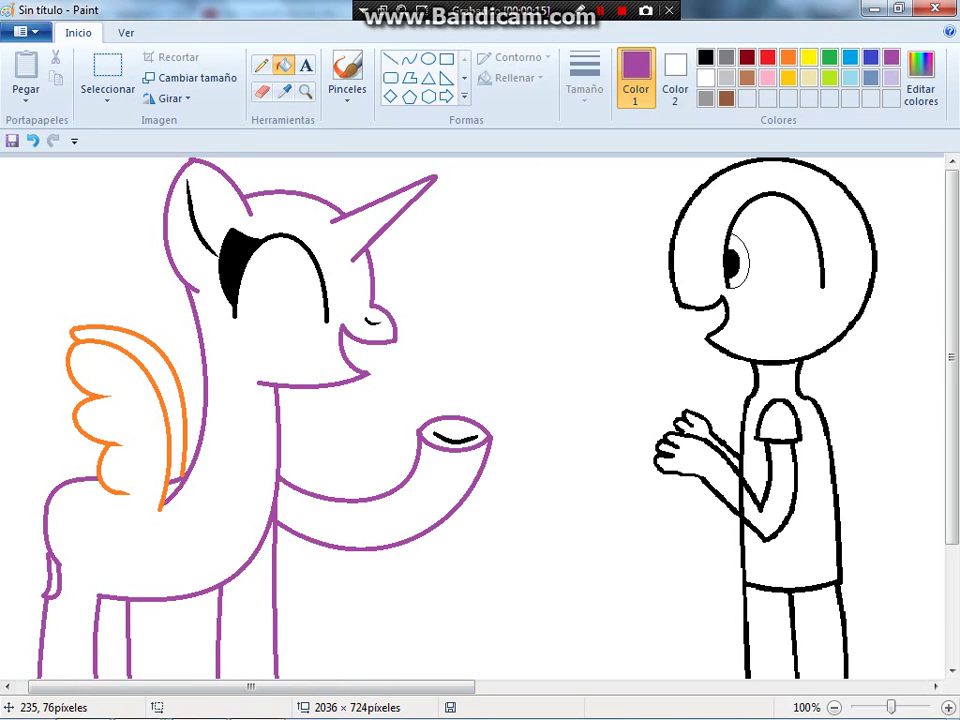
right_click(204, 232)
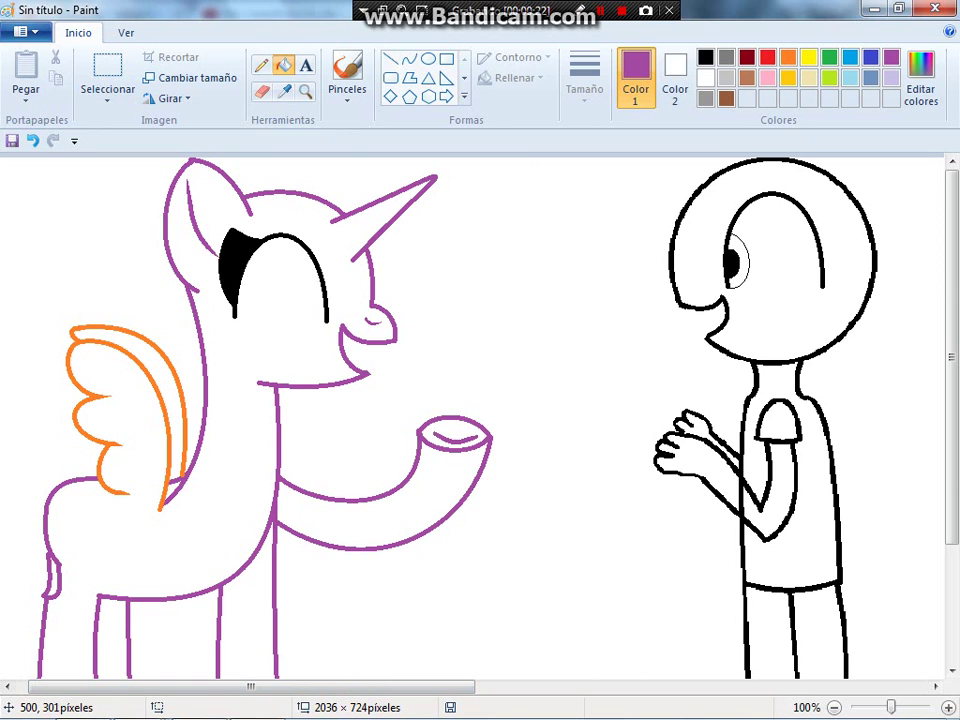
- Sample the lavender coat colour from the reference picture and fill the pony's body, head, legs, tail stub and hoof with it
scroll(81, 640, down, 5)
drag(252, 686, 702, 686)
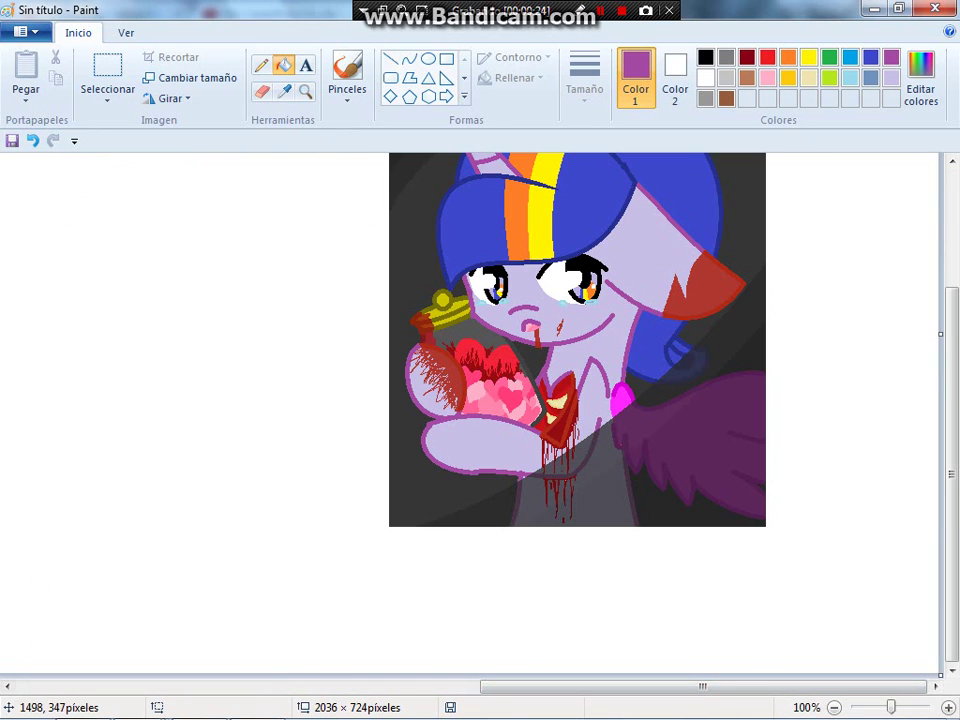
click(283, 90)
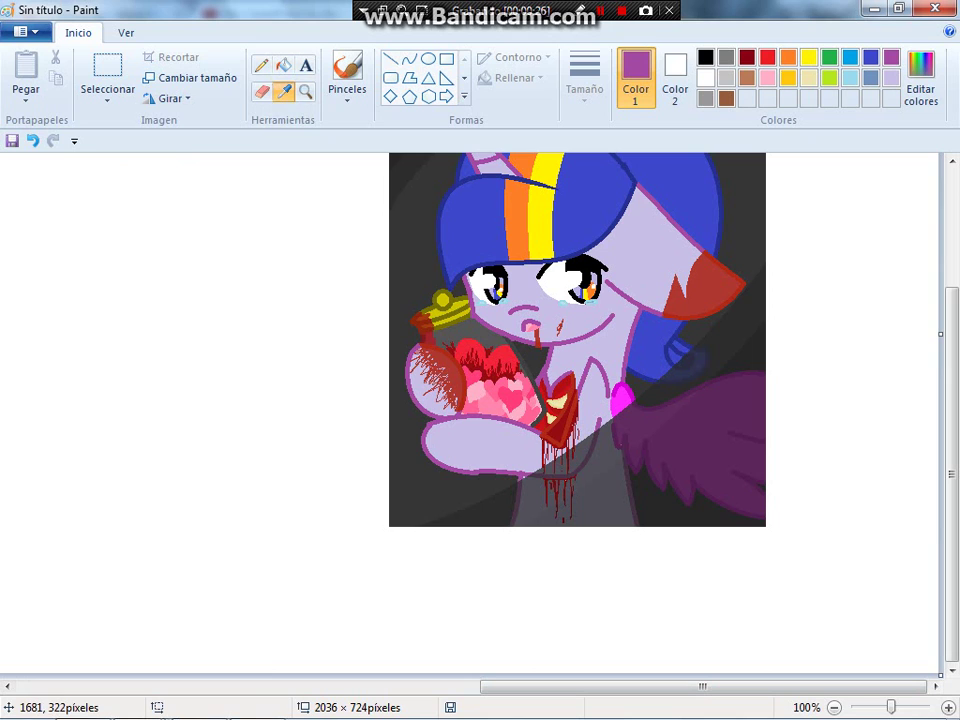
click(609, 239)
drag(702, 686, 239, 686)
click(272, 505)
click(243, 347)
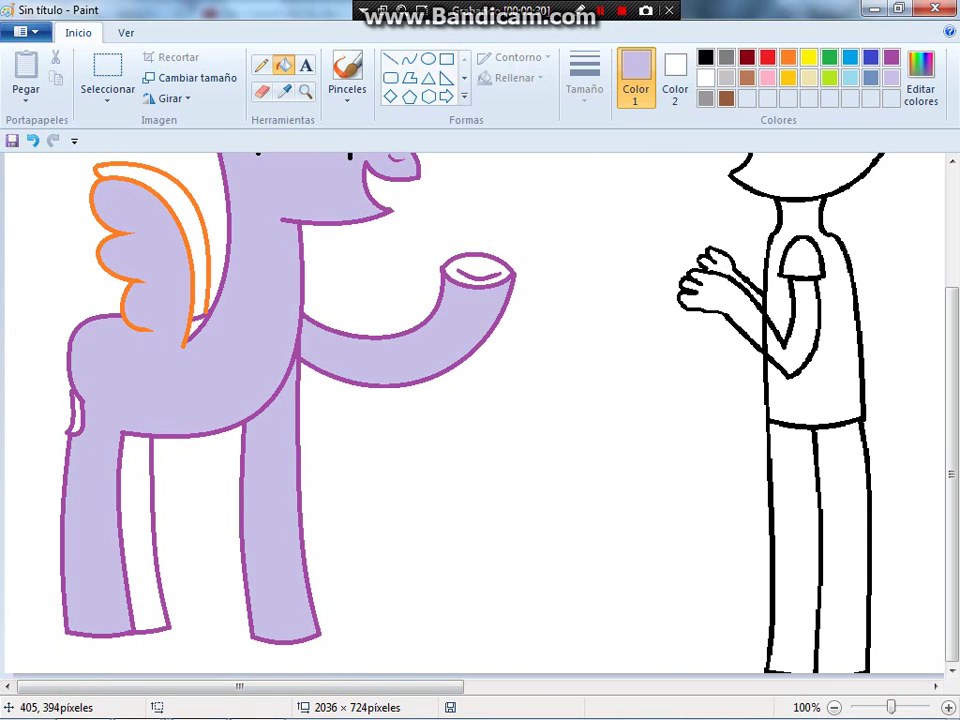
click(138, 560)
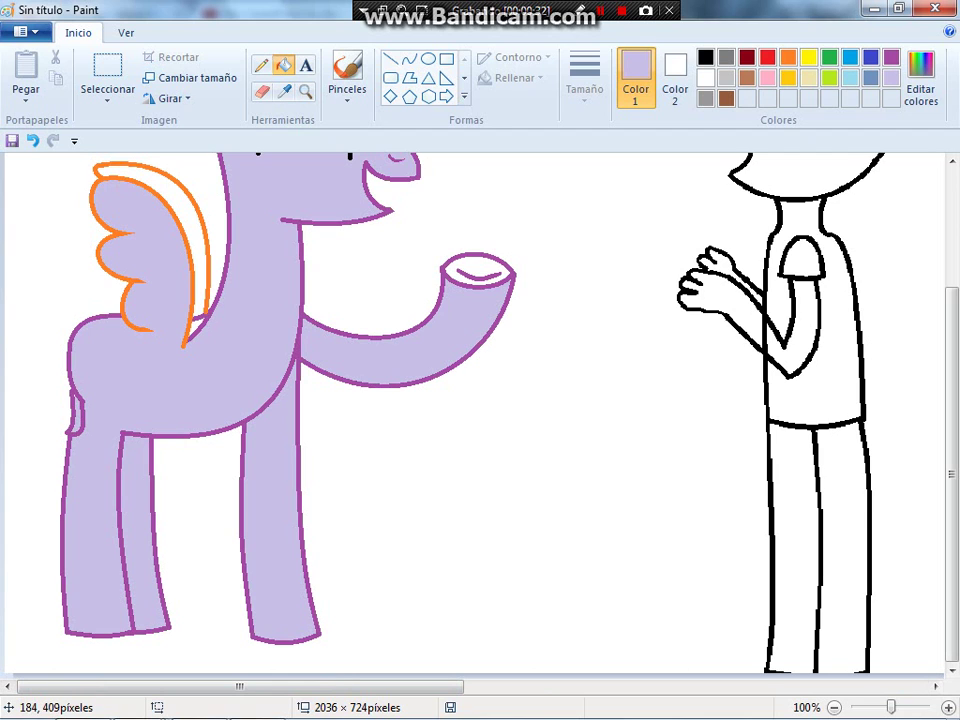
scroll(539, 240, up, 5)
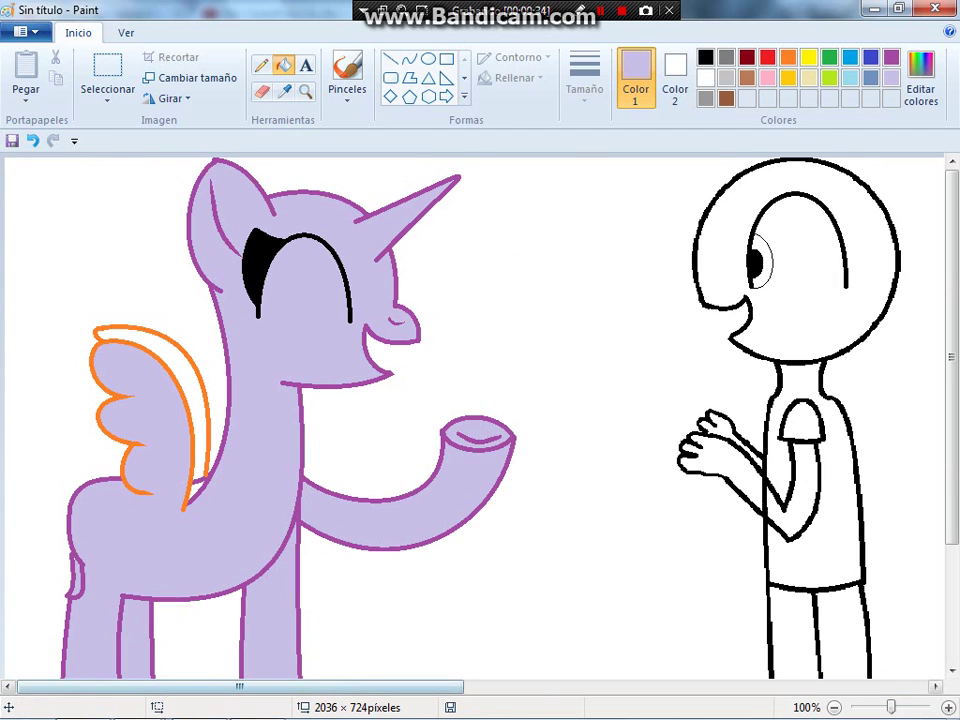
- Sample the reference wing's dark magenta as the primary colour and its bright magenta as the secondary colour
drag(240, 686, 703, 686)
click(284, 91)
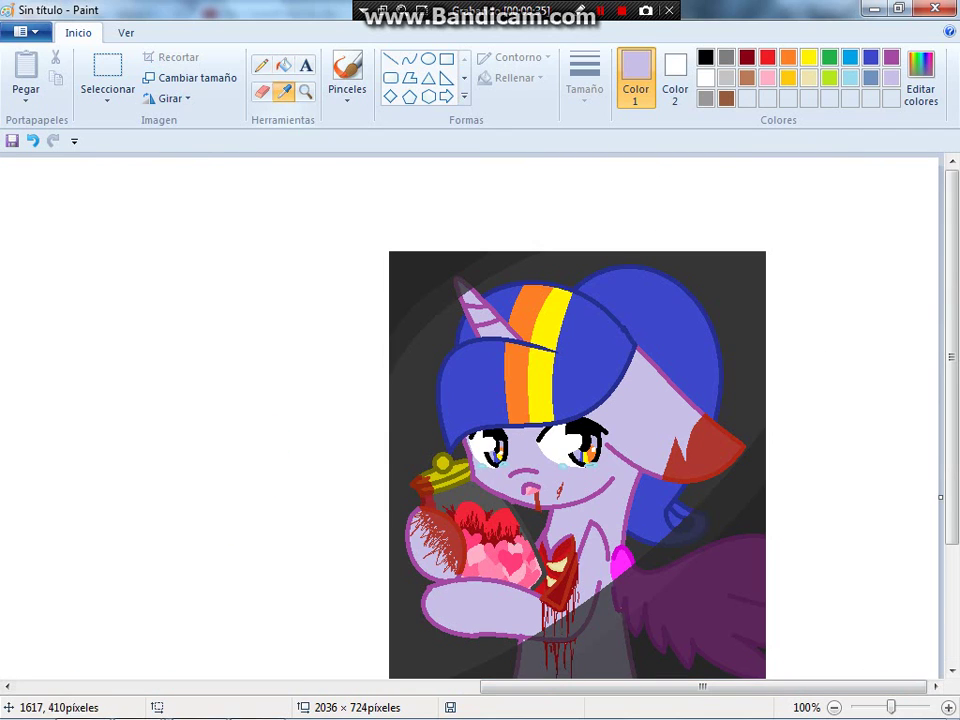
click(630, 576)
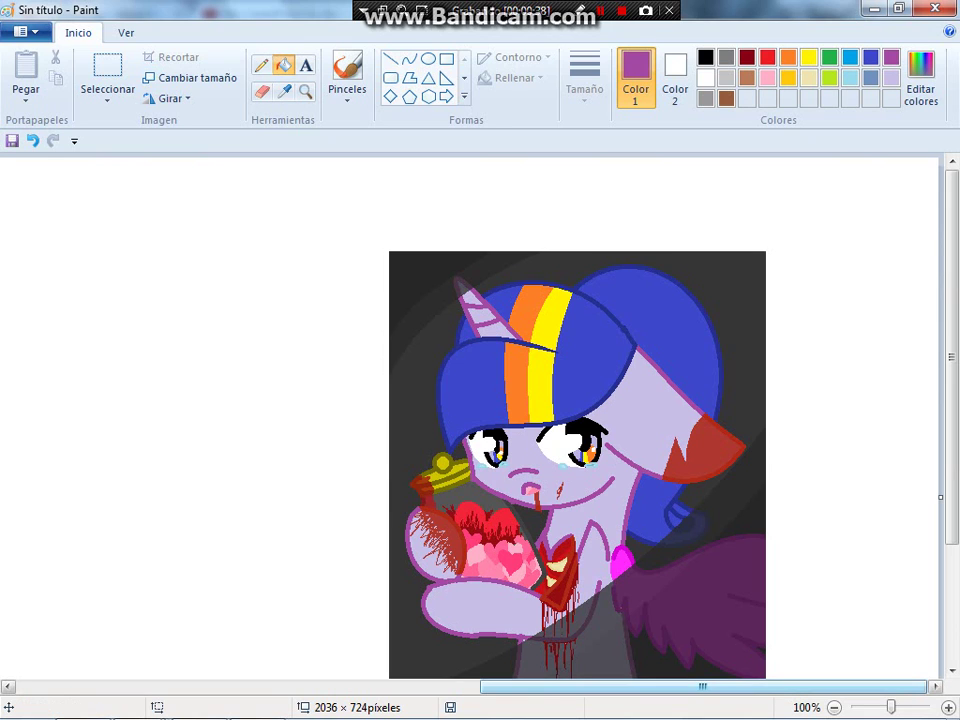
ctrl+scroll(641, 338, up, 2)
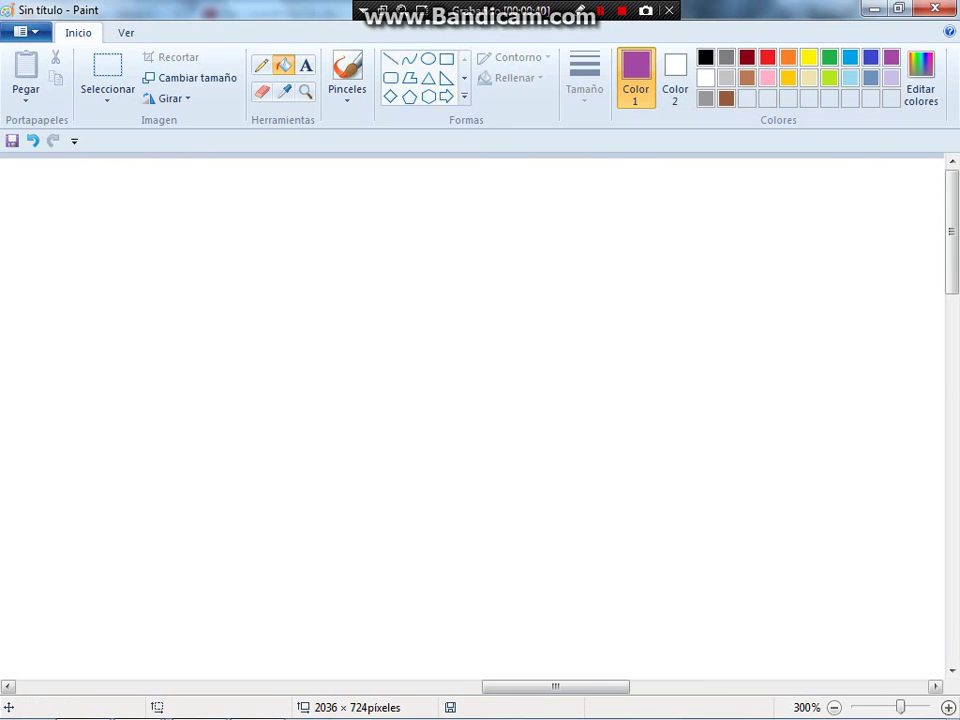
scroll(470, 415, down, 10)
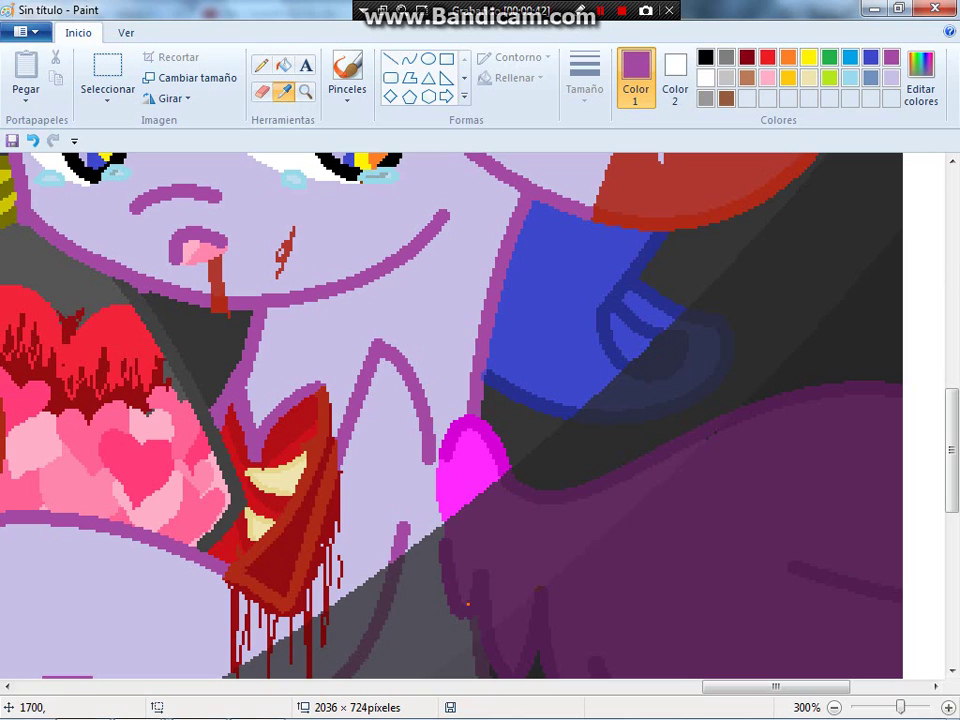
click(261, 91)
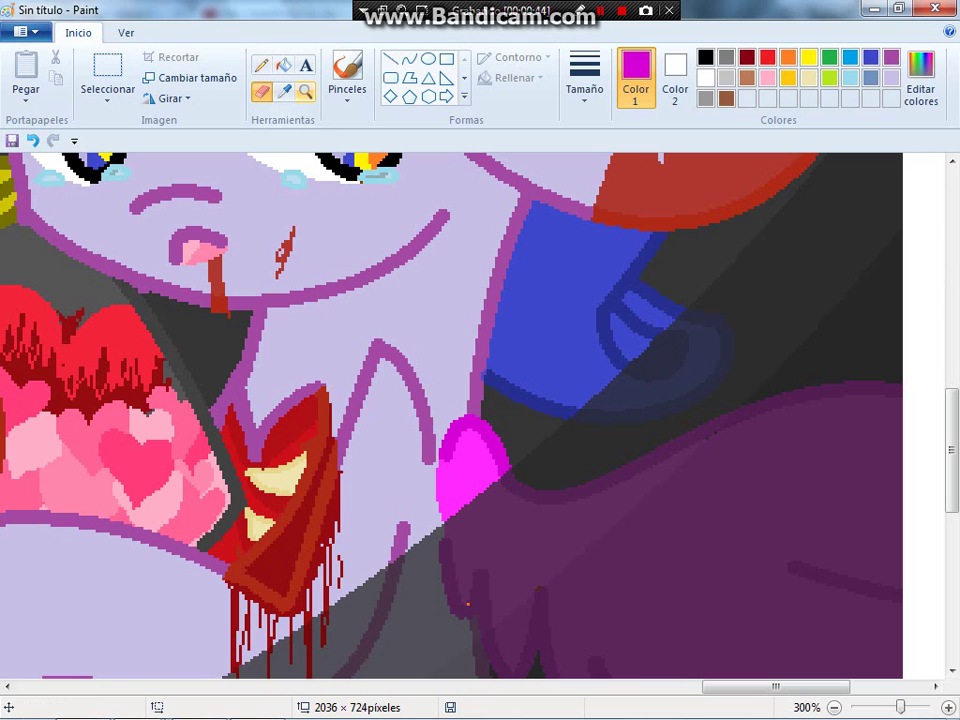
click(284, 91)
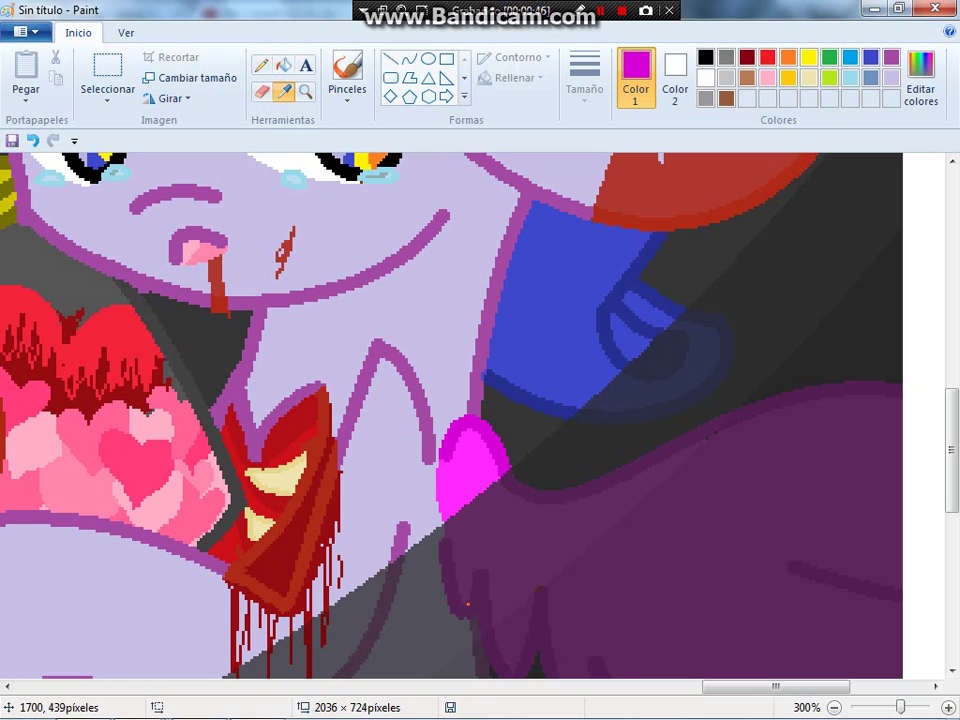
right_click(470, 455)
scroll(345, 288, left, 15)
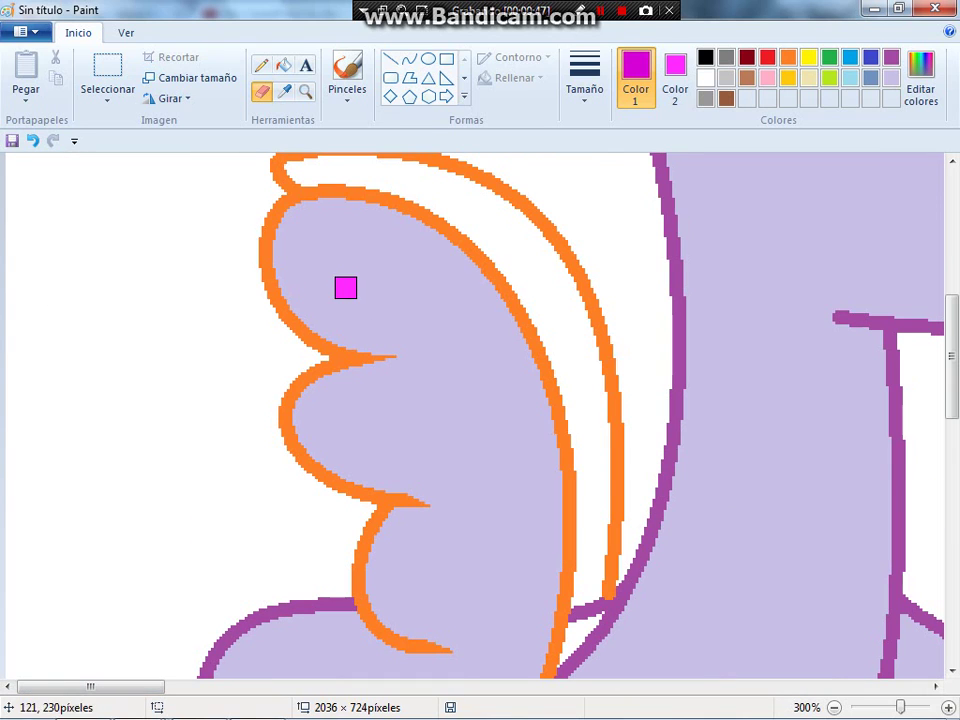
- Recolour the pony's orange wing outline dark magenta
click(284, 65)
click(317, 200)
key(ctrl+z)
click(317, 191)
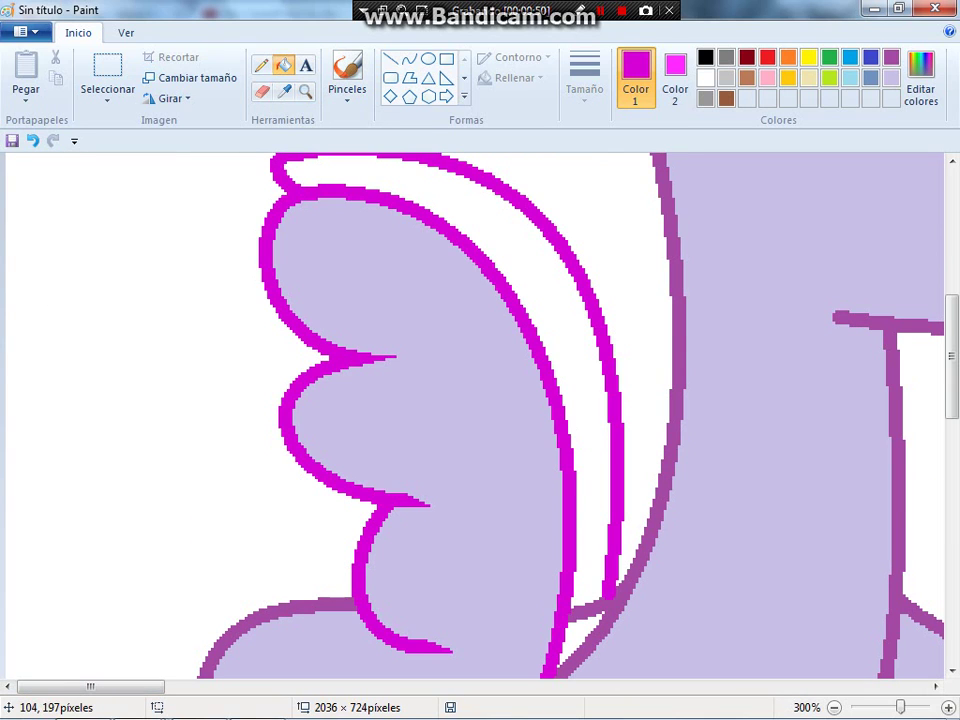
- Close the gap at the wing's base with a bright magenta pencil line and fill the wing with bright magenta
click(261, 65)
scroll(470, 320, down, 3)
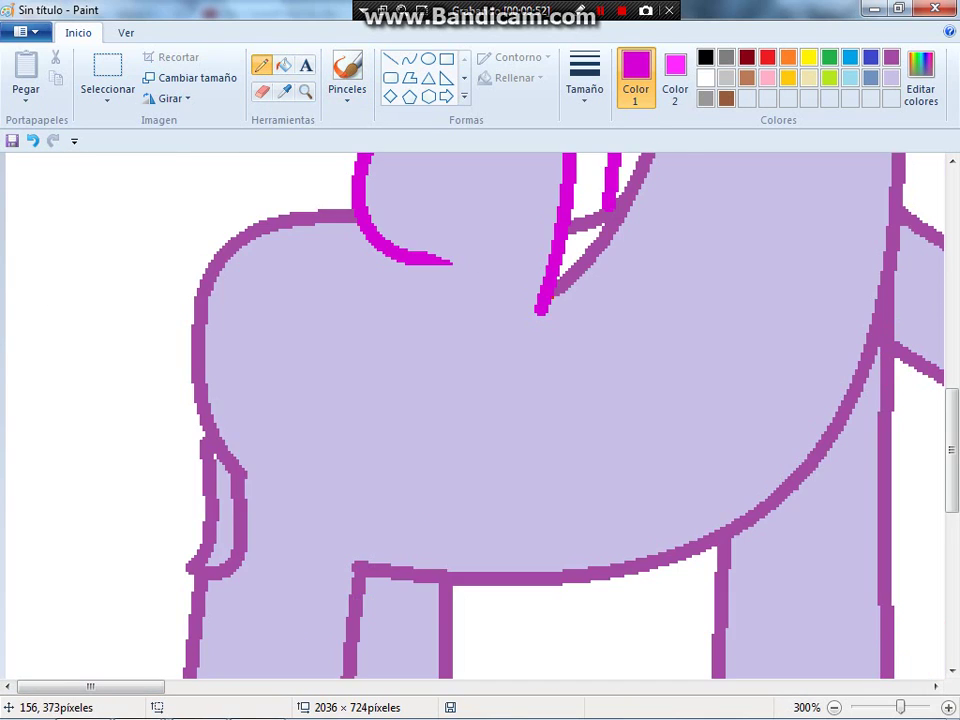
drag(451, 263, 505, 313)
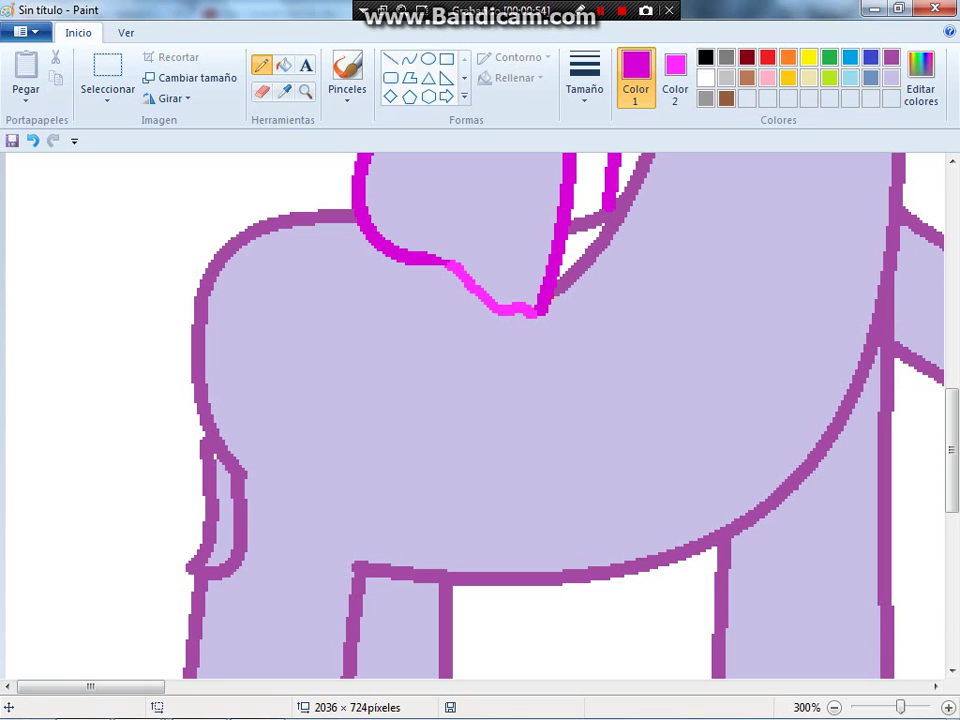
click(284, 65)
click(553, 319)
key(ctrl+z)
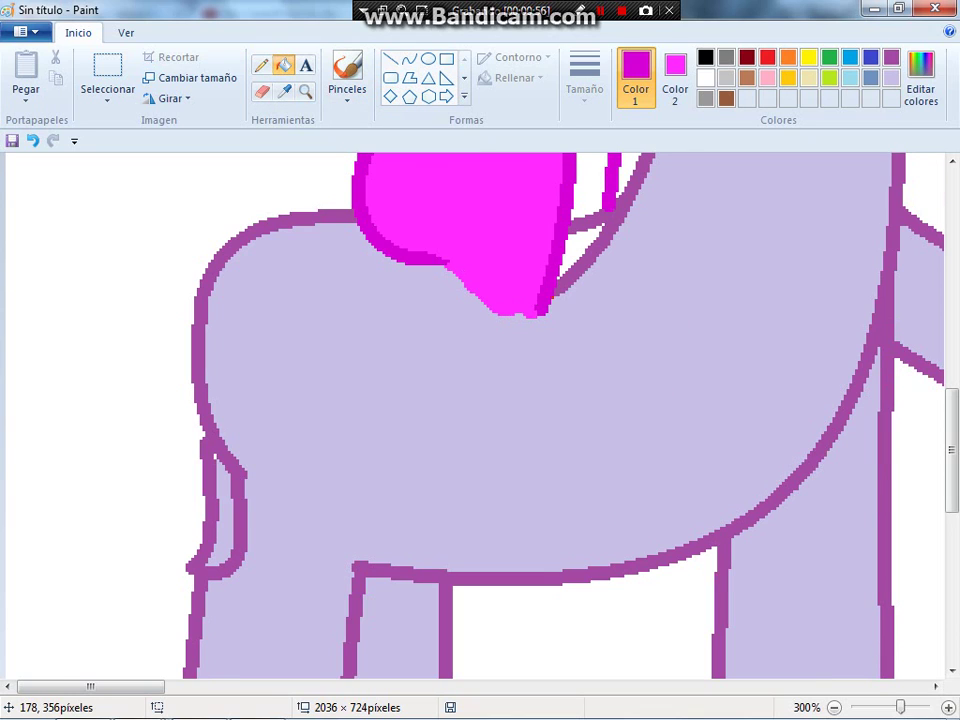
- Sample the pony's lavender coat as the secondary colour
scroll(500, 400, up, 2)
click(284, 90)
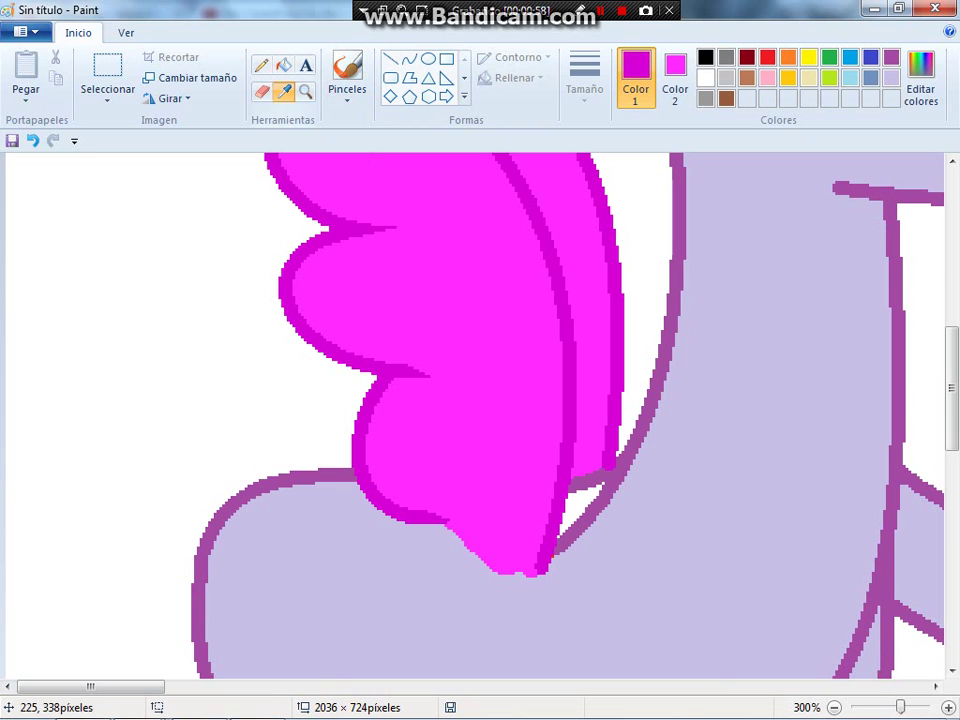
right_click(697, 503)
scroll(475, 415, up, 4)
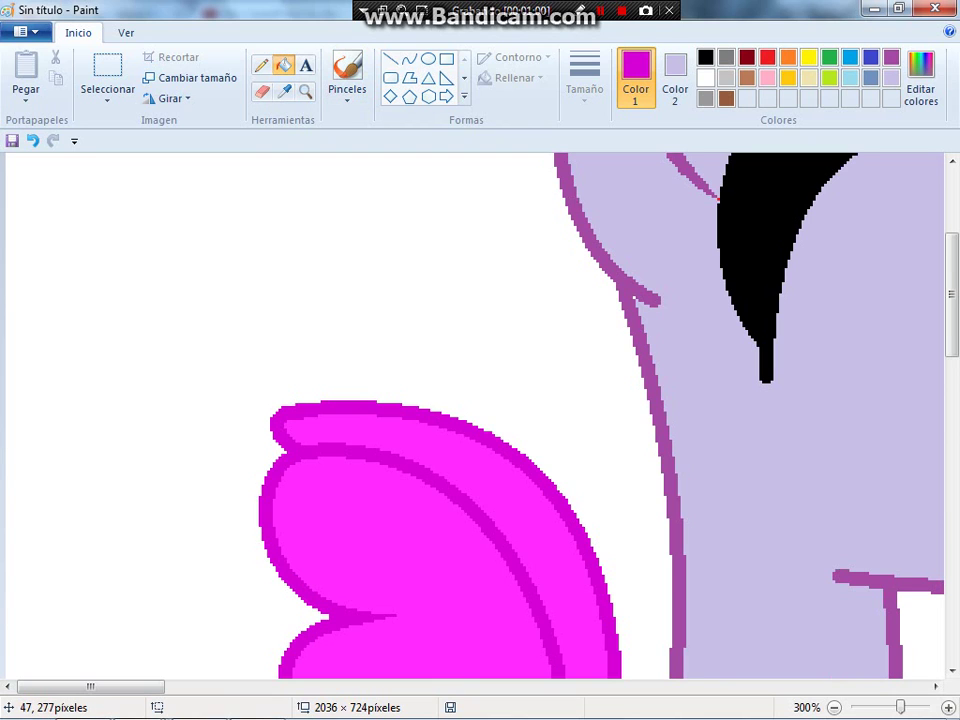
- Set the secondary colour to white and mix a light cream primary colour with red 255, green 235 and blue 166
drag(90, 686, 427, 686)
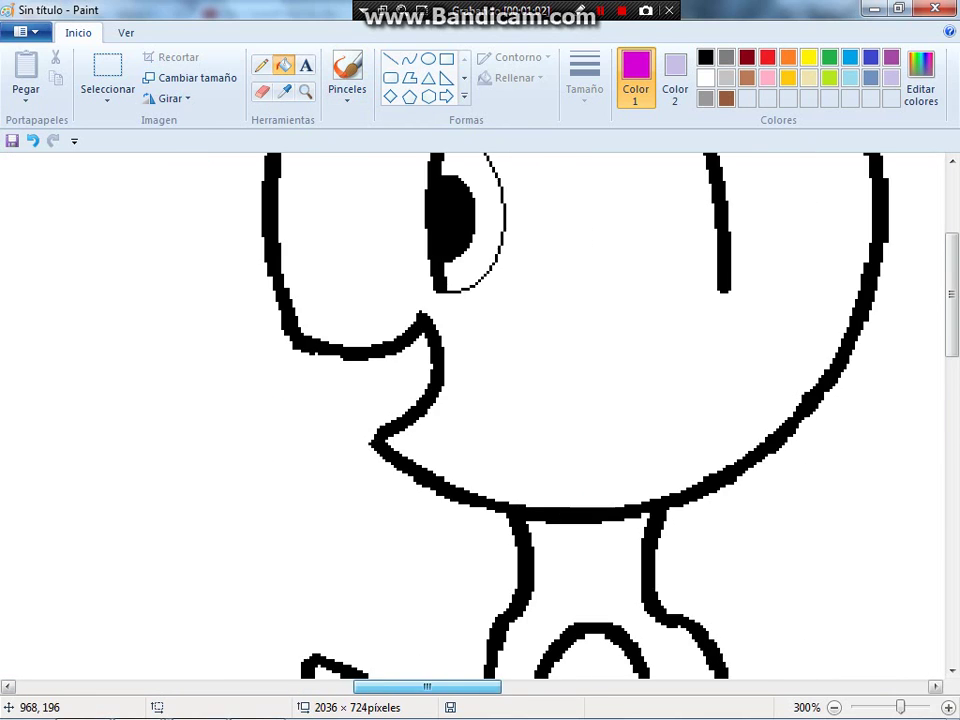
scroll(645, 293, up, 2)
right_click(705, 77)
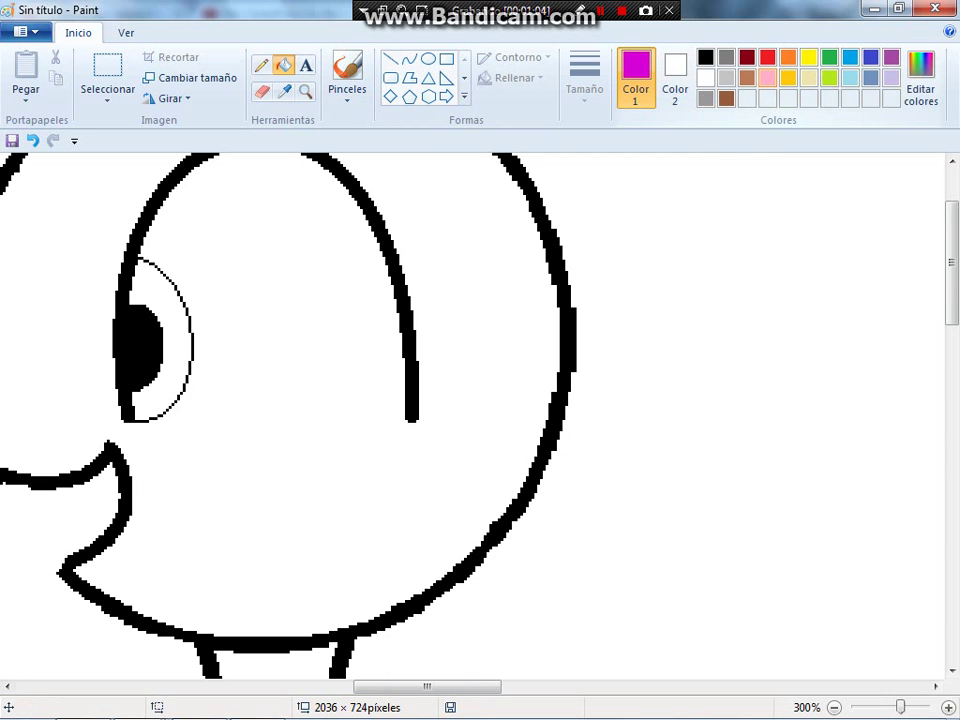
click(788, 77)
click(920, 80)
click(670, 268)
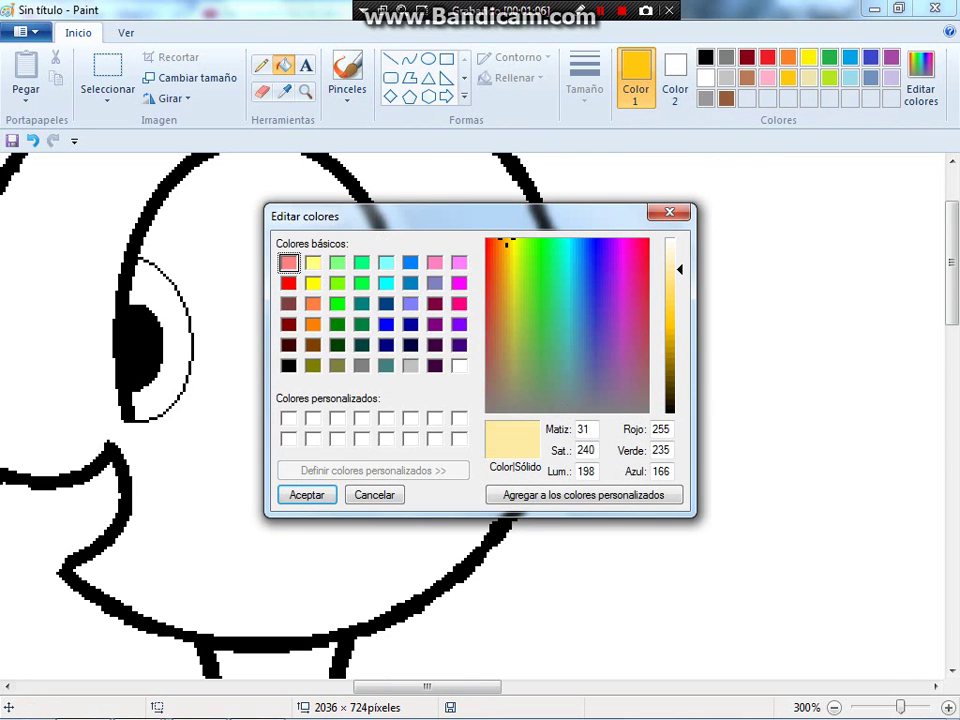
click(306, 494)
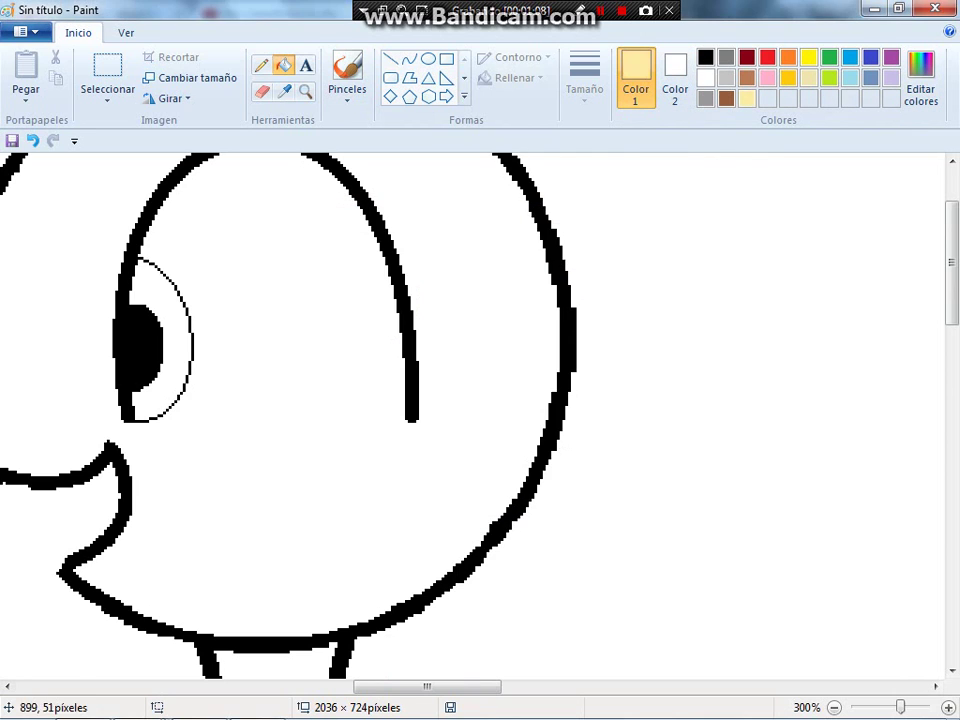
- Close the underside of the human figure's eye with a cream curve and fill the head around the eye with cream
click(409, 59)
click(585, 80)
click(627, 133)
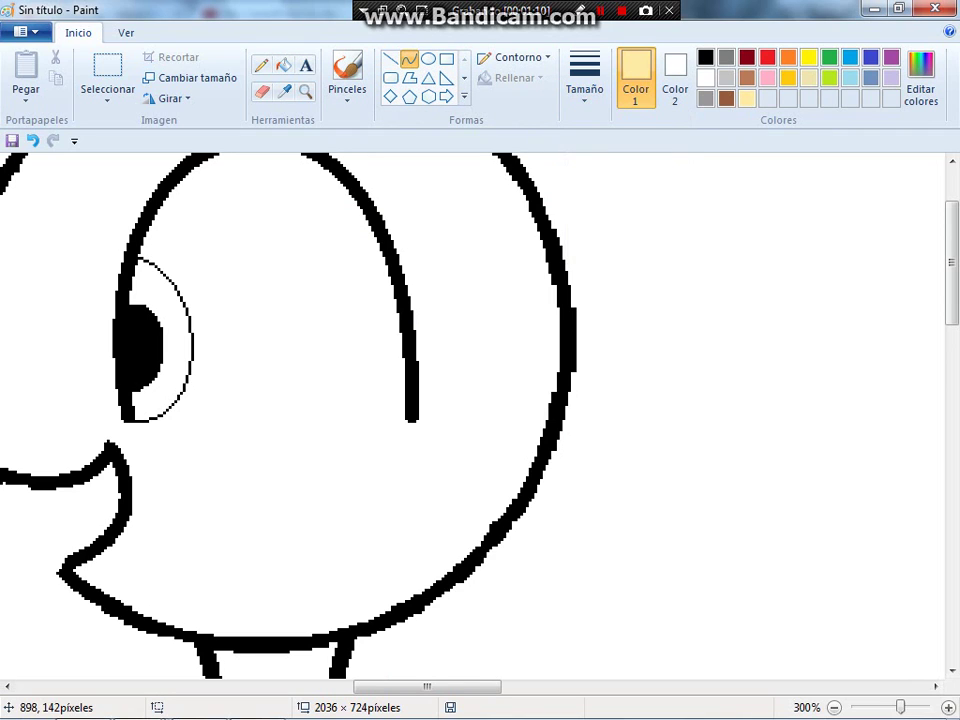
drag(410, 420, 223, 434)
click(284, 65)
click(208, 470)
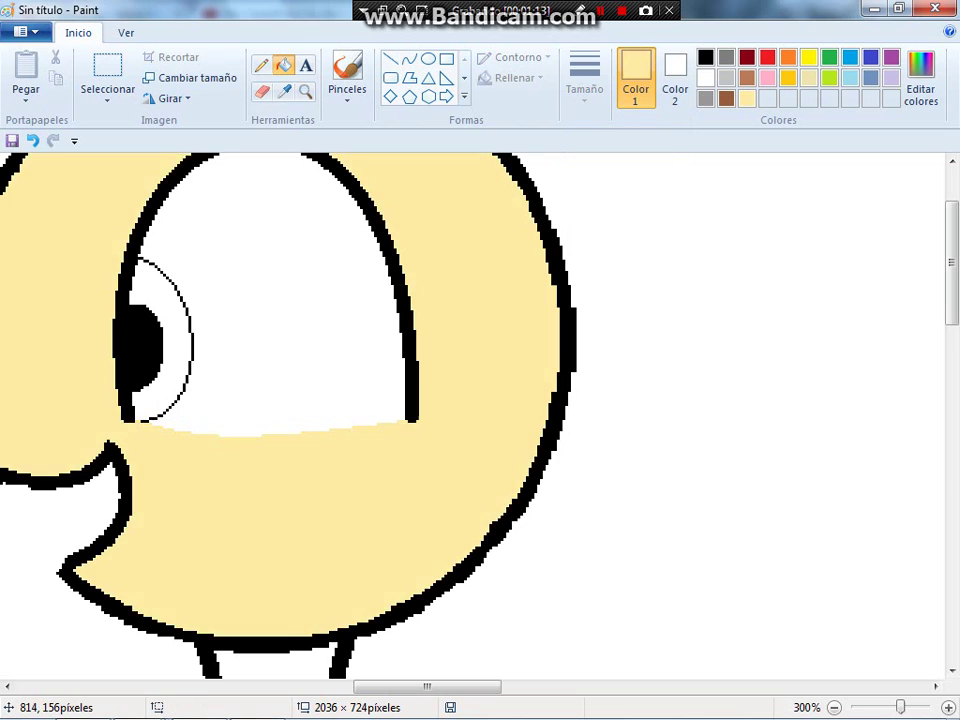
- Draw a thin black curve across the base of the human figure's neck to separate it from the torso
scroll(300, 420, down, 5)
scroll(300, 420, up, 3)
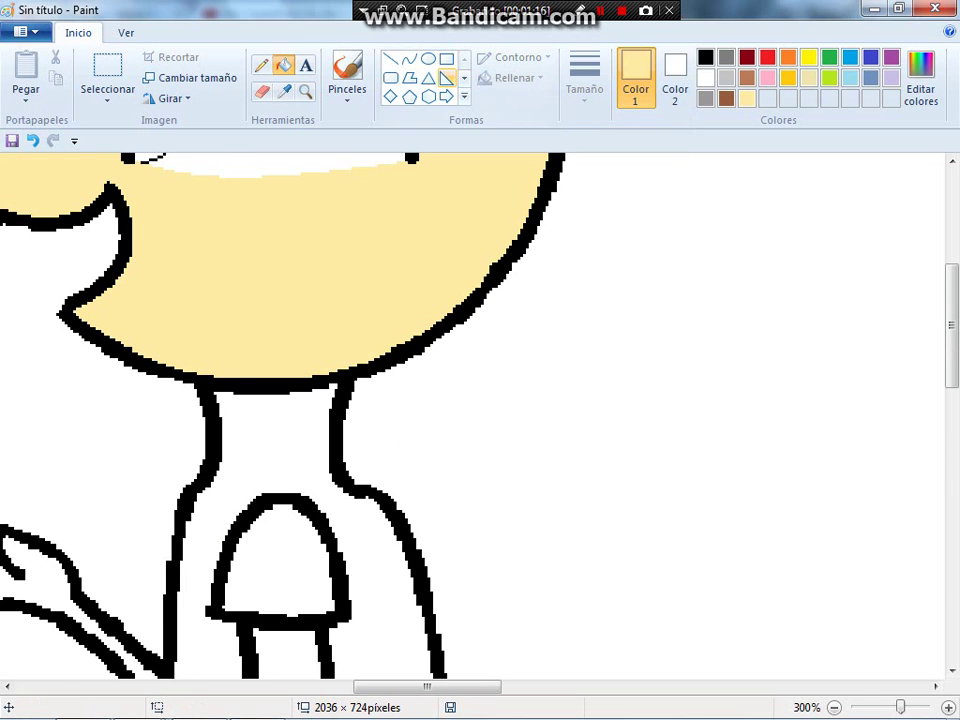
click(409, 59)
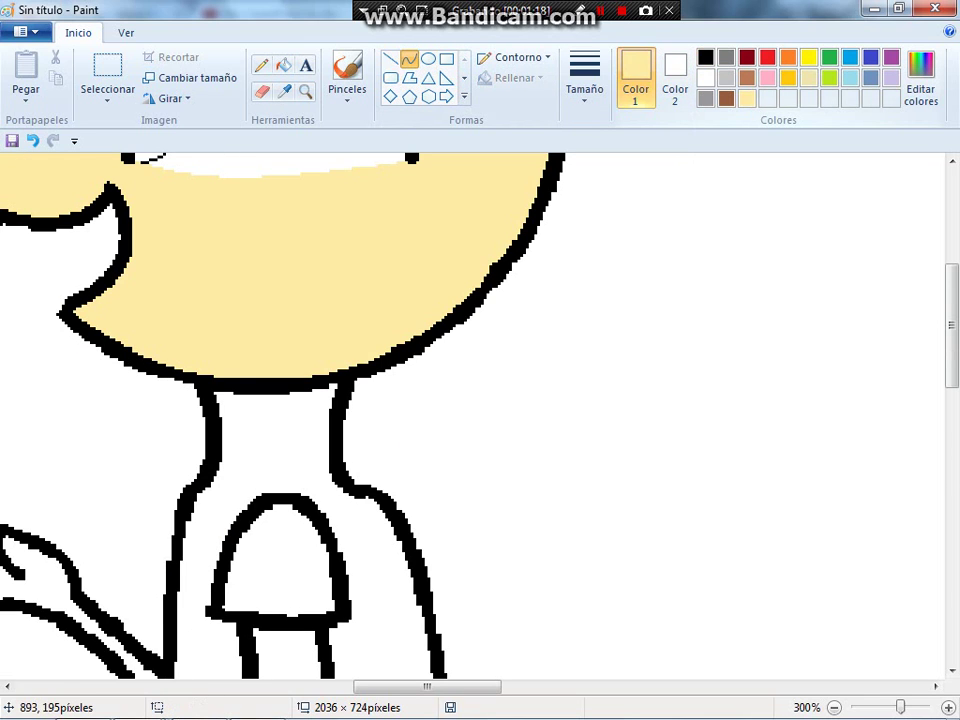
click(706, 57)
drag(213, 483, 365, 500)
drag(267, 513, 285, 485)
click(284, 65)
click(276, 430)
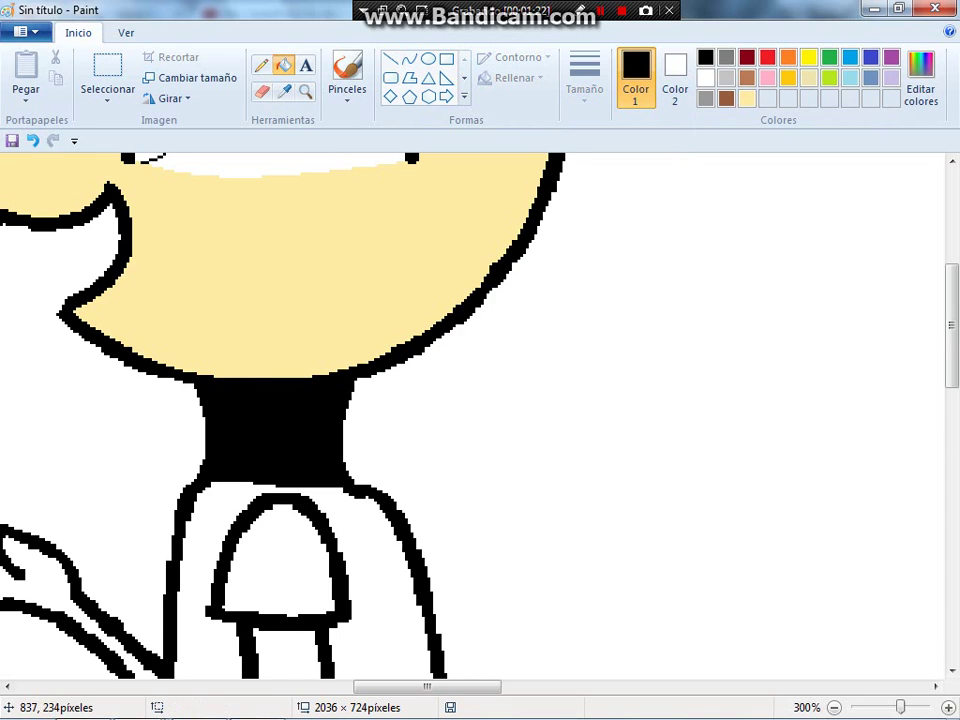
scroll(300, 450, down, 3)
click(32, 140)
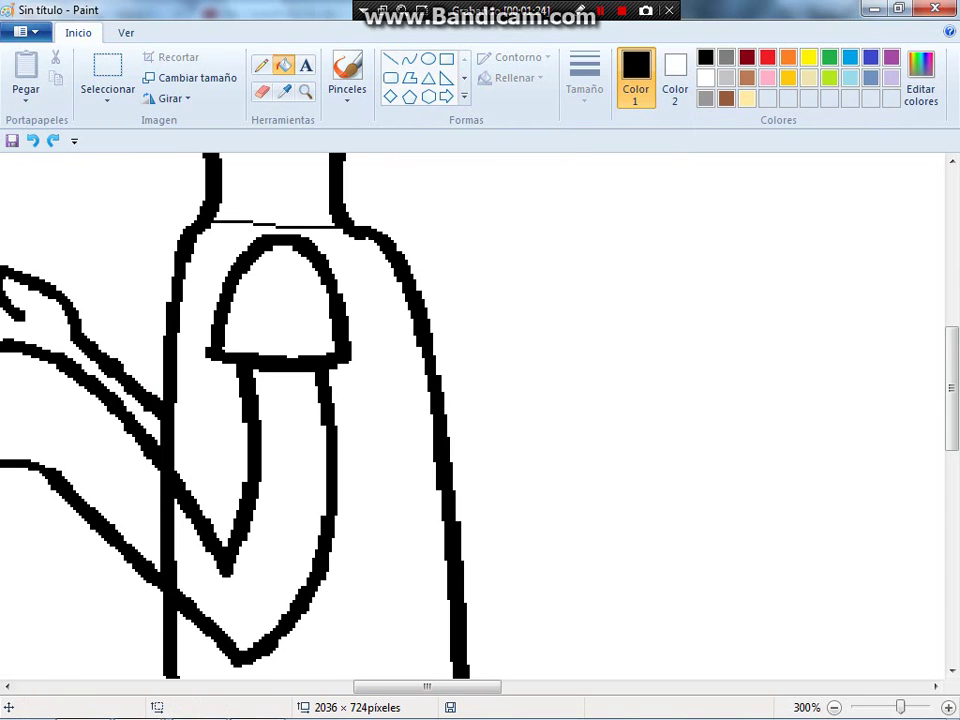
- Fill the human figure's neck, arms and hands with the cream skin colour
click(747, 98)
click(280, 190)
click(289, 469)
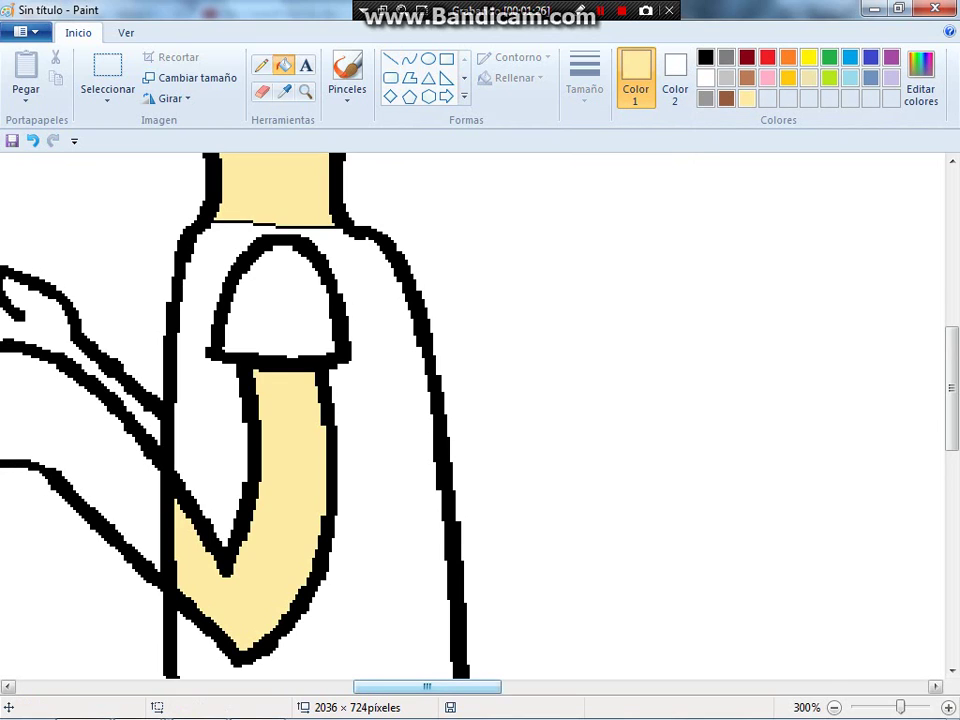
scroll(435, 368, left, 3)
click(435, 368)
click(410, 320)
- Paint over the black torso line crossing the human figure's front forearm with the cream skin colour
click(261, 64)
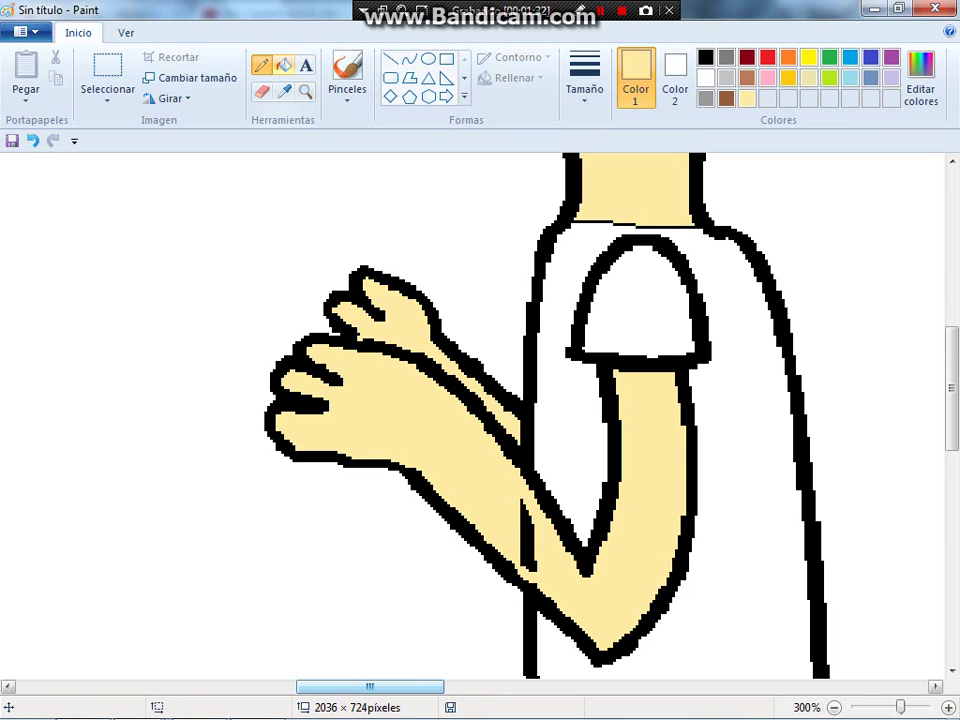
click(284, 64)
scroll(480, 410, up, 2)
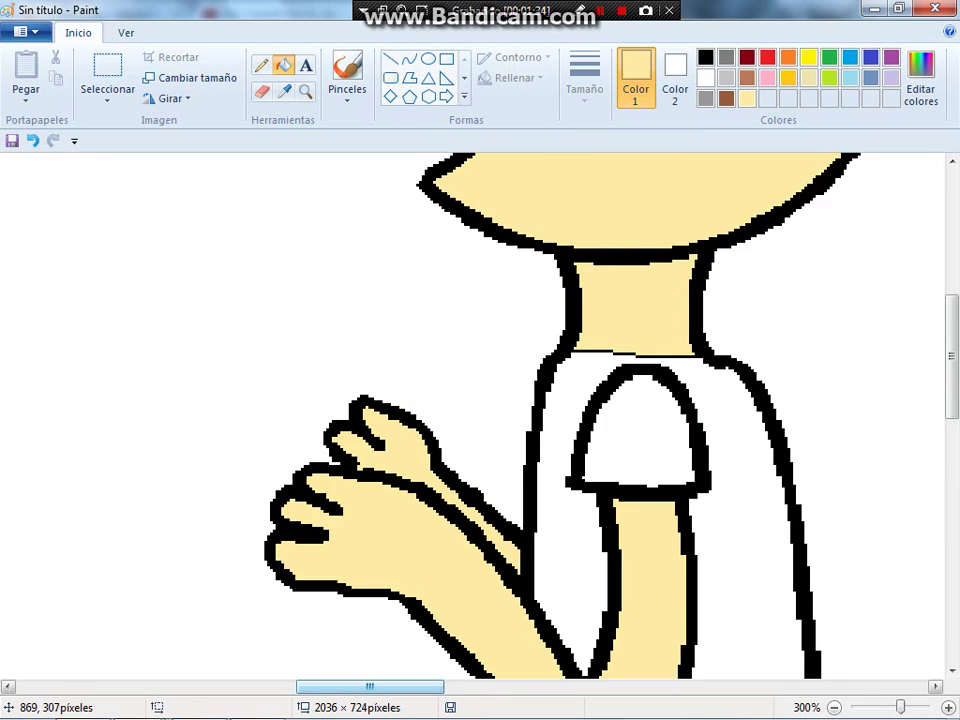
scroll(480, 410, down, 2)
- Mix a lighter shade of the palette's turquoise blue and set it as the primary colour
click(849, 57)
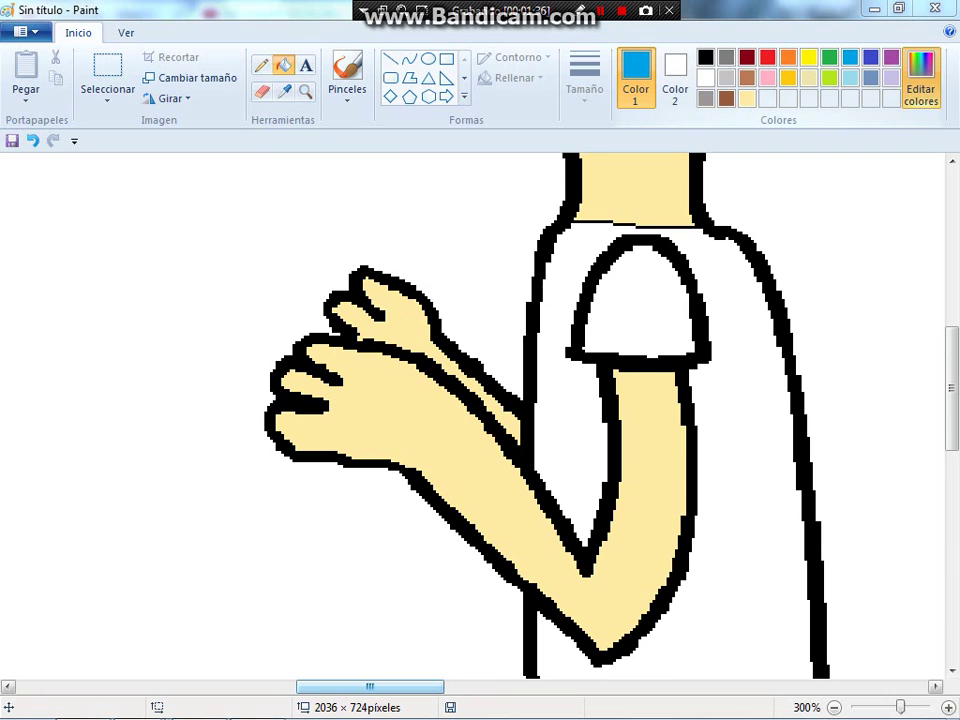
click(920, 80)
click(670, 313)
click(307, 495)
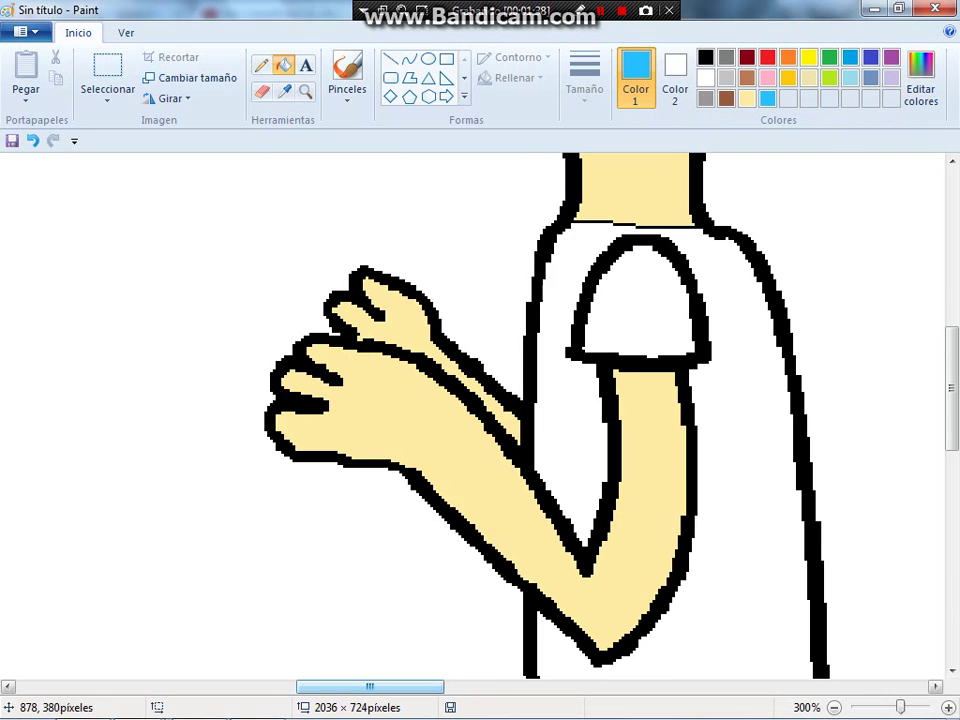
- Fill the human figure's shirt torso and sleeve with the light blue colour
click(760, 588)
scroll(760, 588, down, 4)
scroll(760, 588, up, 4)
click(657, 277)
scroll(657, 277, up, 3)
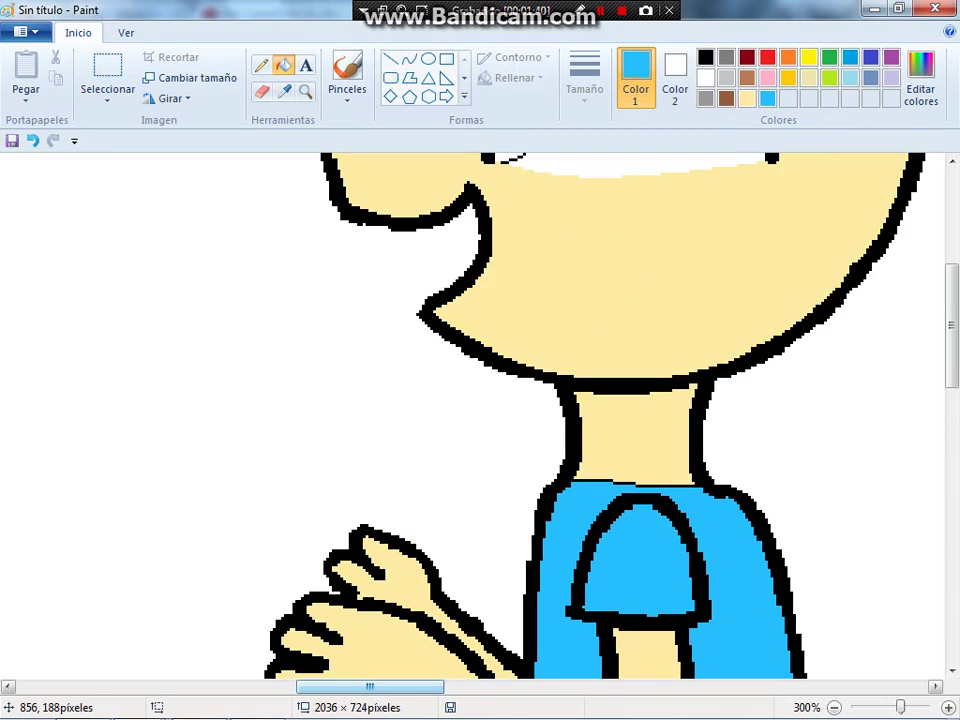
- Mix a dark grey of RGB 46, 46, 46 and fill the human figure's trousers with it
scroll(657, 277, down, 8)
click(705, 57)
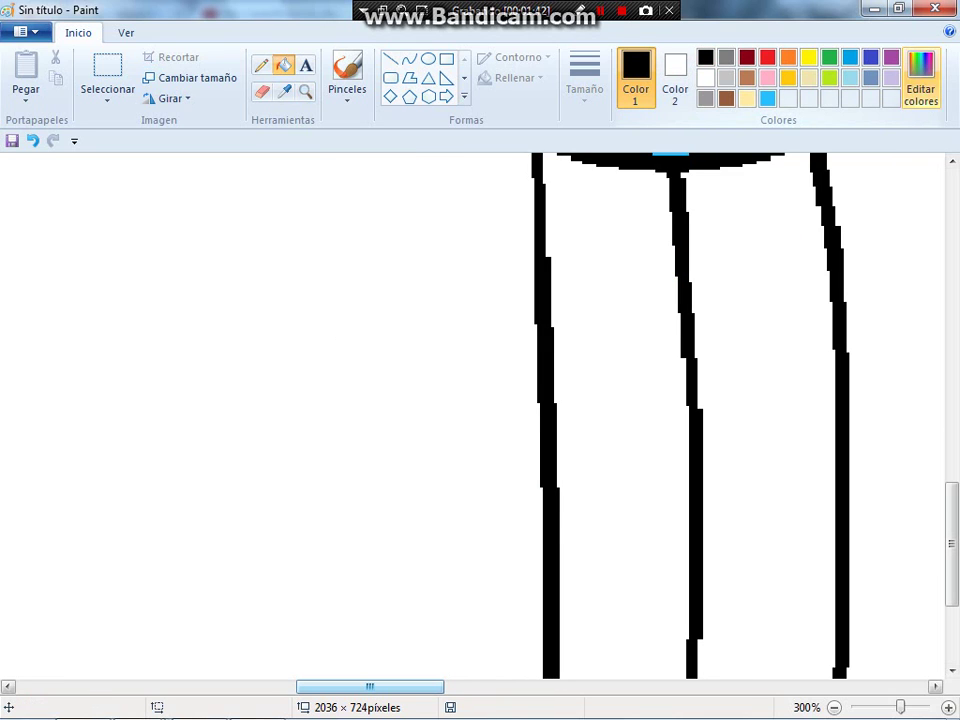
click(920, 80)
click(670, 381)
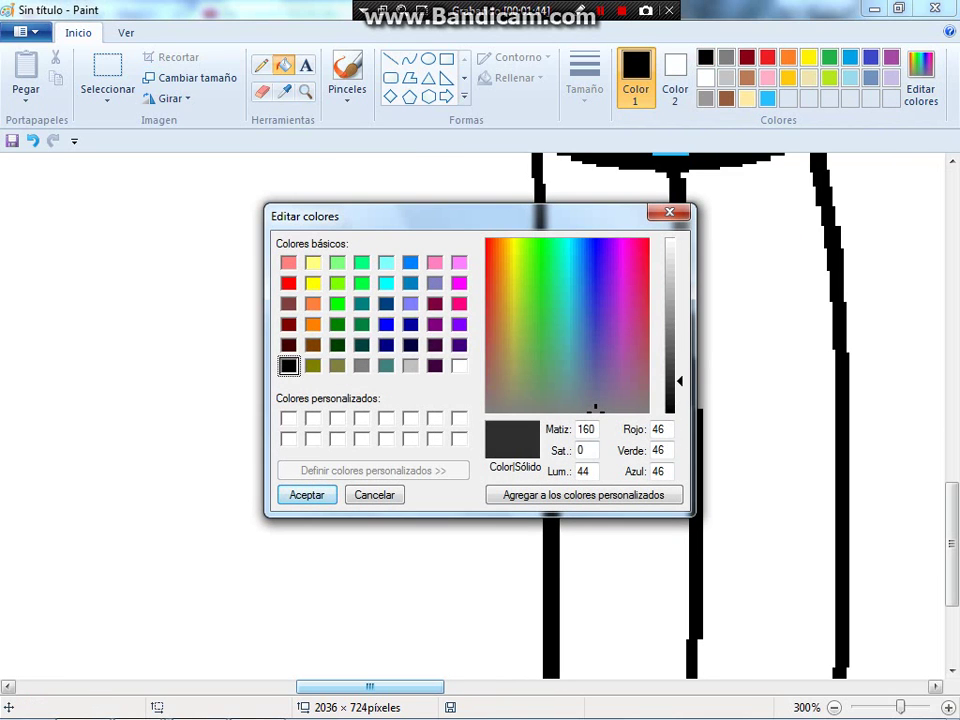
click(307, 495)
click(780, 381)
- Sample the dark blue of the mane's outline from the reference picture as the primary colour
scroll(475, 415, up, 5)
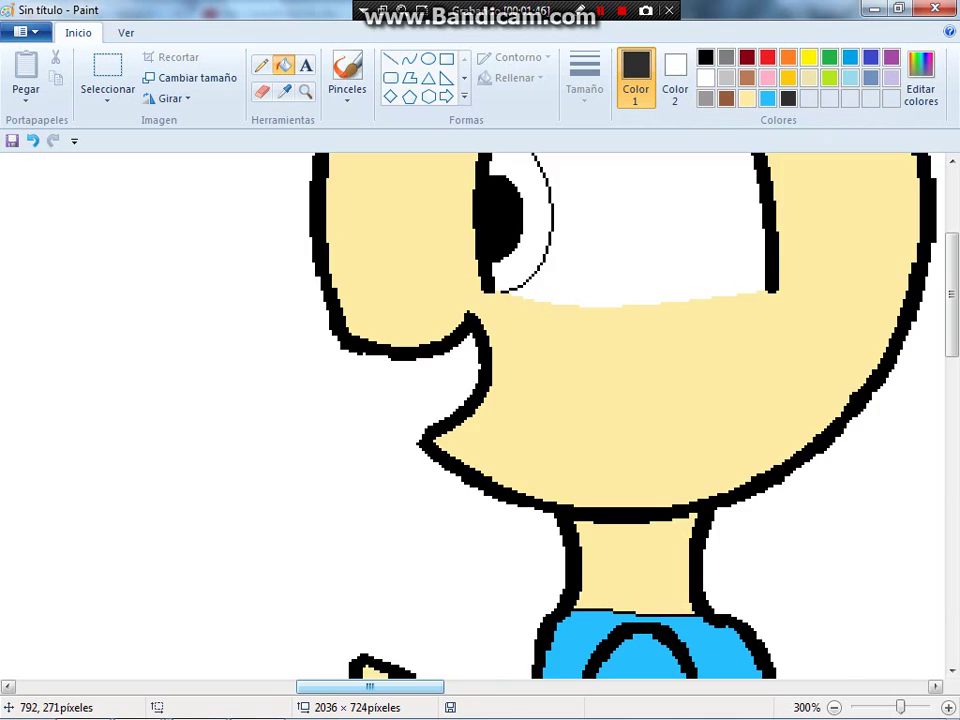
scroll(475, 415, down, 1)
scroll(475, 415, up, 5)
scroll(475, 415, left, 8)
scroll(475, 415, right, 3)
scroll(475, 415, right, 1)
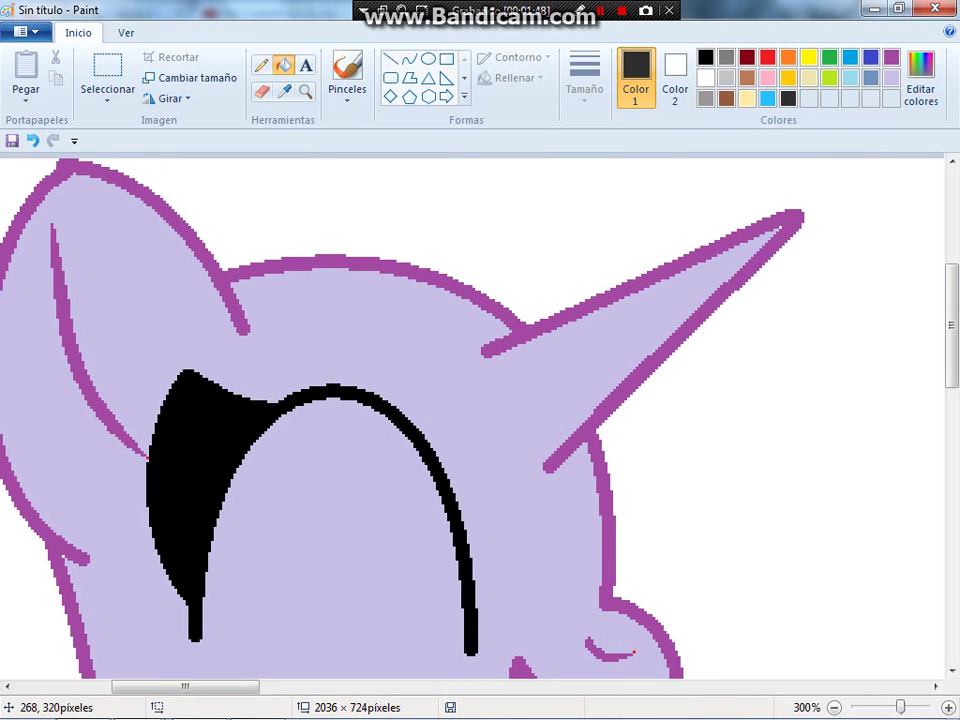
scroll(475, 415, down, 5)
scroll(475, 415, right, 8)
scroll(475, 415, up, 5)
scroll(475, 415, right, 4)
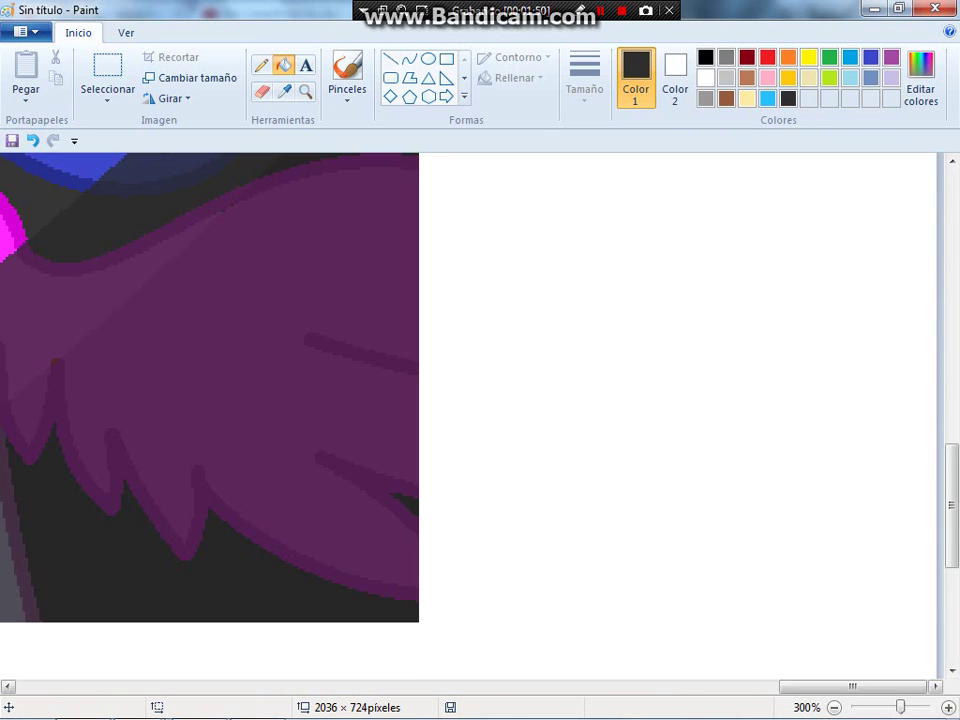
scroll(475, 415, up, 2)
scroll(475, 415, down, 1)
scroll(475, 415, left, 3)
scroll(585, 415, down, 2)
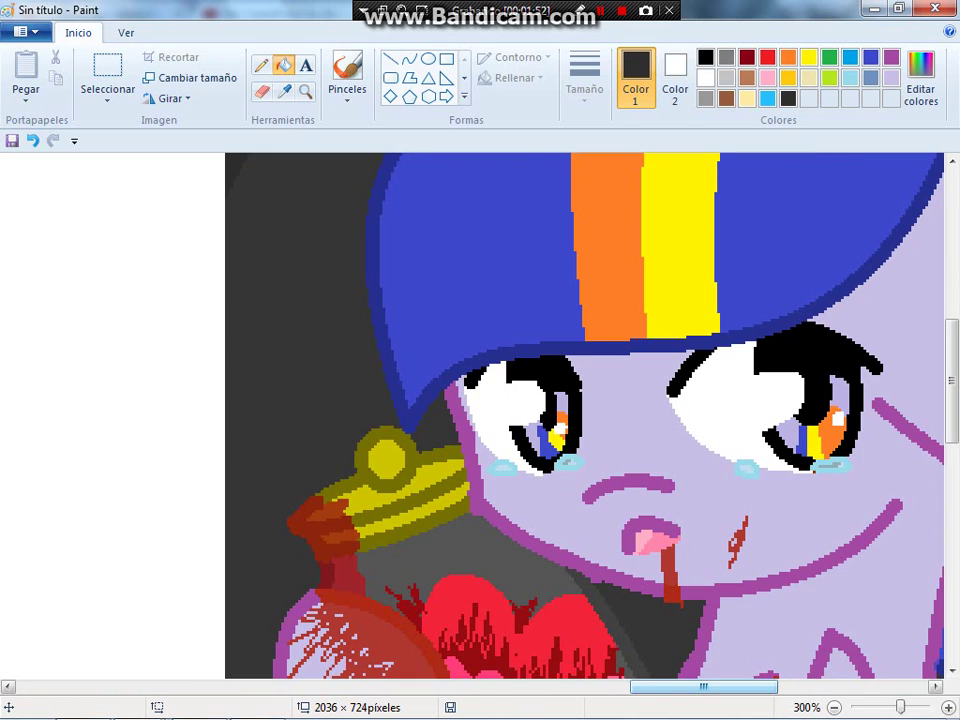
click(401, 410)
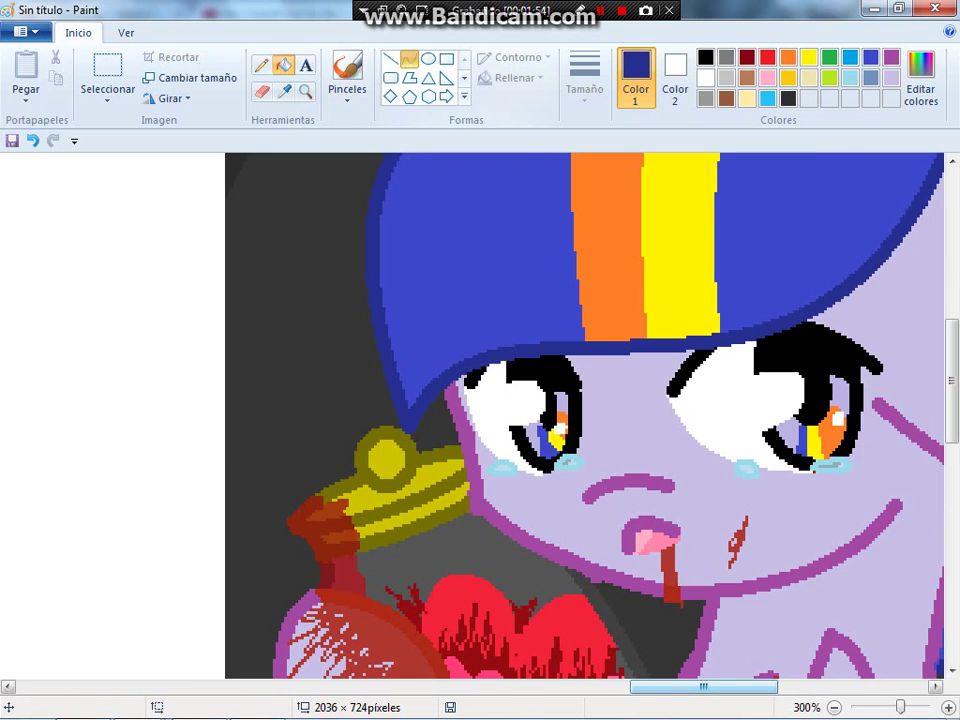
- Draw the forelock's lower edge as a dark blue S-curve from the pony's ear base past the muzzle, using the second-thickest line
click(409, 59)
scroll(585, 415, up, 3)
scroll(475, 415, left, 15)
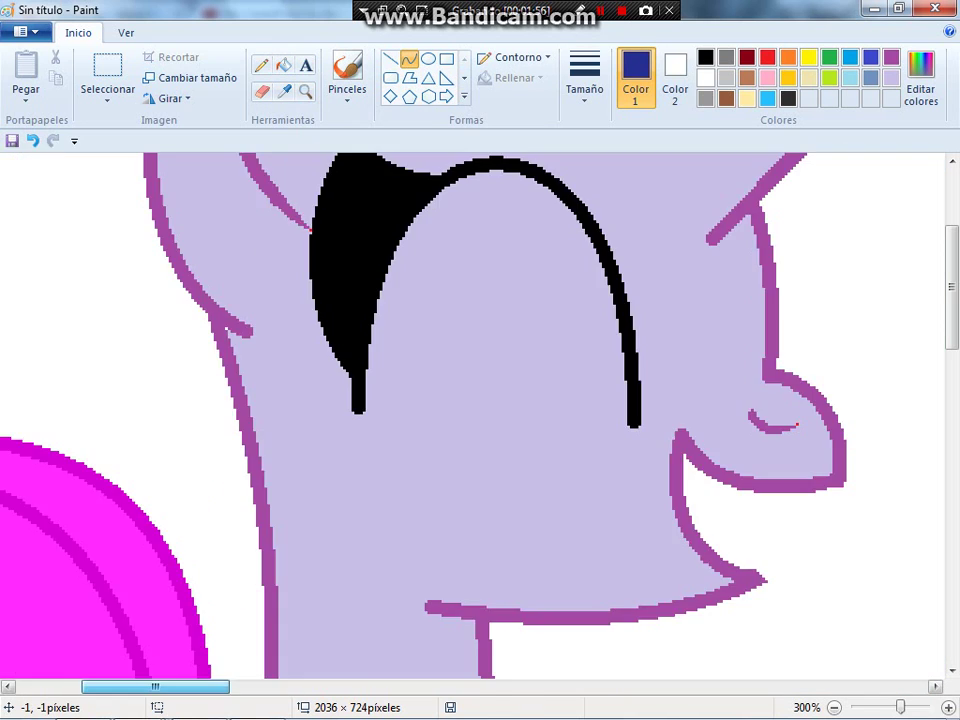
scroll(475, 415, right, 1)
drag(250, 237, 671, 482)
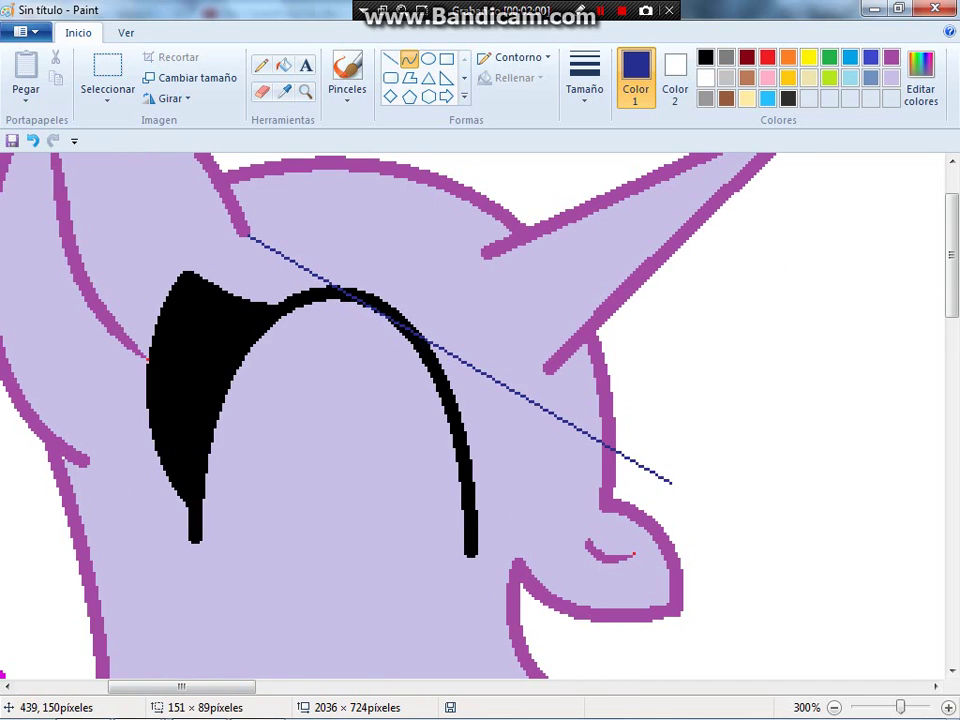
drag(440, 480, 665, 305)
scroll(665, 305, up, 2)
click(585, 85)
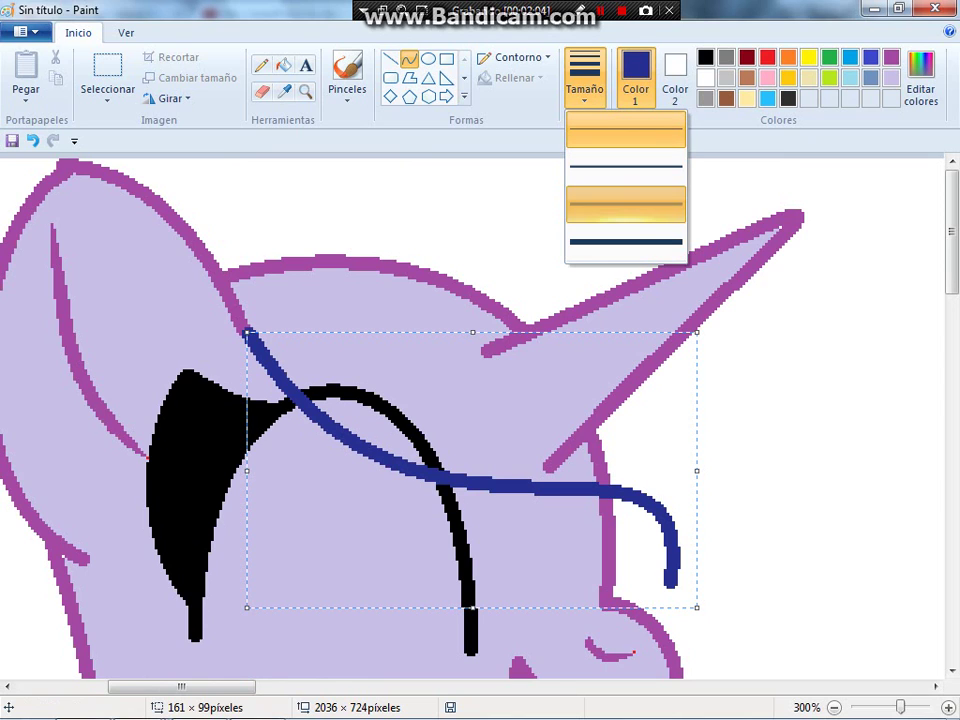
click(626, 203)
drag(684, 586, 423, 352)
drag(560, 470, 759, 472)
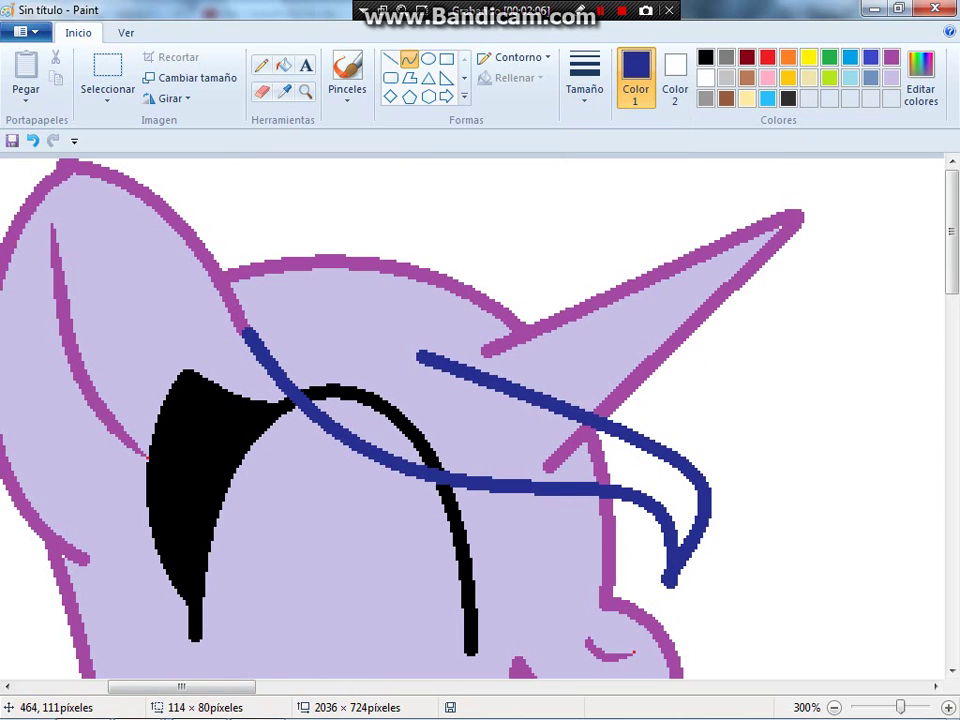
key(ctrl+z)
- Draw the forelock's upper edge as a dark blue curve from its tip back to the ear and trim the tip
drag(668, 587, 216, 253)
drag(740, 380, 492, 448)
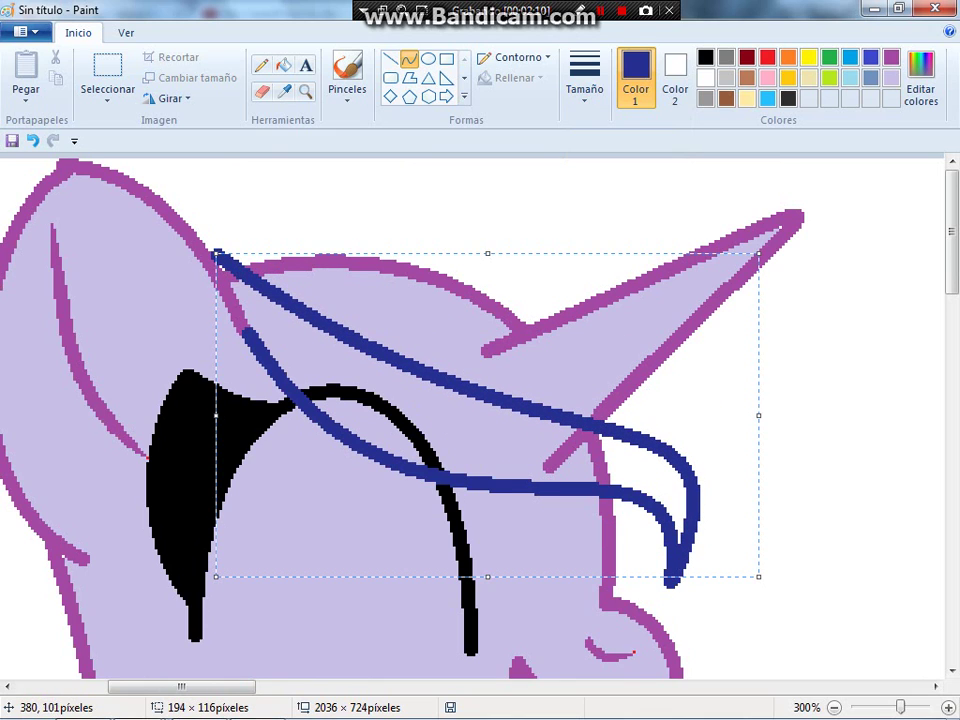
key(Return)
mouse_move(702, 607)
mouse_down()
mouse_move(771, 490)
mouse_move(750, 523)
mouse_move(753, 610)
mouse_up()
key(Return)
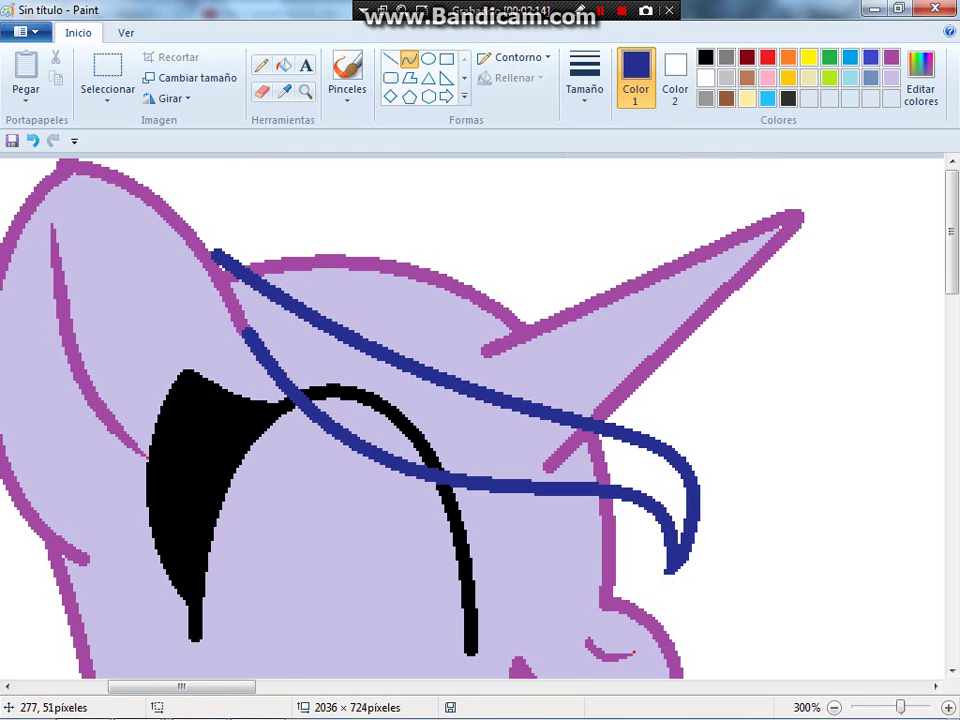
- Draw the mane's large outer curve from the ear up over the horn and down in front of the face, with a Marker outline
drag(185, 226, 779, 675)
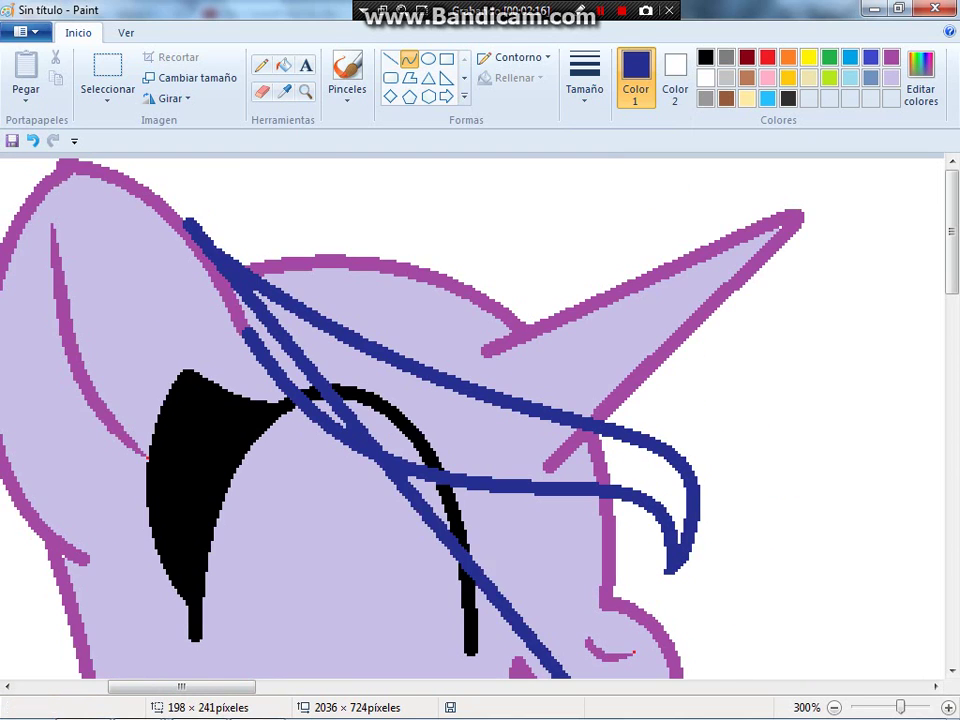
drag(482, 588, 525, 150)
click(513, 57)
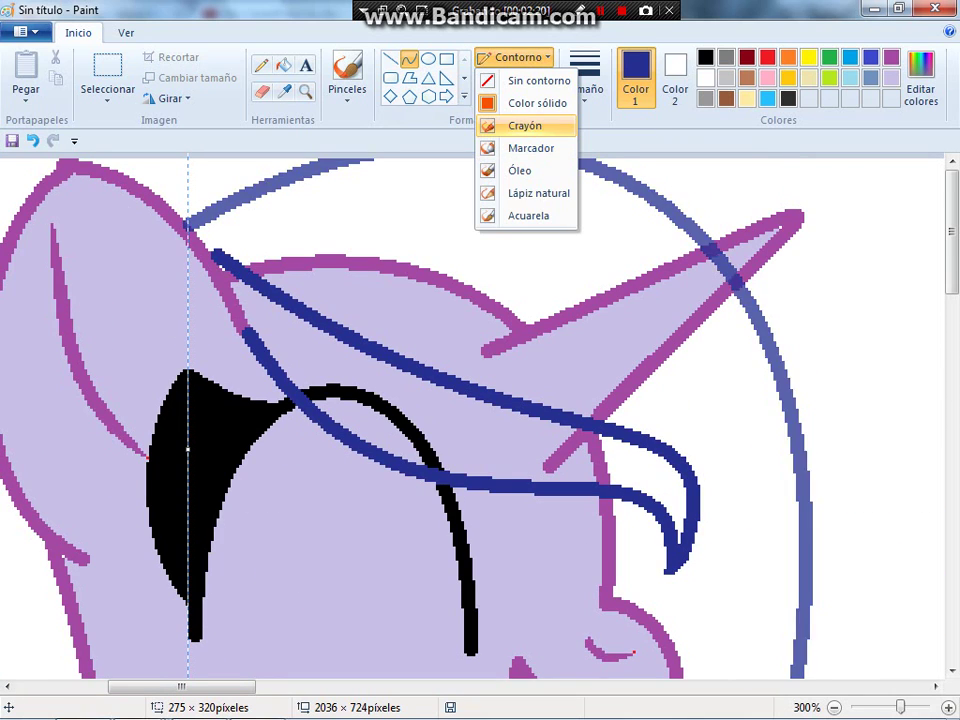
click(530, 148)
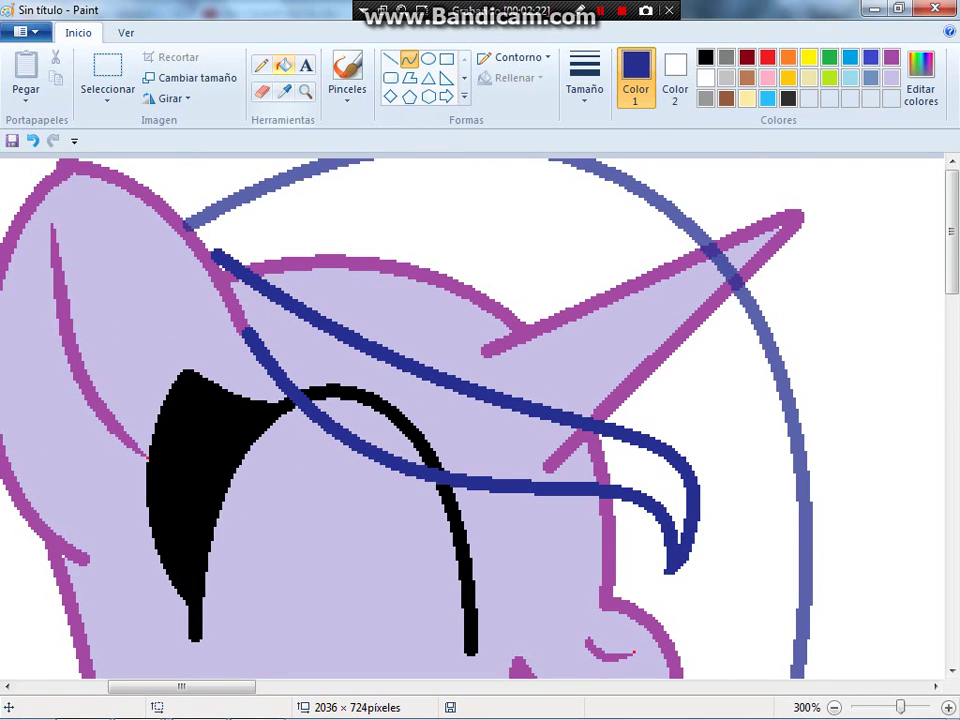
- Fill the translucent outer mane curve with the dark blue outside the horn
click(284, 65)
click(300, 186)
click(654, 214)
key(ctrl+z)
click(747, 316)
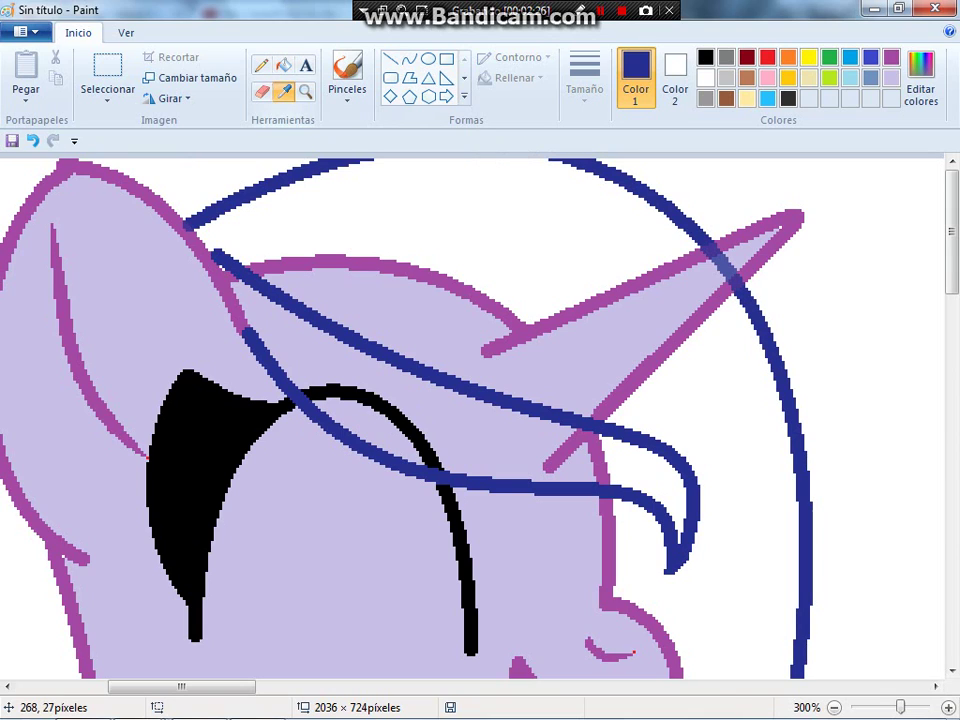
- Recolour the mane curve's overlaps with the ear and horn using the outline purple and the horn's lavender
click(174, 230)
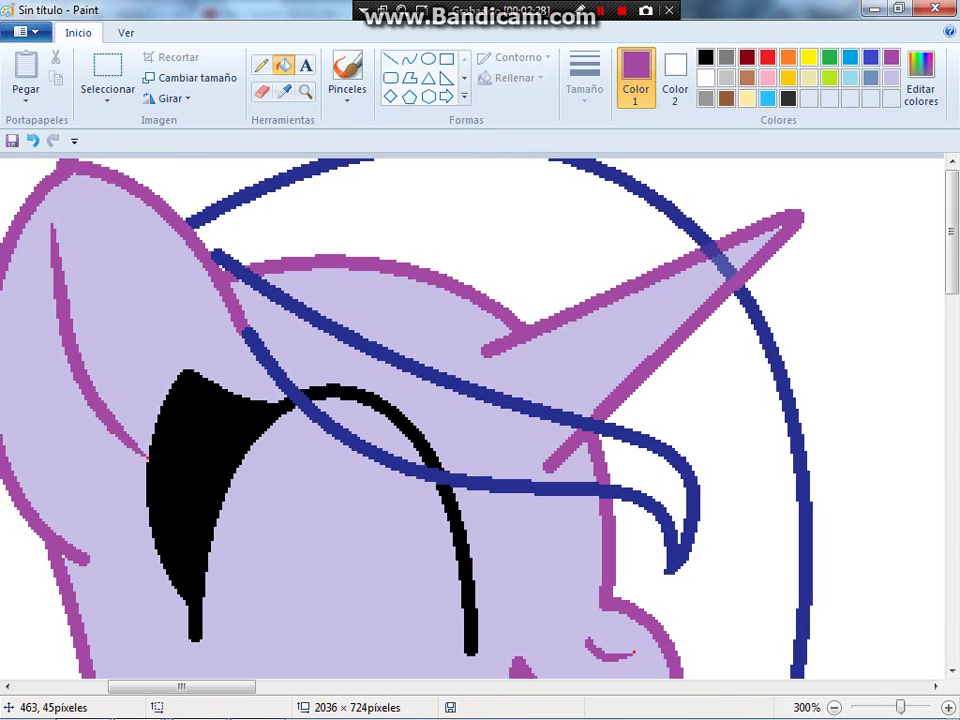
click(285, 91)
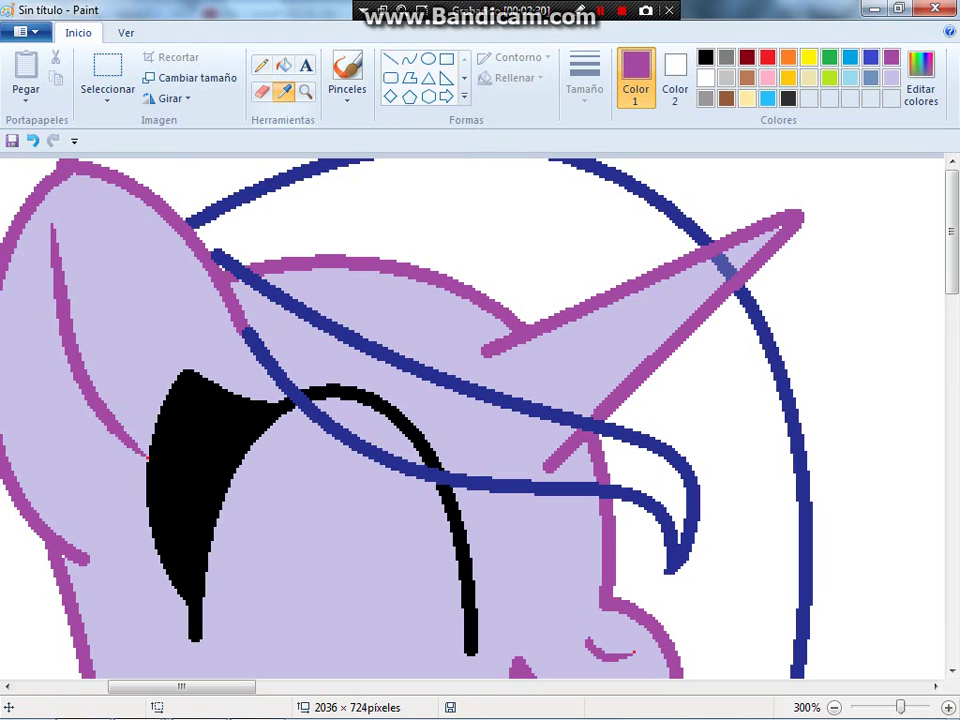
click(708, 293)
- Sample the mane's dark blue outline again and set the Curve tool's outline to solid colour
click(409, 58)
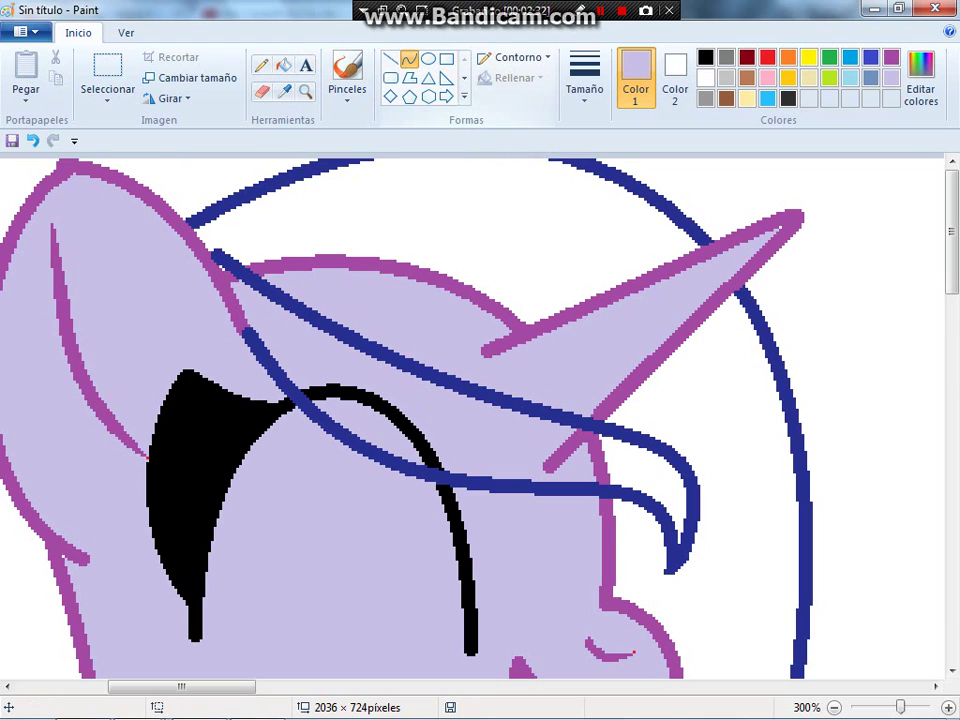
click(284, 91)
click(292, 292)
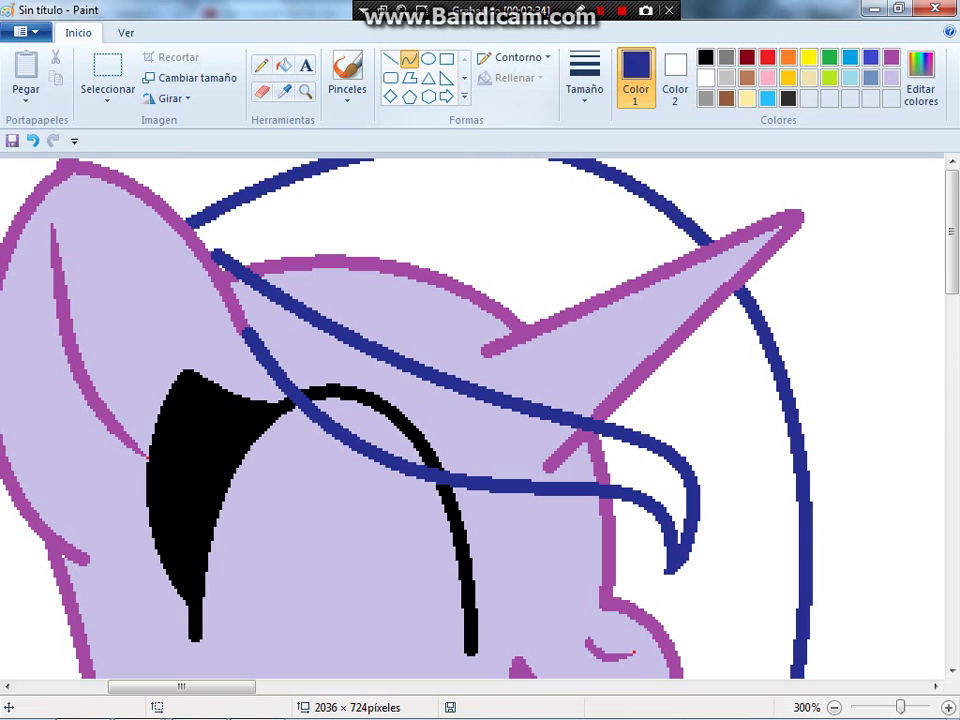
click(512, 57)
click(536, 101)
scroll(756, 566, down, 10)
scroll(480, 415, down, 3)
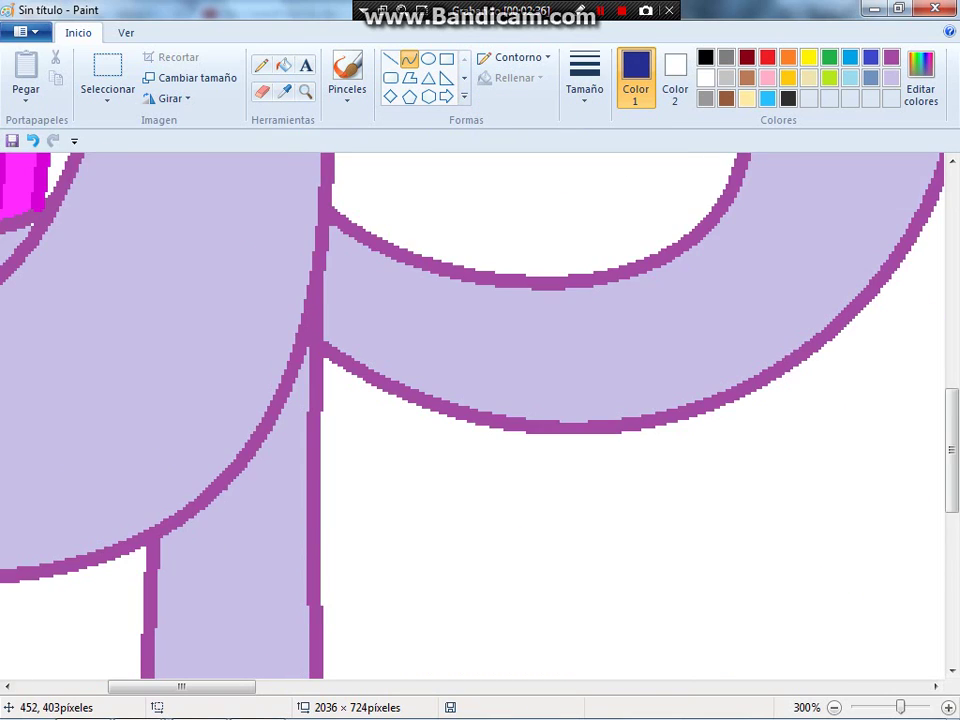
scroll(480, 415, up, 3)
mouse_move(742, 256)
mouse_down()
mouse_move(733, 325)
mouse_move(808, 272)
mouse_up()
mouse_move(808, 272)
mouse_down()
mouse_move(718, 334)
mouse_move(871, 208)
mouse_move(790, 277)
mouse_up()
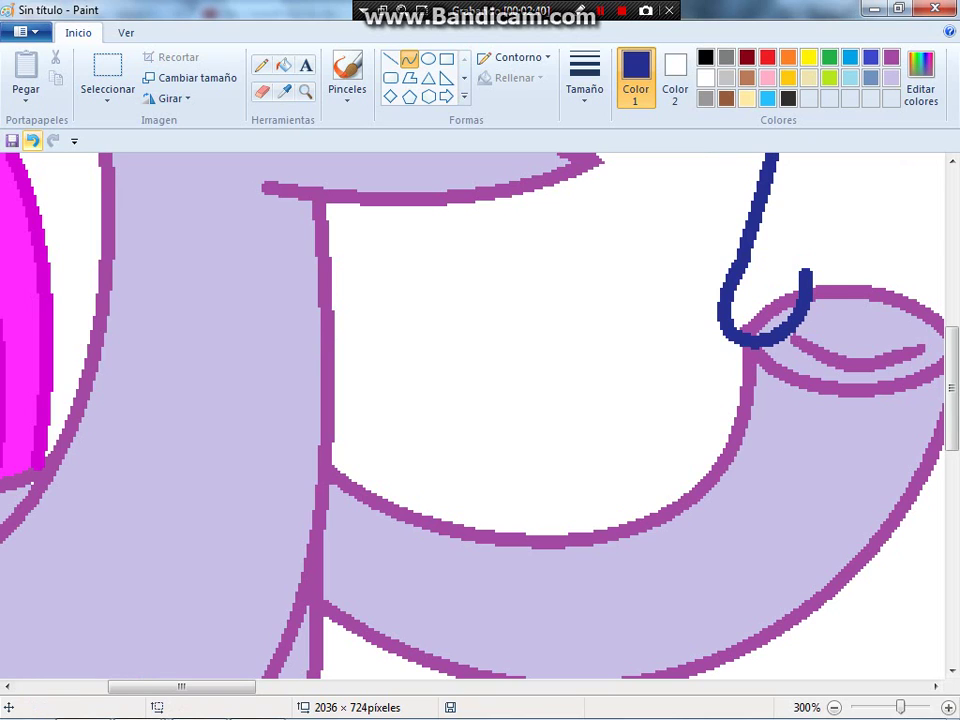
key(ctrl+z)
- Draw the mane's jagged lower edge in dark blue curves from the end of the outer curve to the pony's chest
scroll(480, 415, up, 3)
mouse_move(742, 383)
mouse_down()
mouse_move(721, 260)
mouse_move(572, 575)
mouse_up()
mouse_move(572, 575)
mouse_down()
mouse_move(767, 534)
mouse_move(515, 475)
mouse_move(560, 565)
mouse_move(597, 427)
mouse_up()
drag(582, 480, 535, 465)
click(597, 385)
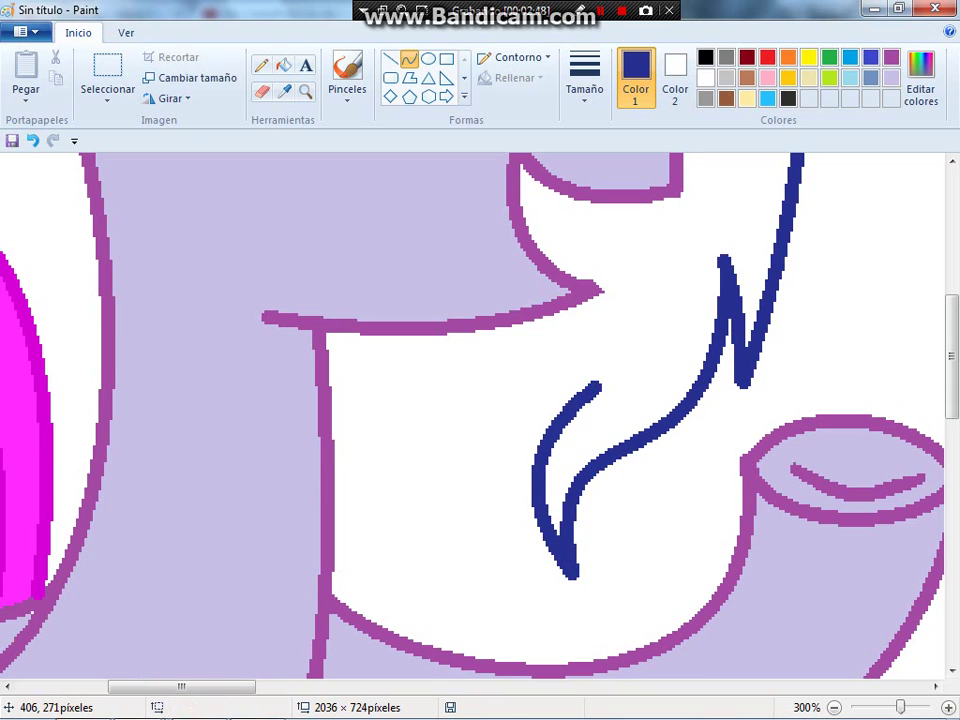
mouse_move(594, 387)
mouse_down()
mouse_move(354, 591)
mouse_move(284, 587)
mouse_move(404, 452)
mouse_up()
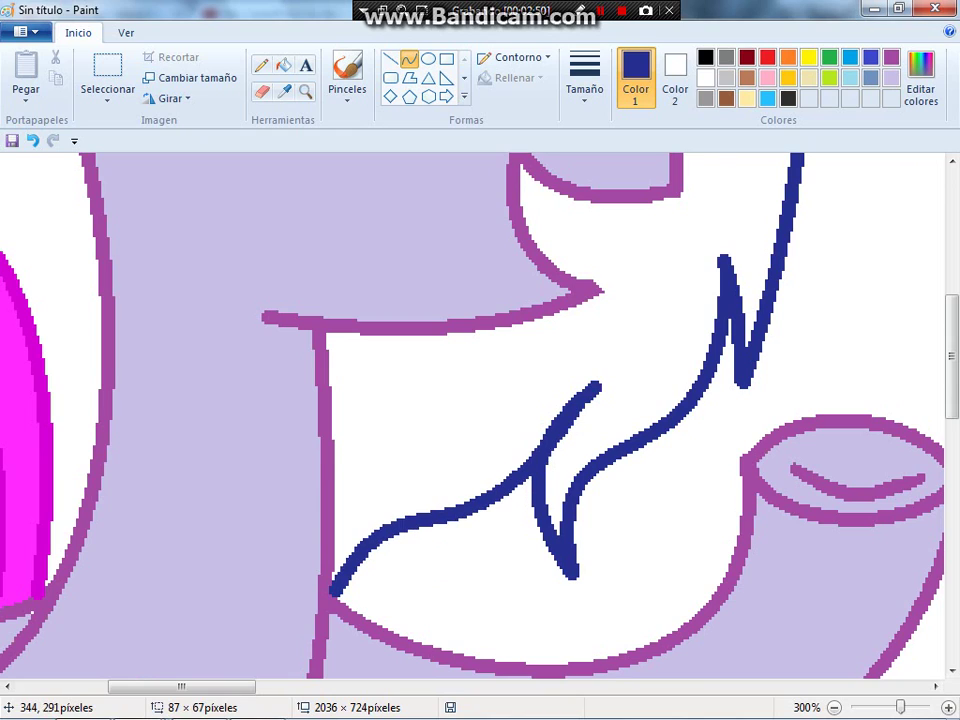
- Trim the blunt ends of the mane's lower strands into tapered points with white curves
mouse_move(621, 432)
mouse_down()
mouse_move(579, 408)
mouse_move(594, 424)
mouse_up()
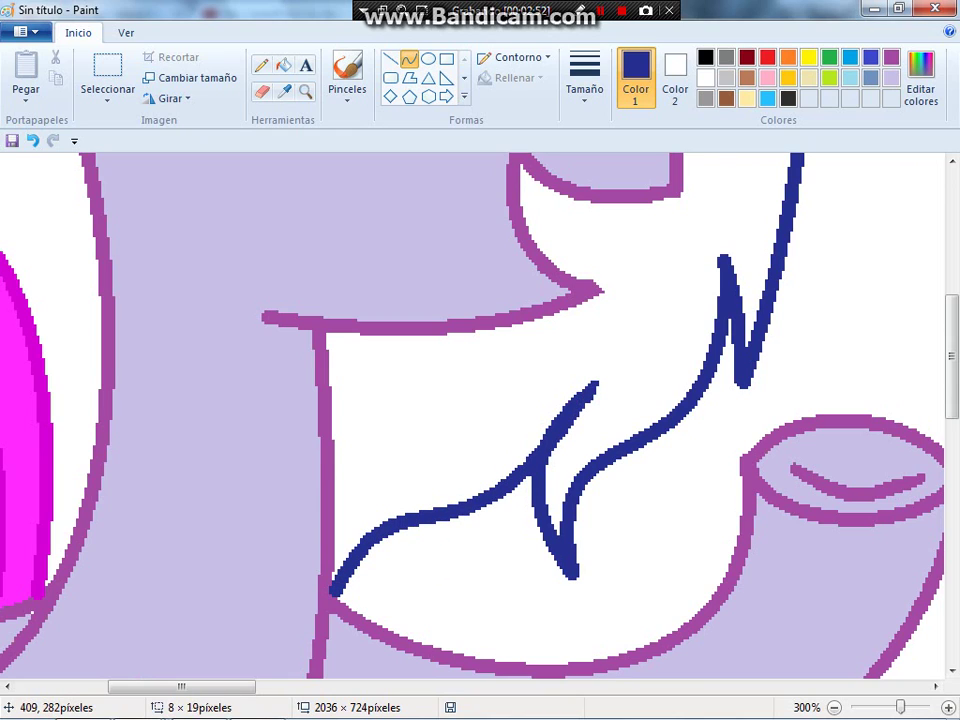
drag(642, 481, 609, 489)
click(687, 580)
click(567, 577)
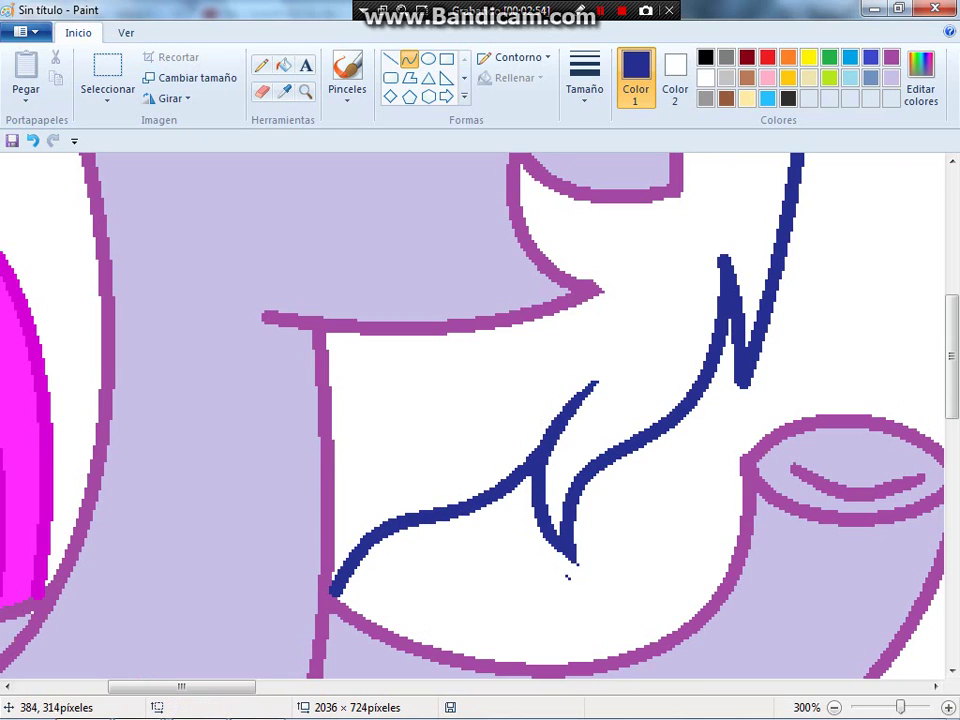
scroll(480, 415, up, 3)
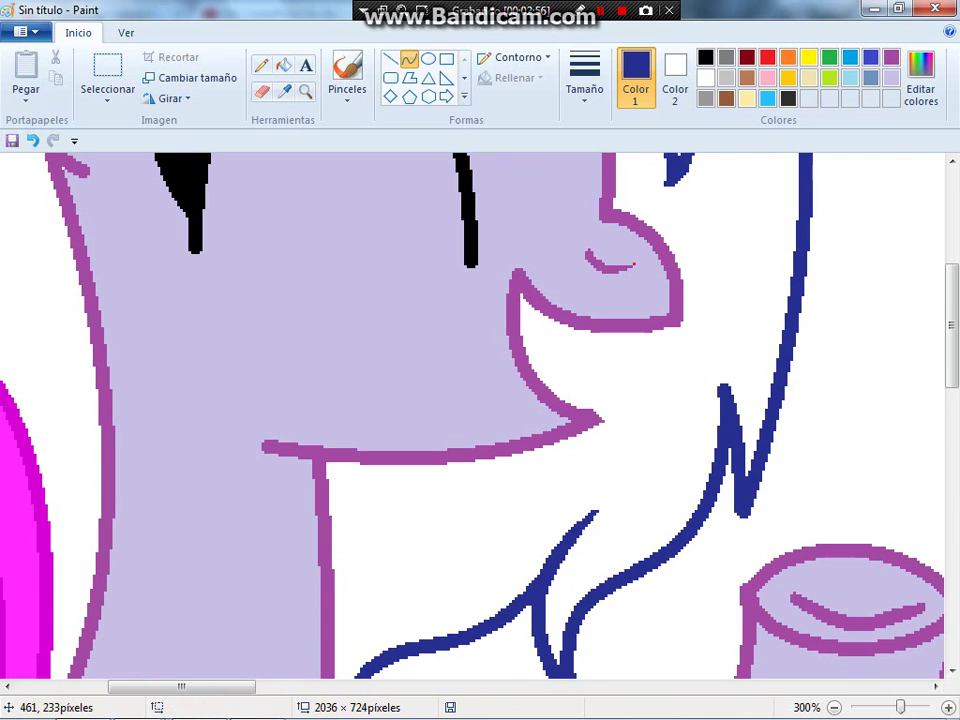
drag(729, 382, 705, 493)
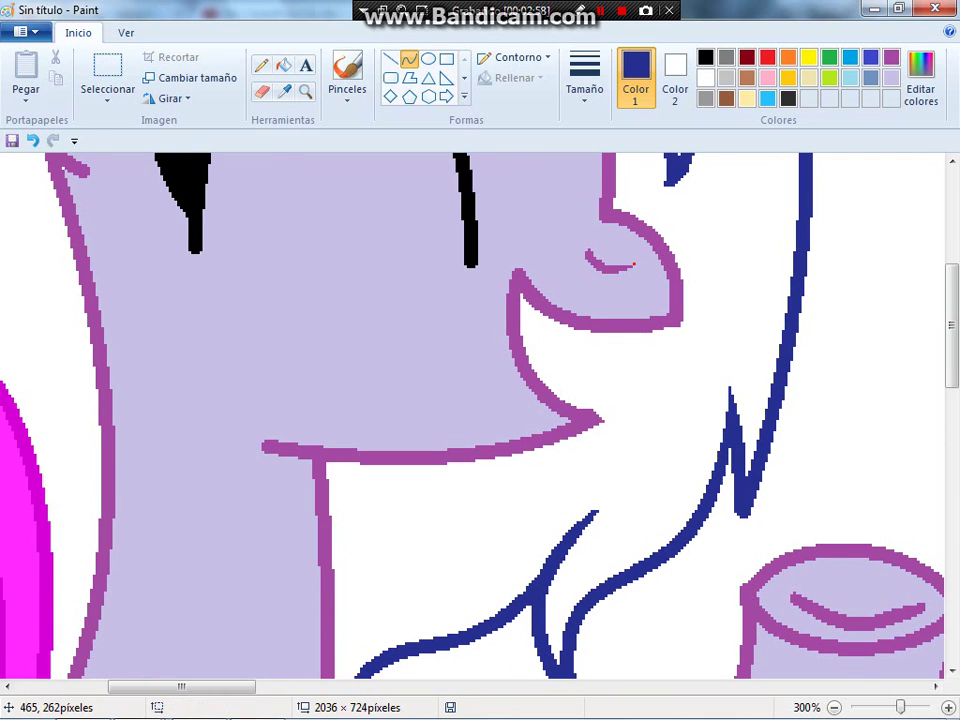
- Fill the pony's mane and forelock with the palette's indigo blue, covering the eye outline inside the forelock
scroll(480, 415, up, 9)
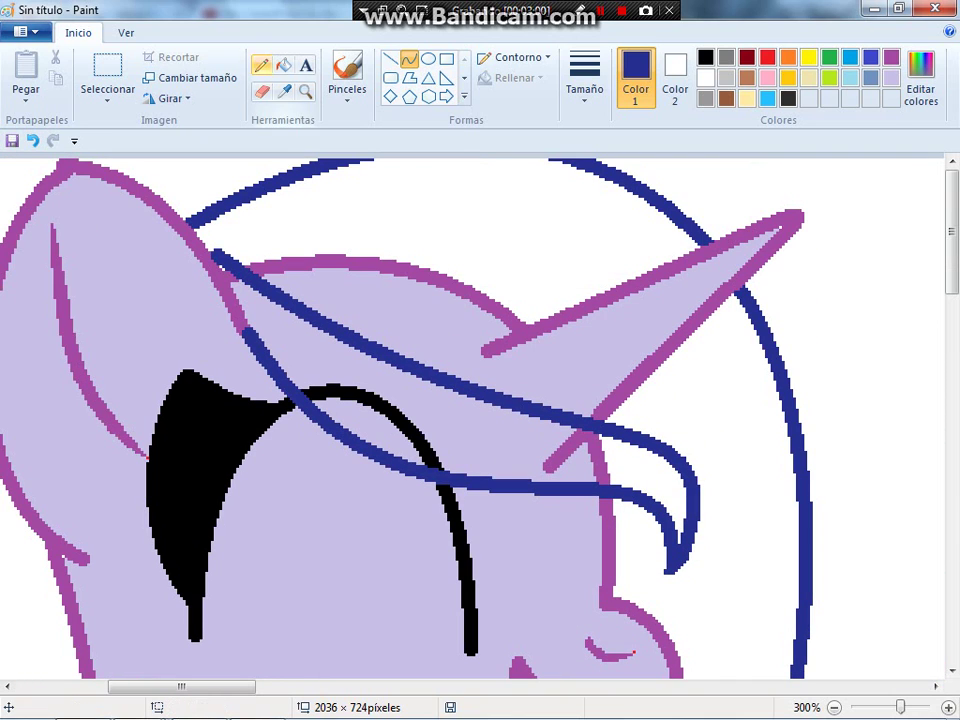
click(688, 347)
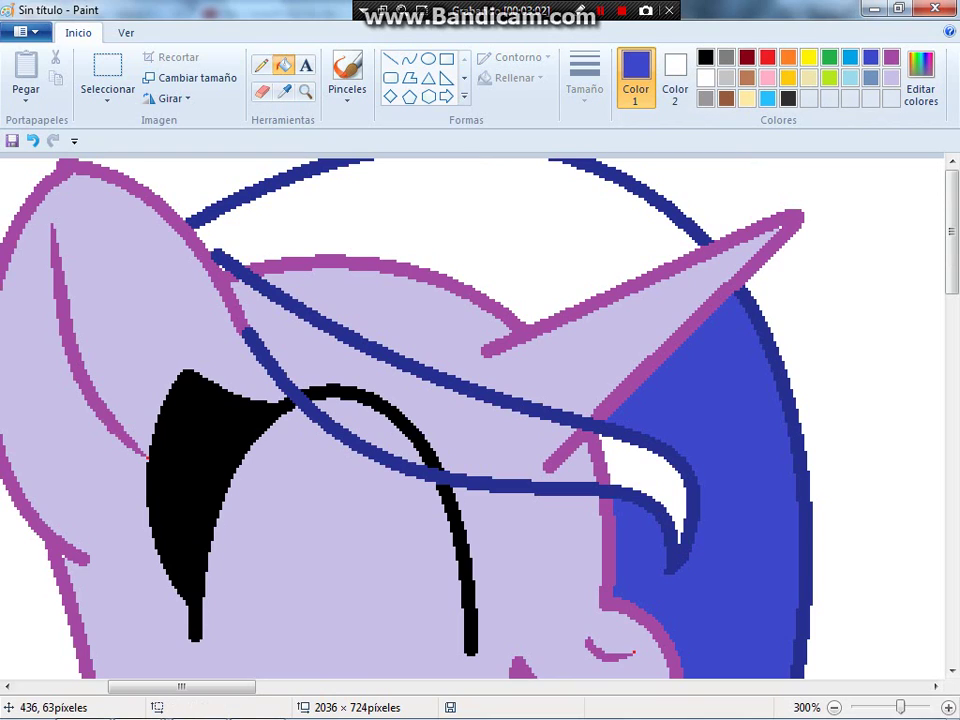
click(583, 299)
click(485, 378)
click(432, 345)
click(300, 340)
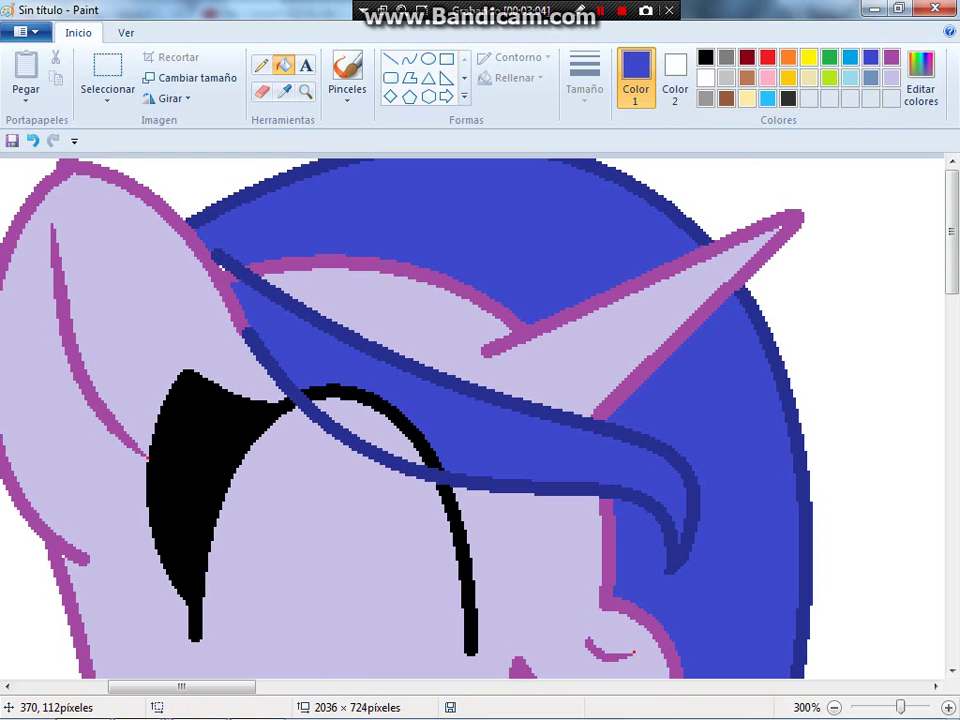
click(365, 440)
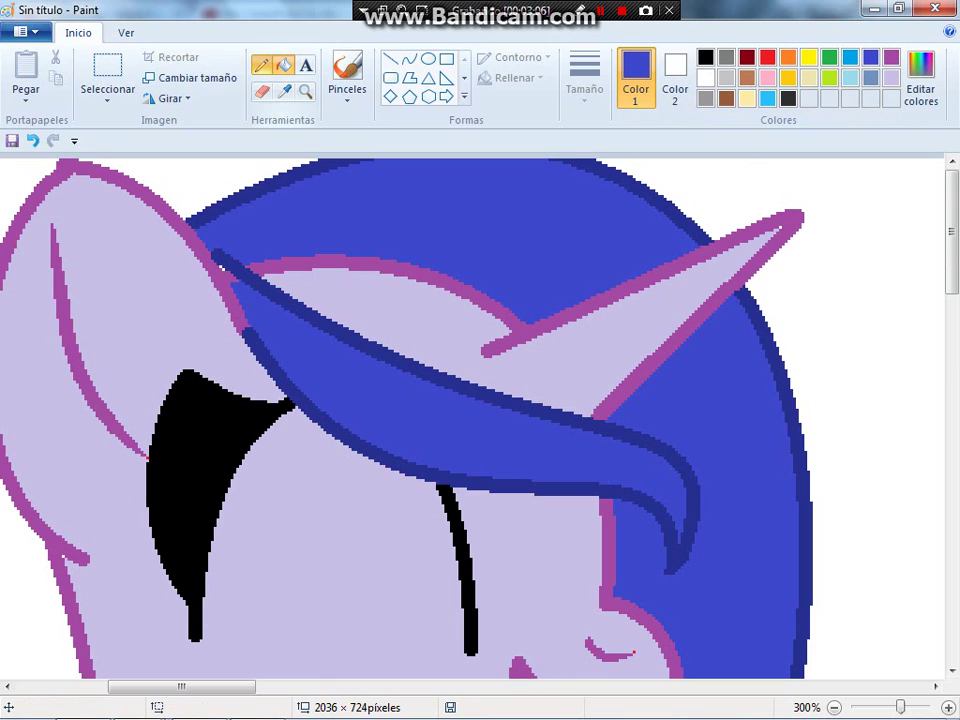
- Close off the horn's base and touch up the ear edge with indigo pencil, and fill the forehead patch and its purple outline indigo
click(261, 64)
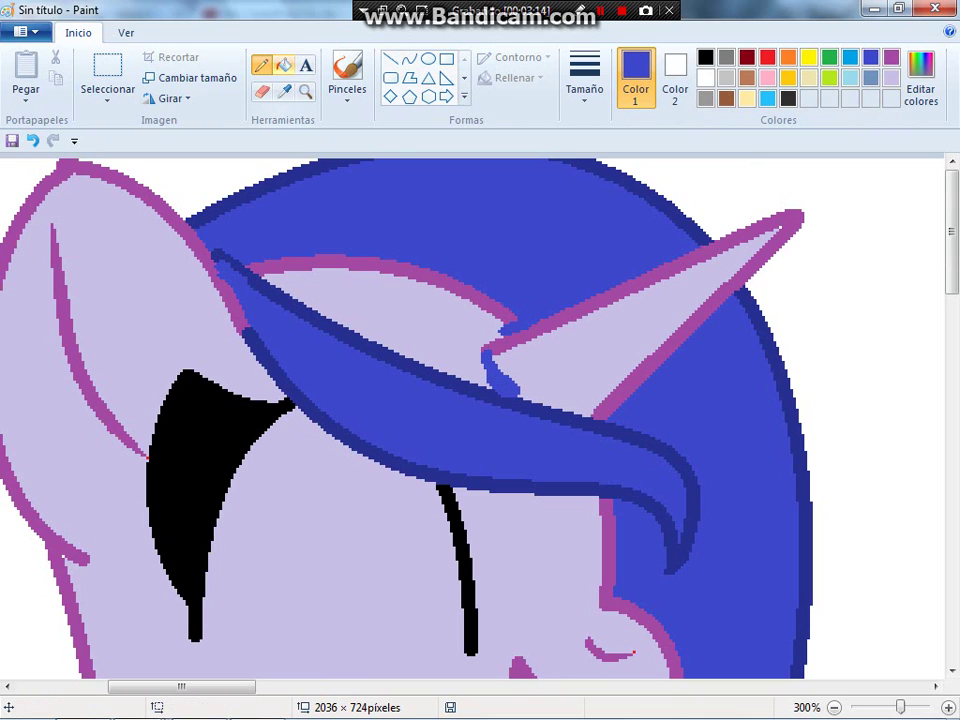
click(284, 64)
click(480, 323)
click(505, 312)
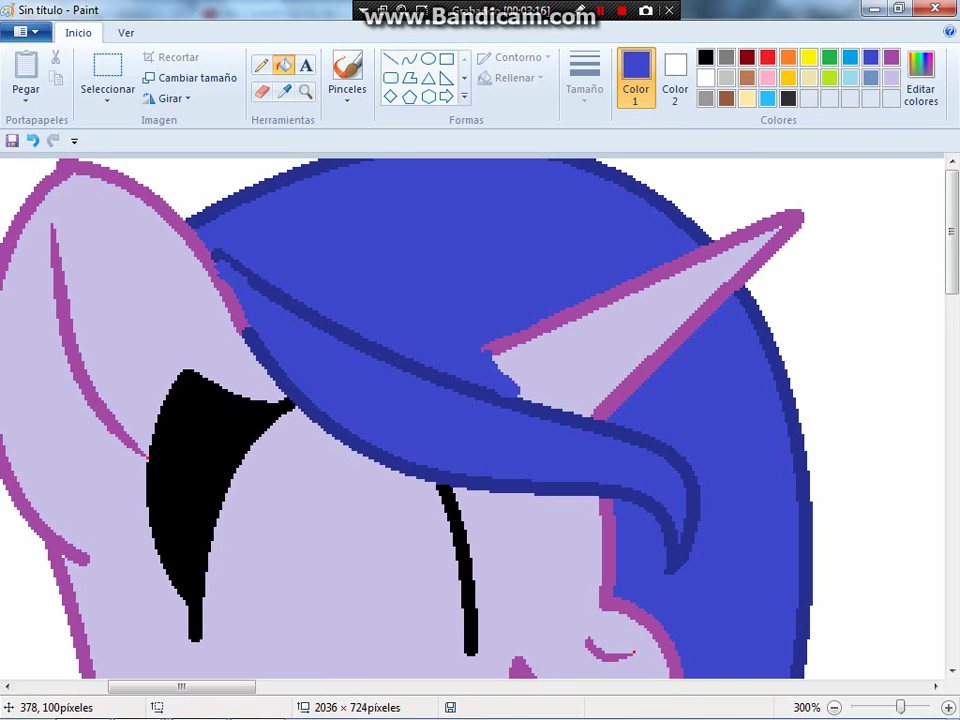
- Sample the mane's dark blue outline and draw the outer curve of the back mane from behind the ear down to the wing
scroll(470, 415, down, 4)
scroll(470, 415, left, 6)
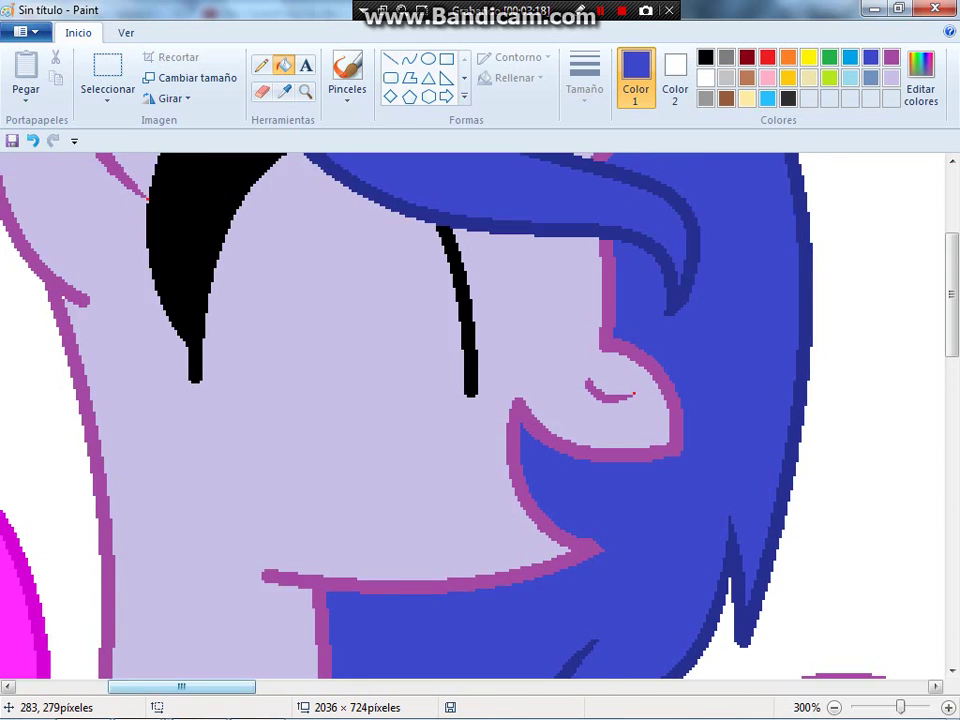
scroll(470, 415, down, 3)
scroll(100, 400, down, 3)
scroll(100, 400, right, 4)
scroll(100, 400, up, 6)
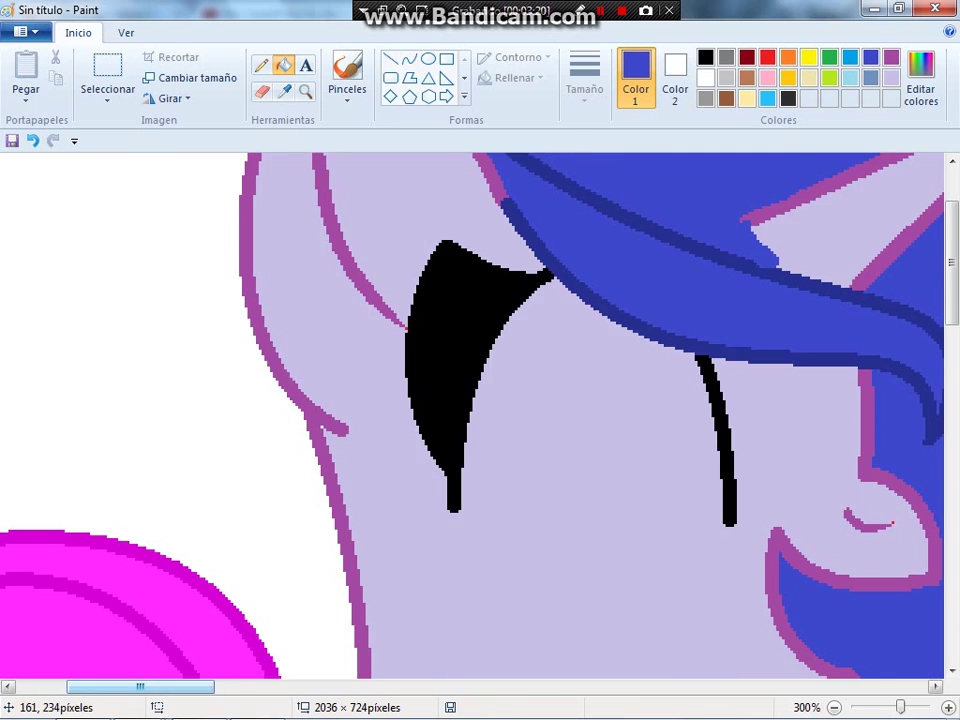
click(409, 60)
click(284, 91)
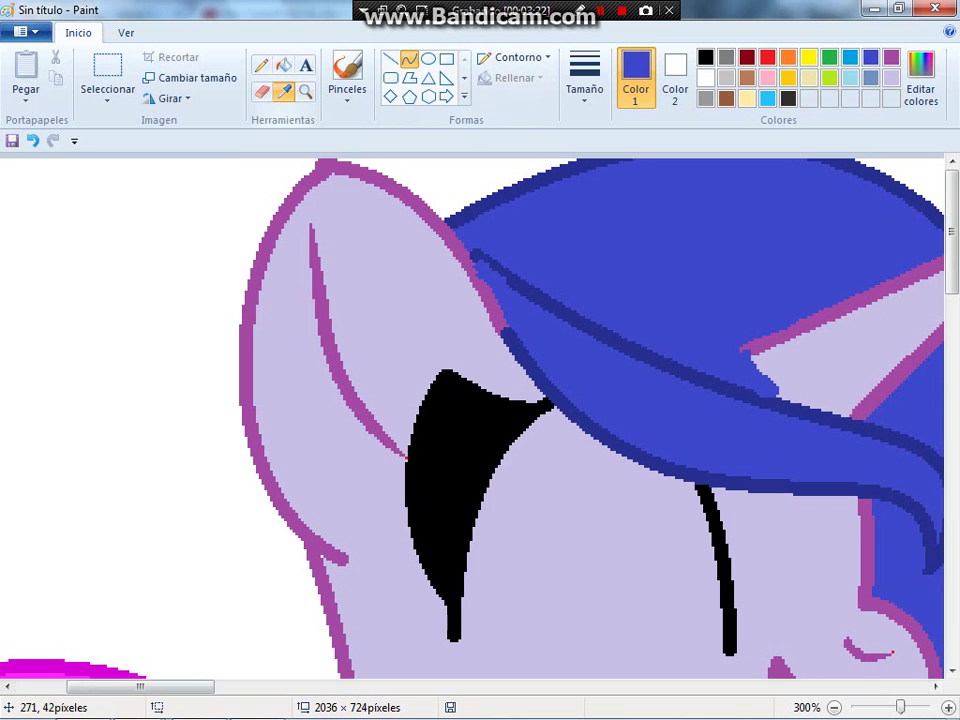
click(498, 265)
scroll(300, 350, down, 4)
scroll(270, 380, up, 1)
drag(275, 225, 263, 565)
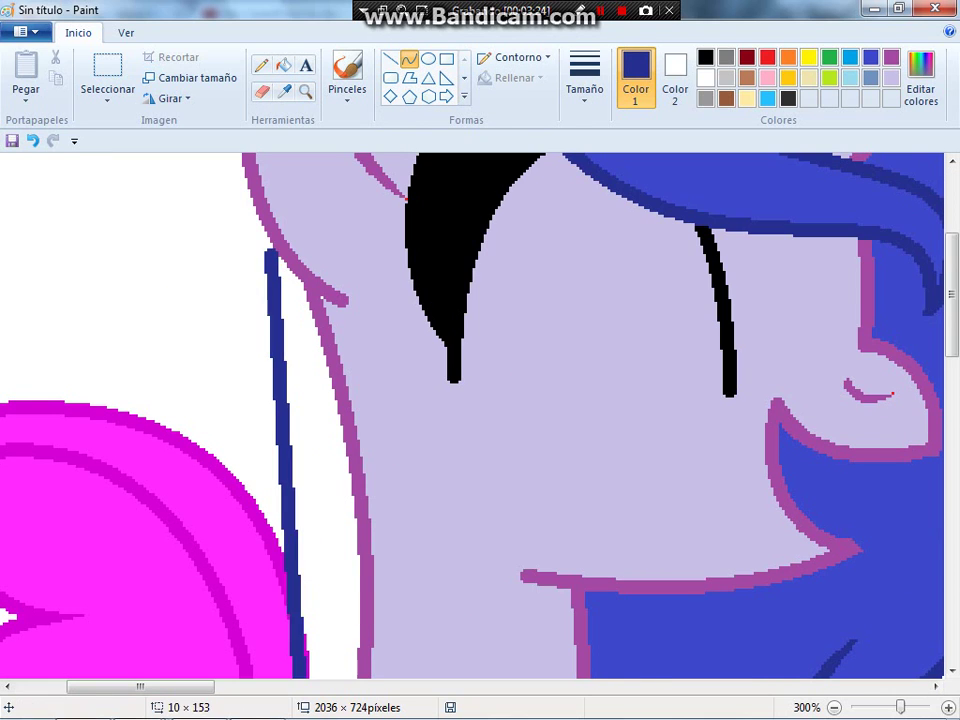
scroll(270, 380, down, 3)
click(296, 480)
scroll(270, 380, up, 2)
scroll(242, 477, up, 3)
drag(179, 418, 326, 550)
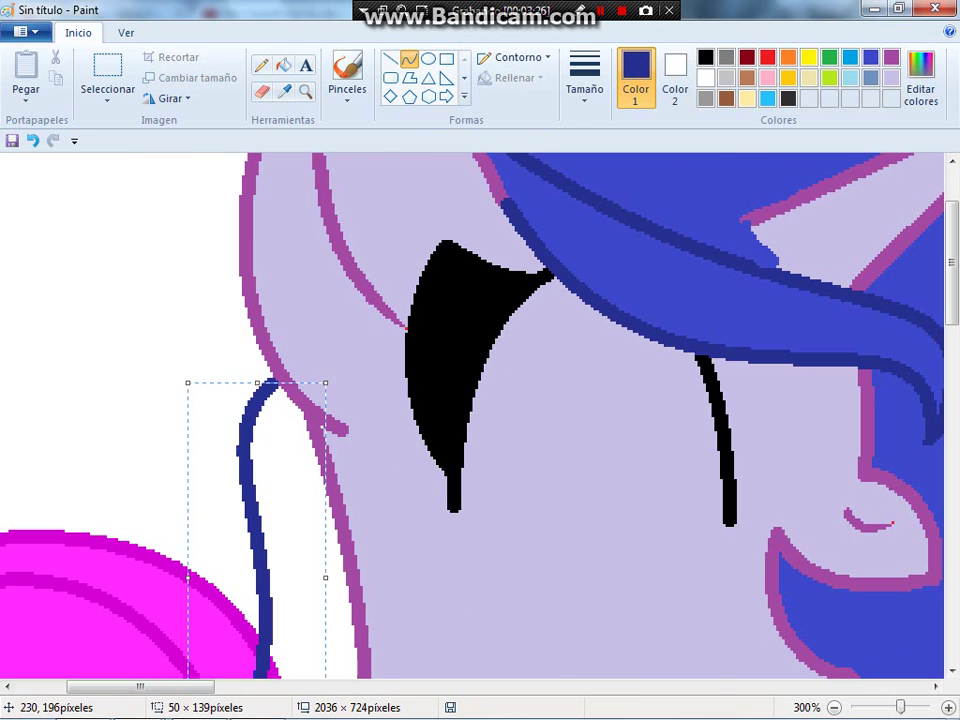
- Complete the back mane's outline with a pointed strand over the wing and a curve from it down to the pony's back
scroll(326, 550, down, 4)
scroll(329, 453, up, 1)
drag(222, 517, 315, 385)
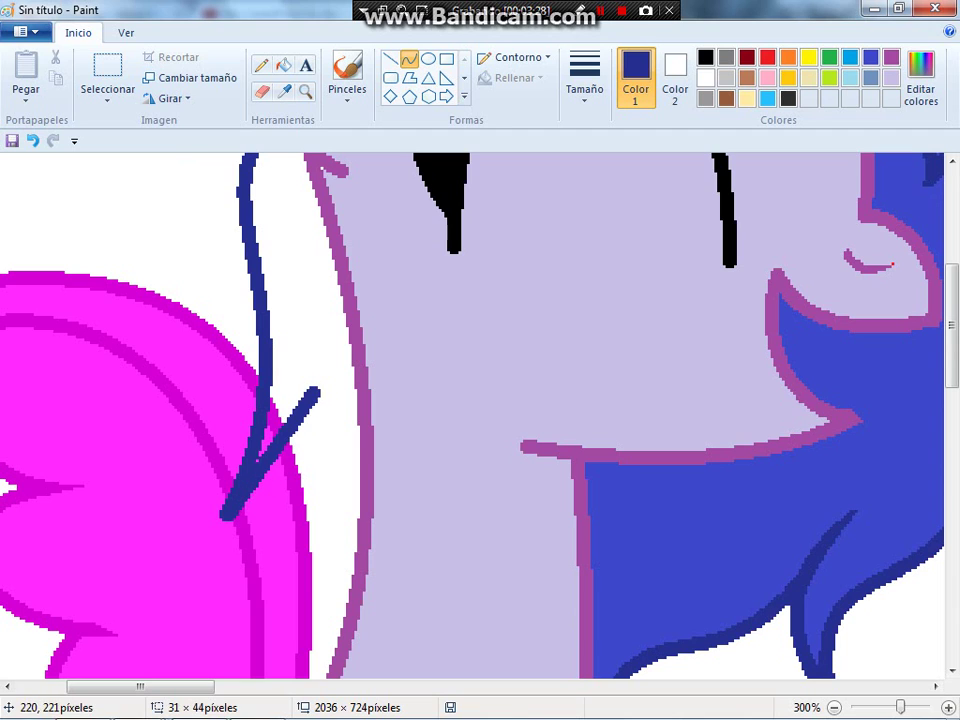
mouse_move(275, 475)
mouse_down()
mouse_move(255, 583)
mouse_move(270, 540)
mouse_up()
drag(272, 338, 263, 622)
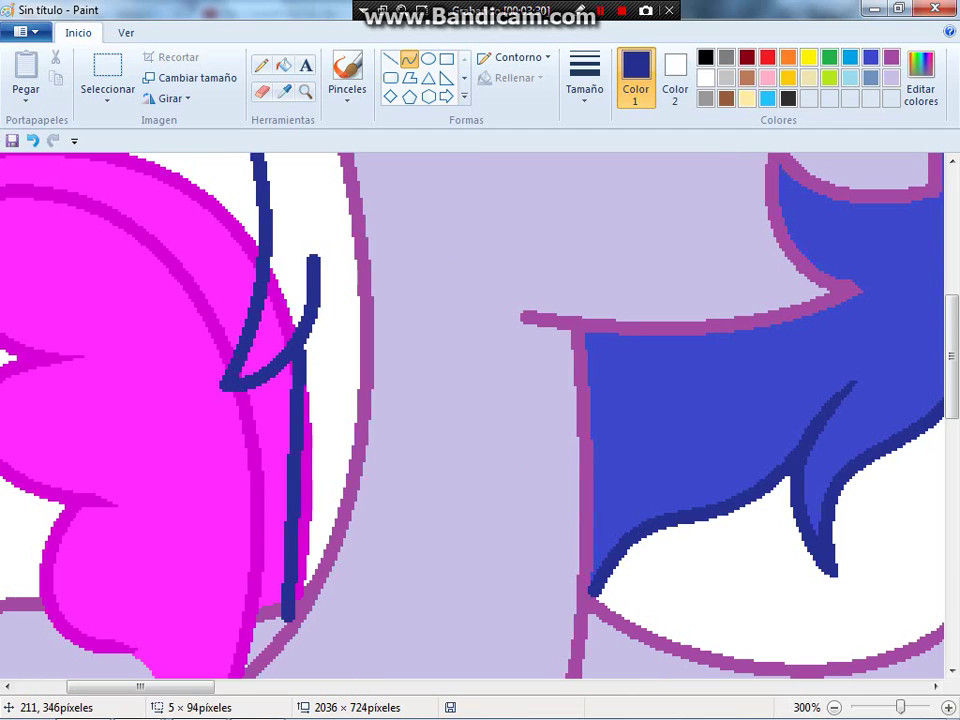
drag(258, 560, 212, 539)
- Fill the back mane with the palette's indigo blue, covering the wing parts inside it while keeping the dark blue outline
scroll(212, 539, up, 2)
click(284, 91)
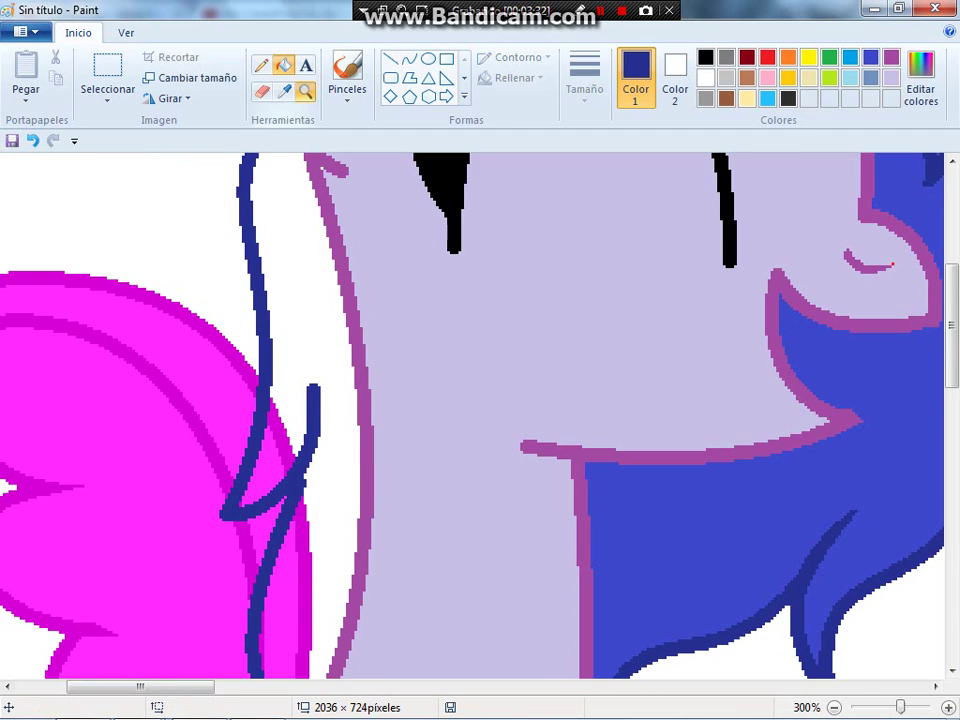
click(729, 599)
click(284, 65)
click(285, 437)
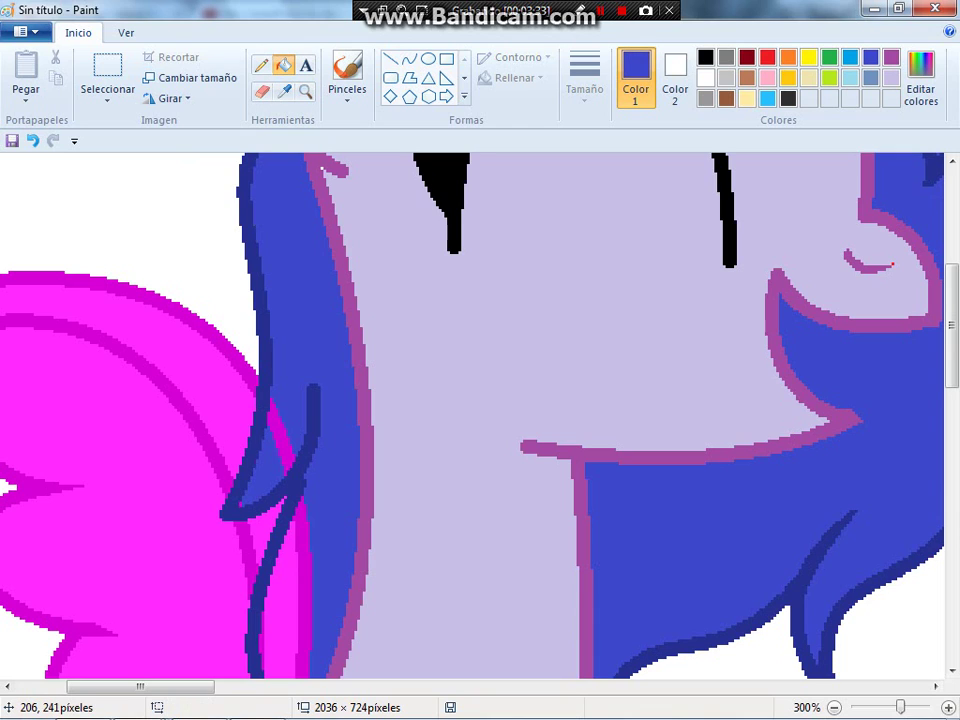
click(278, 560)
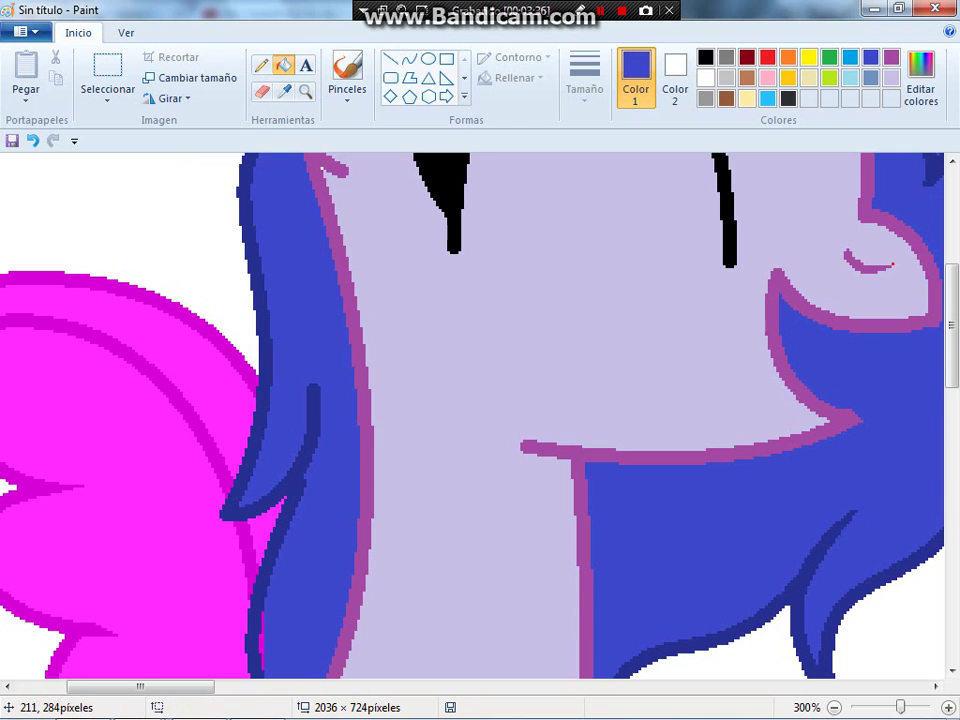
scroll(278, 560, down, 3)
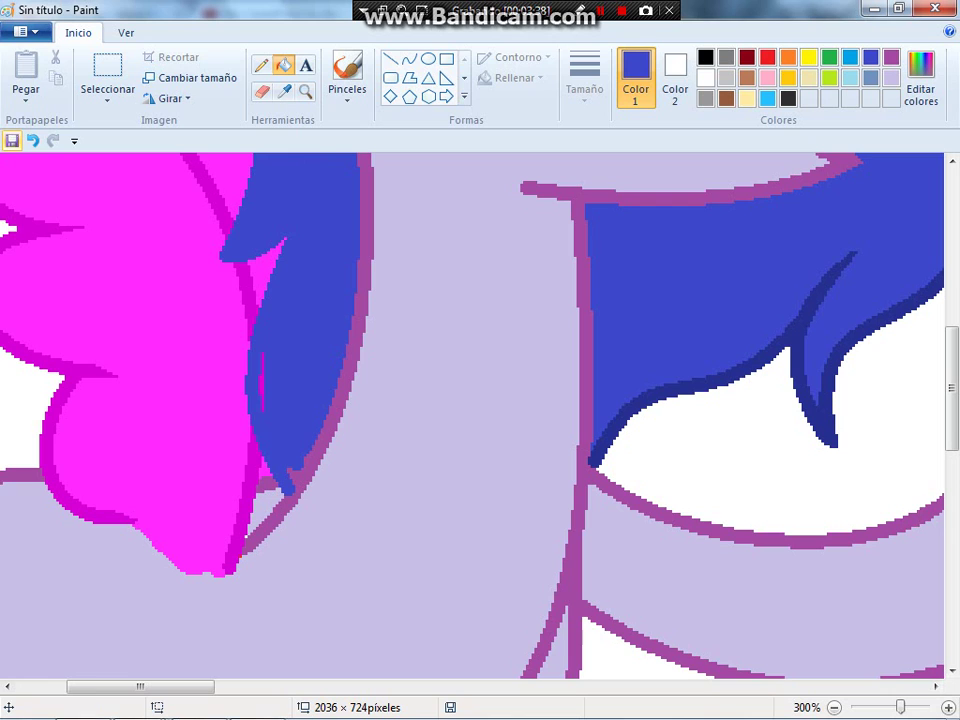
click(32, 140)
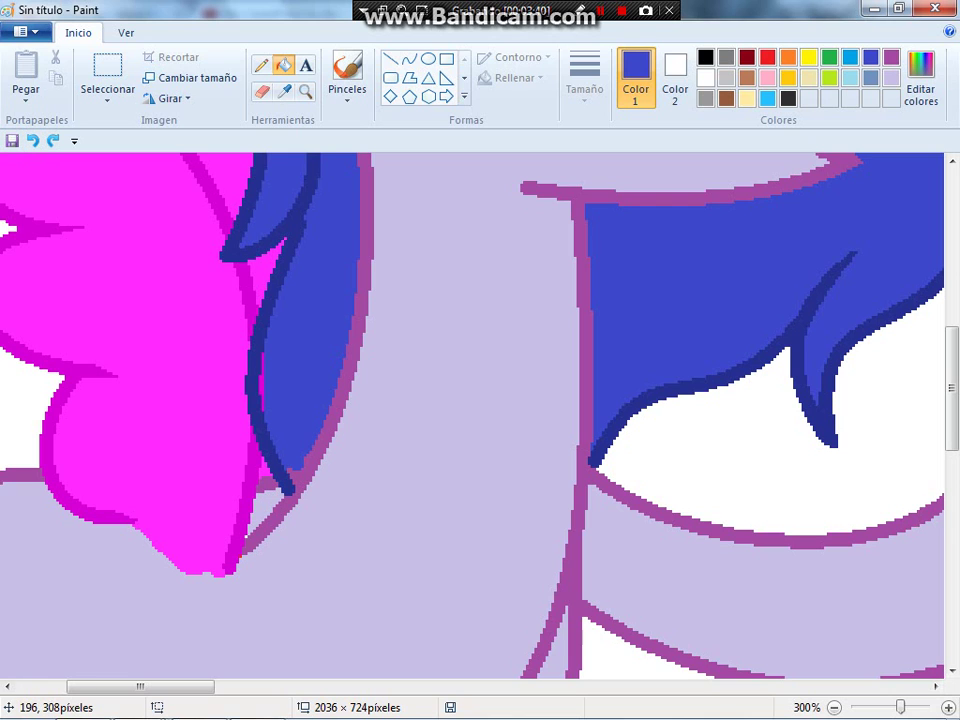
- Sample the dark blue mane outline and draw the tail's outer curve from the rump with a pointed strand curving back inward
scroll(300, 335, up, 5)
scroll(300, 335, down, 2)
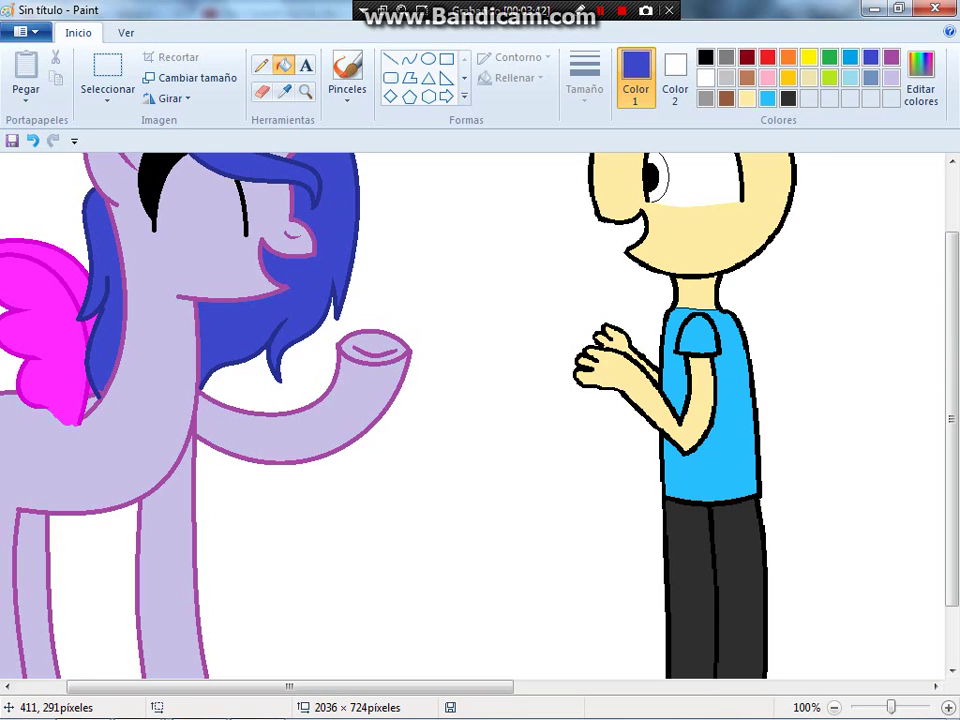
click(409, 60)
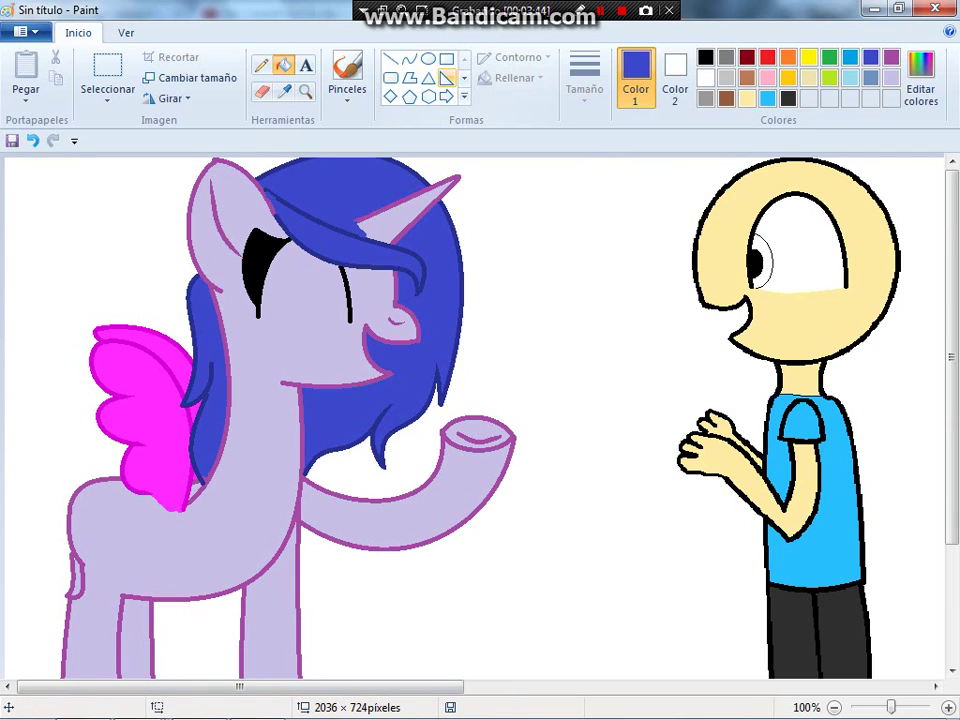
click(284, 90)
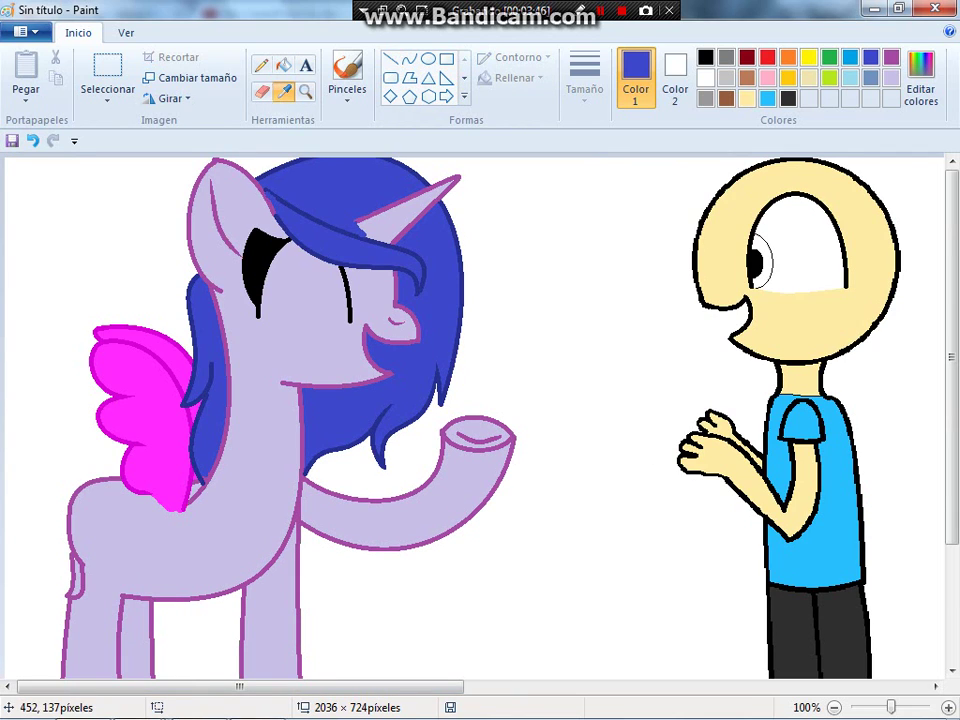
click(449, 294)
scroll(486, 337, down, 4)
scroll(486, 337, up, 1)
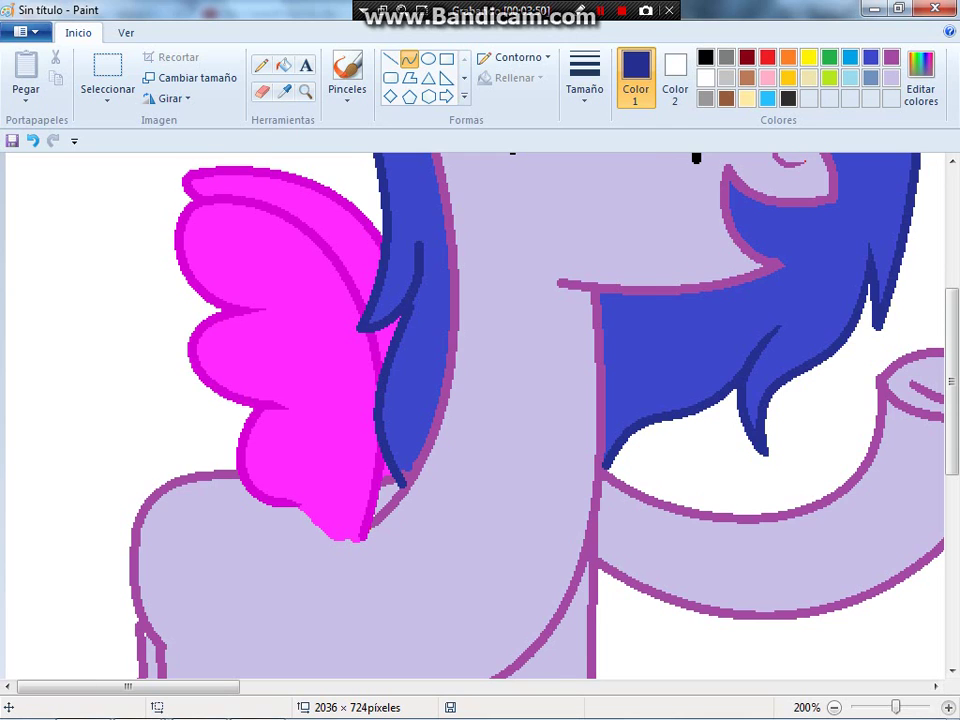
scroll(480, 415, up, 1)
scroll(480, 415, down, 3)
drag(215, 272, 12, 420)
scroll(12, 450, down, 3)
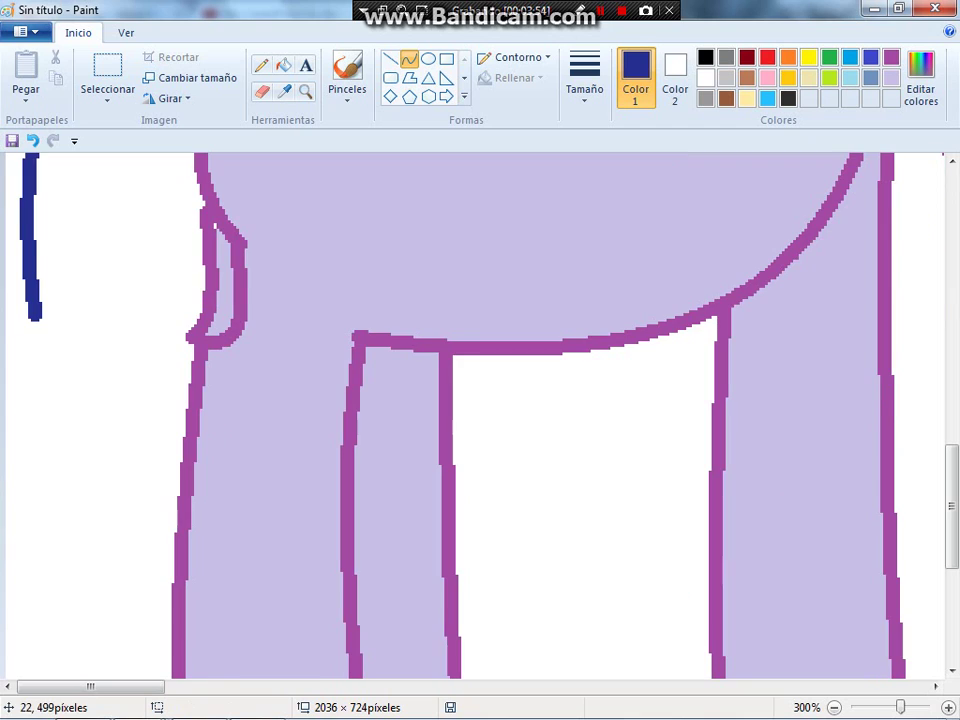
mouse_move(36, 318)
mouse_down()
mouse_move(126, 168)
mouse_move(123, 237)
mouse_up()
scroll(123, 369, up, 2)
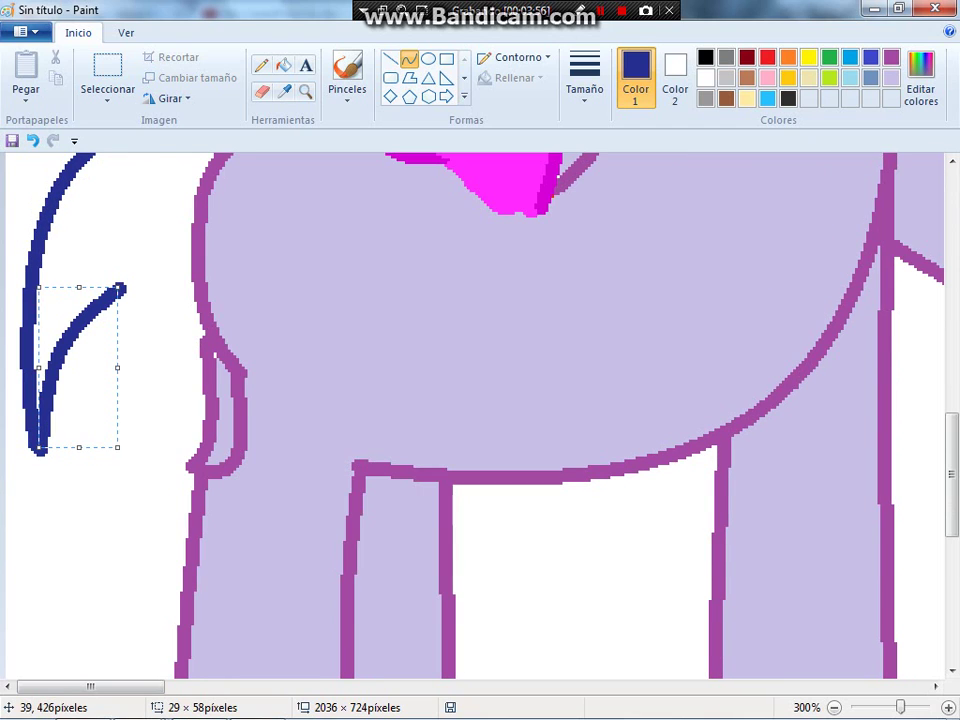
click(186, 267)
- Draw the tail's lower outline as an S-shaped dark blue curve from the strand downward, ending in a tip joined to the hind leg
drag(92, 303, 93, 587)
scroll(54, 640, down, 2)
drag(200, 440, 225, 431)
click(93, 587)
drag(95, 590, 158, 593)
click(158, 593)
- Fill the pony's tail with the palette's indigo blue
scroll(209, 288, up, 2)
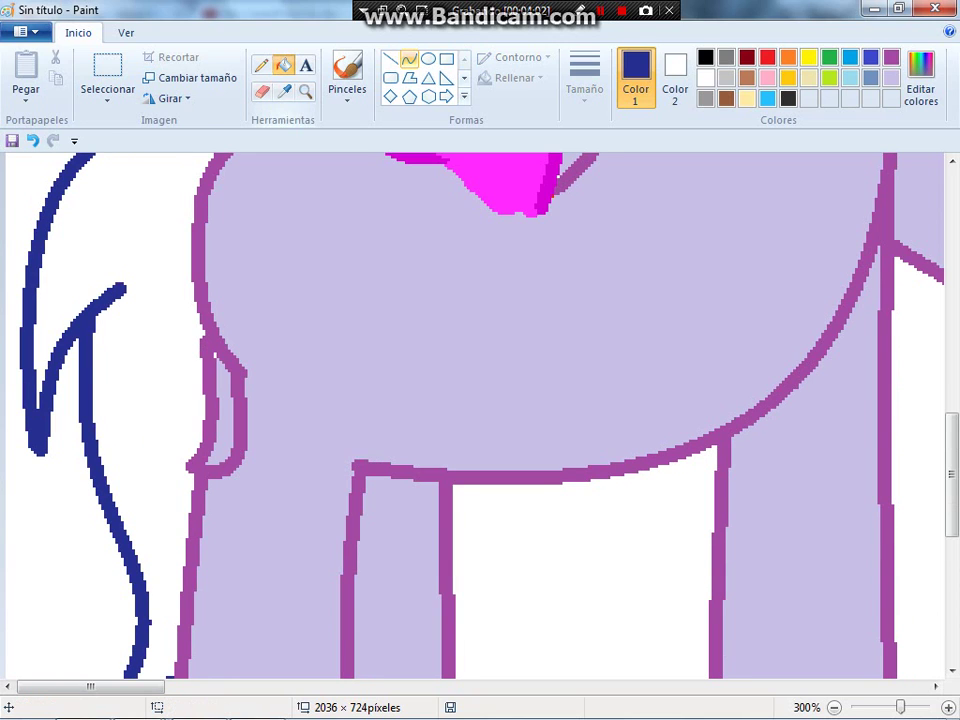
click(283, 65)
click(870, 57)
click(110, 320)
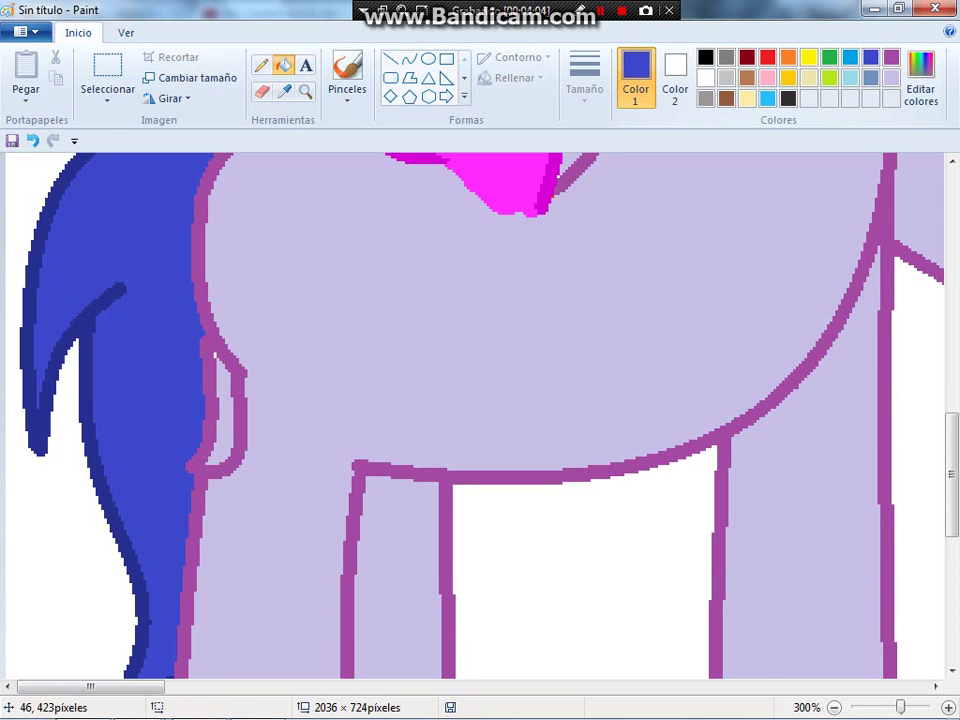
- Set Color 2 to orange and paint a vertical orange stripe through the crown of the mane and the forelock with the eraser
scroll(110, 320, up, 3)
drag(134, 686, 234, 686)
scroll(240, 630, up, 12)
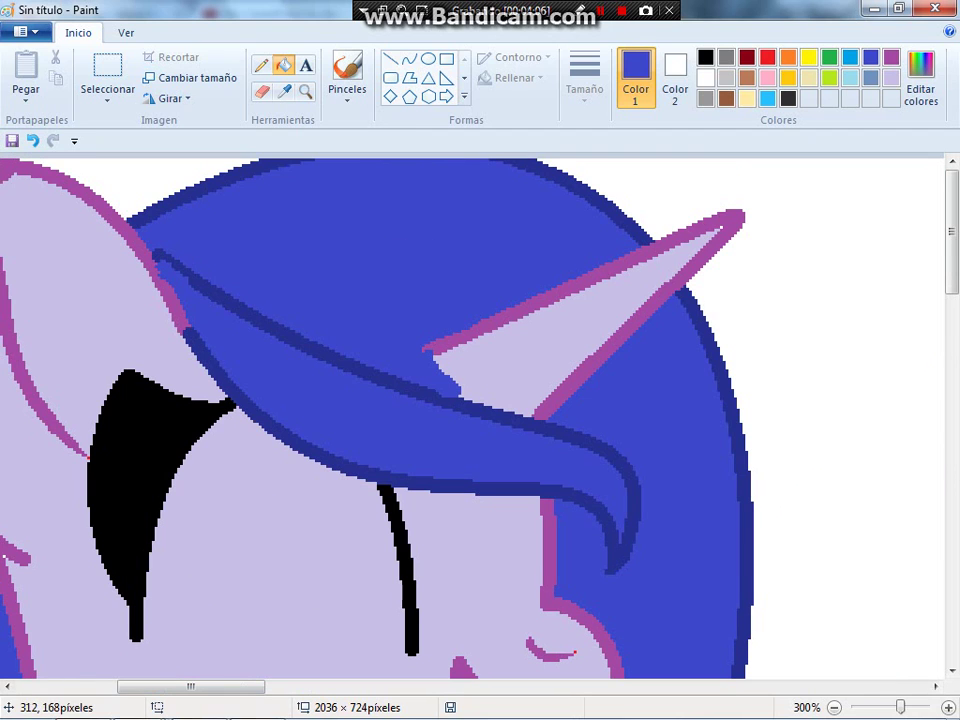
click(262, 91)
click(675, 78)
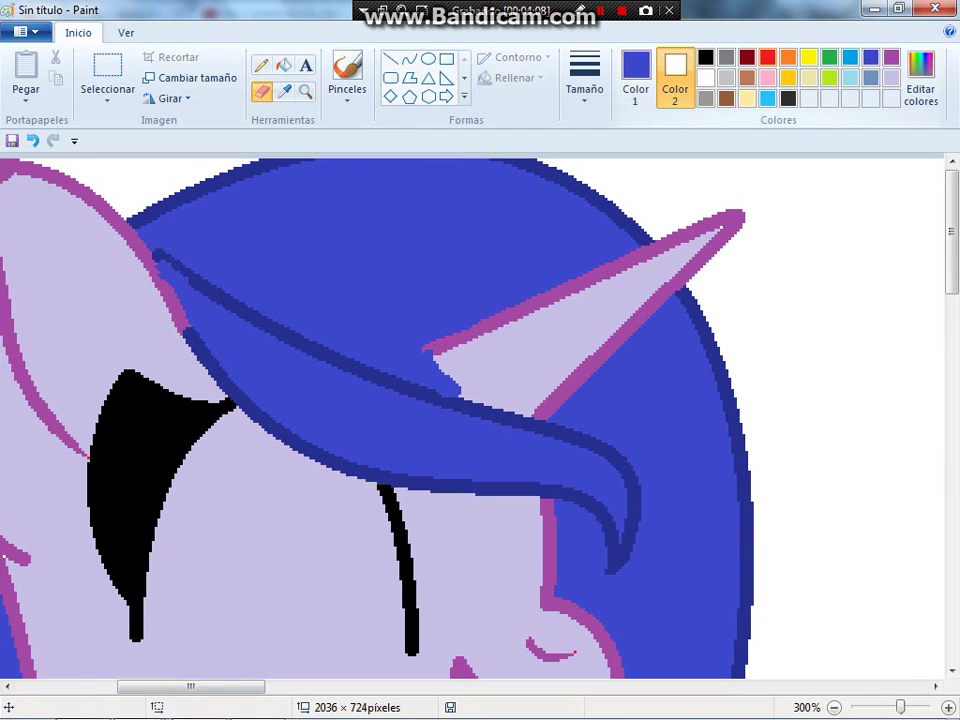
click(788, 57)
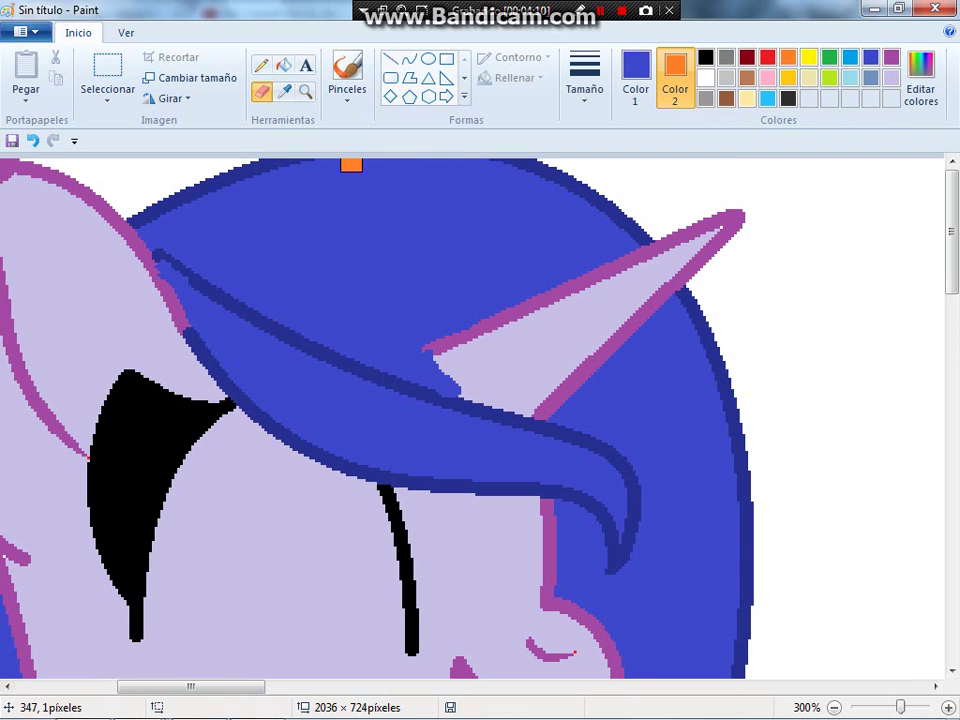
mouse_move(350, 163)
mouse_down()
mouse_move(373, 510)
mouse_move(352, 130)
mouse_move(325, 180)
mouse_move(340, 162)
mouse_up()
scroll(392, 311, down, 8)
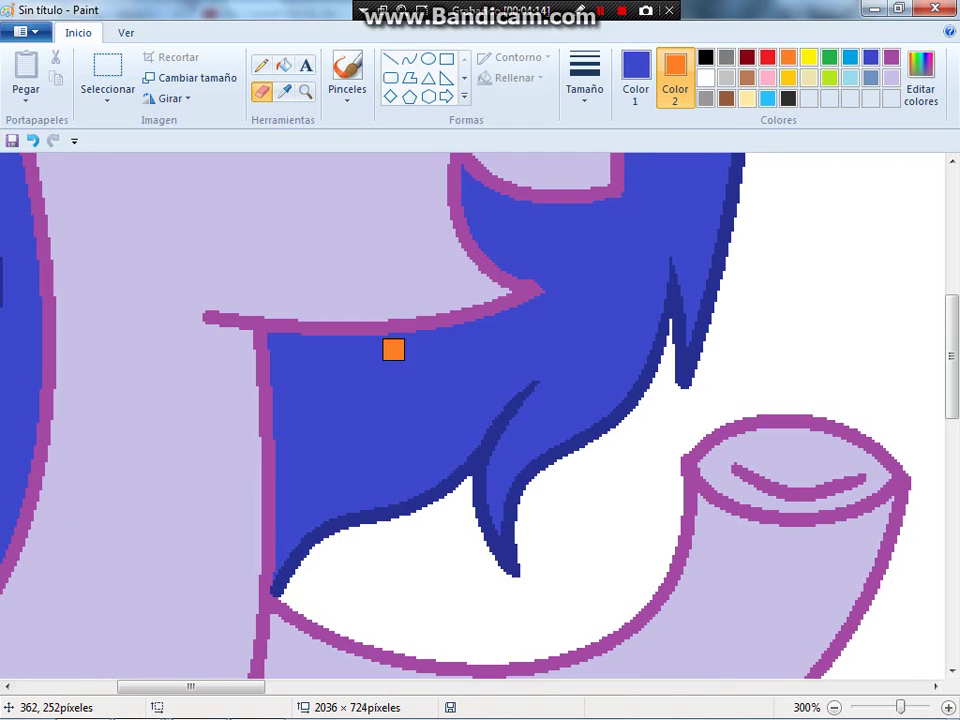
drag(390, 345, 379, 485)
key(ctrl+z)
key(ctrl+z)
key(ctrl+z)
key(ctrl+z)
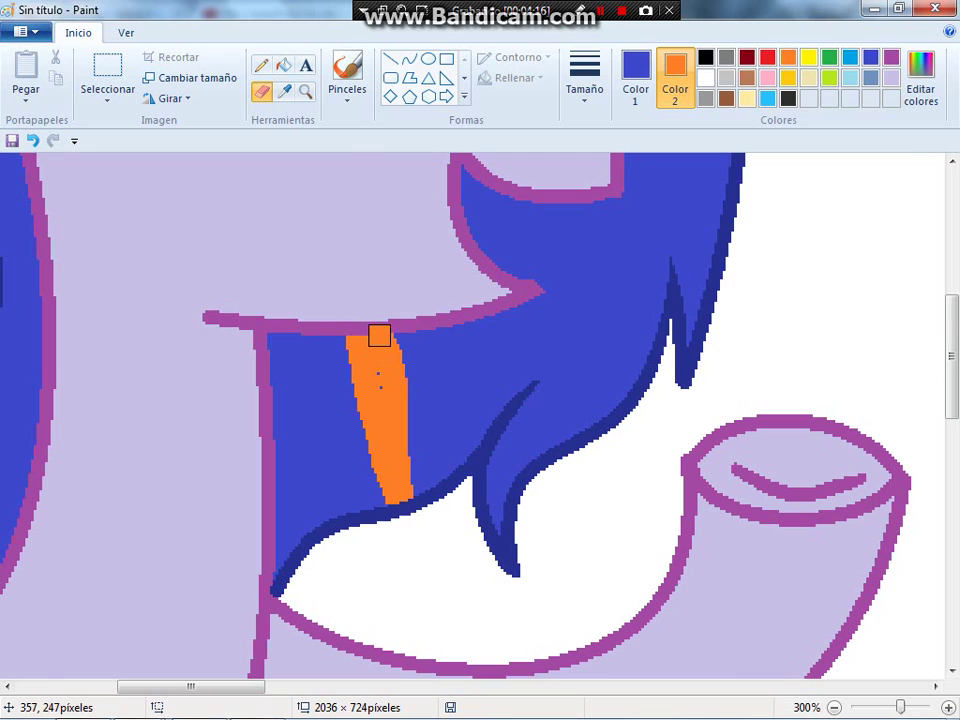
- Paint a slanted orange stripe across the mane below the chin, and add yellow stripes beside the orange ones there and on the crown and forelock
drag(359, 327, 400, 505)
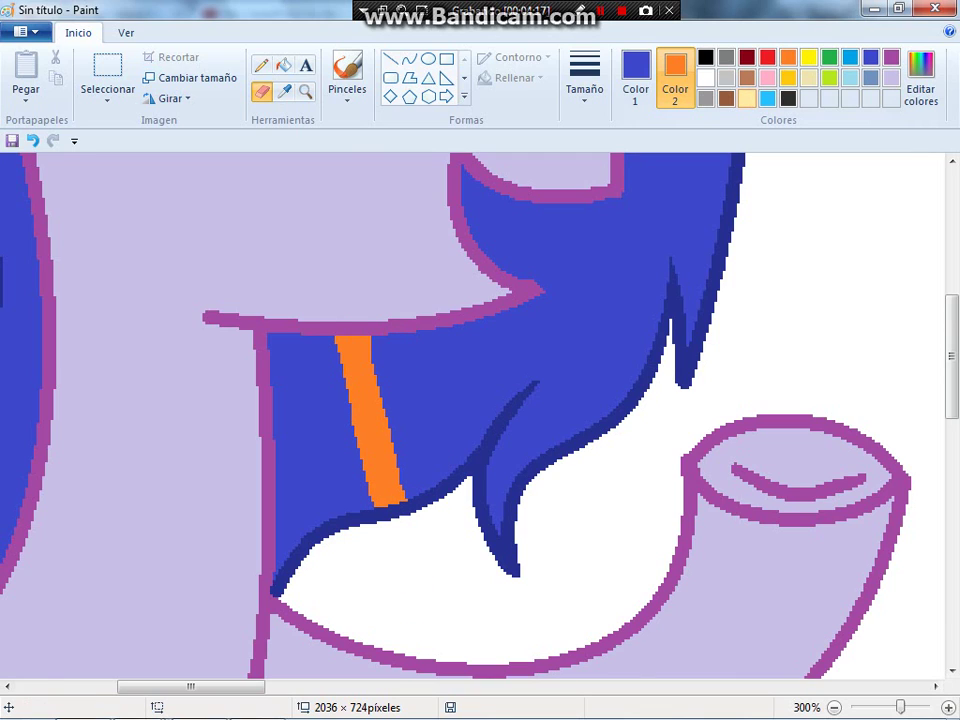
click(809, 57)
mouse_move(381, 339)
mouse_down()
mouse_move(449, 557)
mouse_move(340, 260)
mouse_move(399, 423)
mouse_up()
scroll(420, 400, up, 5)
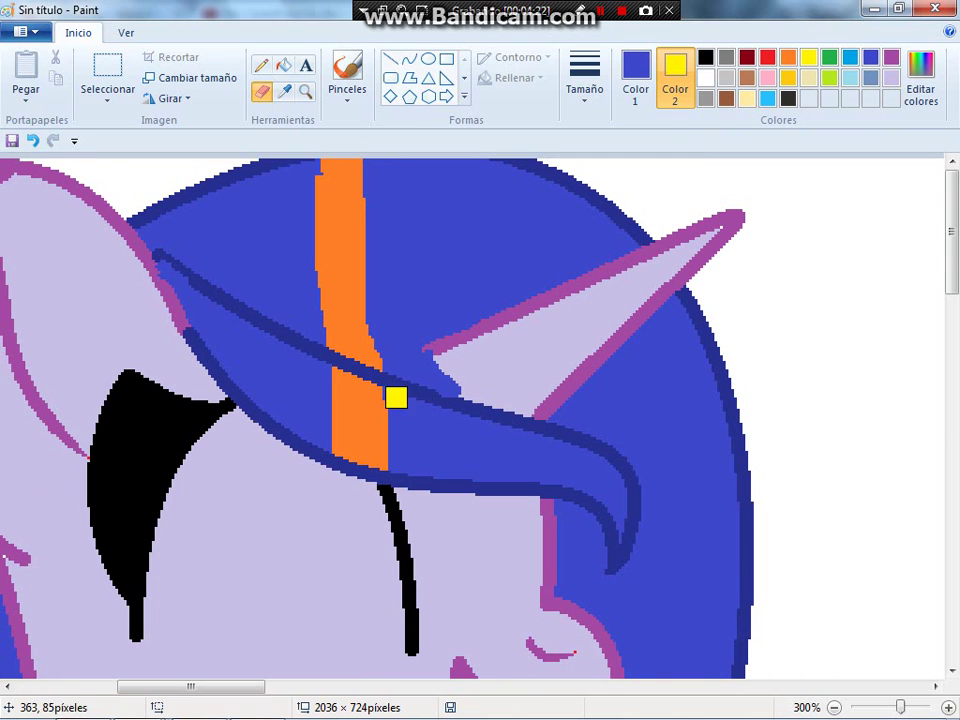
mouse_move(388, 352)
mouse_down()
mouse_move(388, 217)
mouse_move(412, 411)
mouse_move(347, 375)
mouse_up()
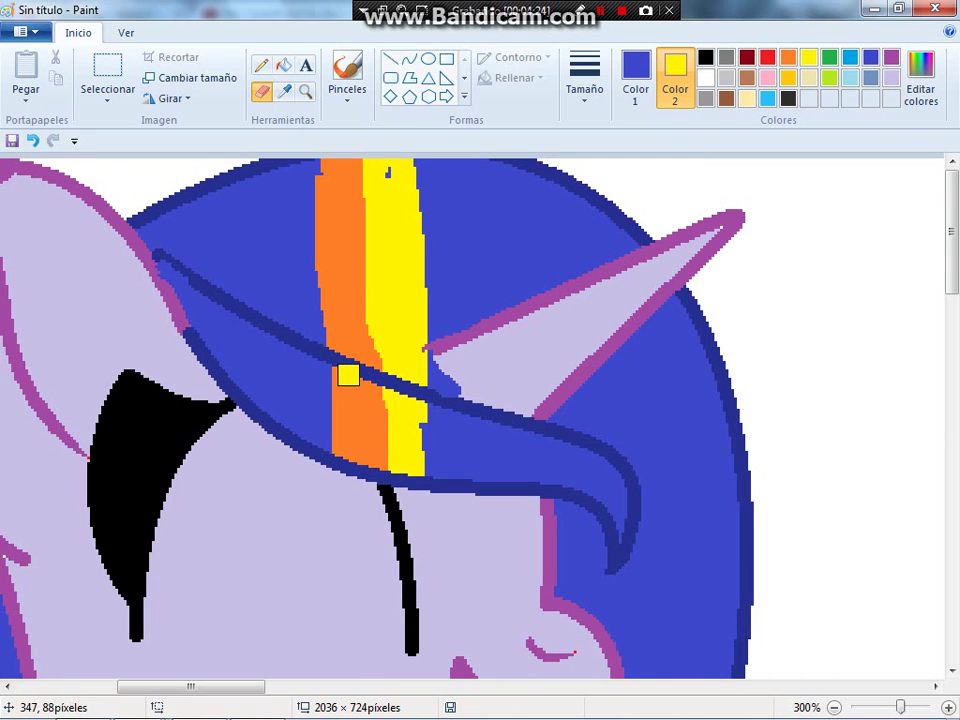
- Bring the reference picture into view at 100% zoom, reset Color 2 to white and make Color 1 active
scroll(351, 417, down, 5)
scroll(778, 671, left, 10)
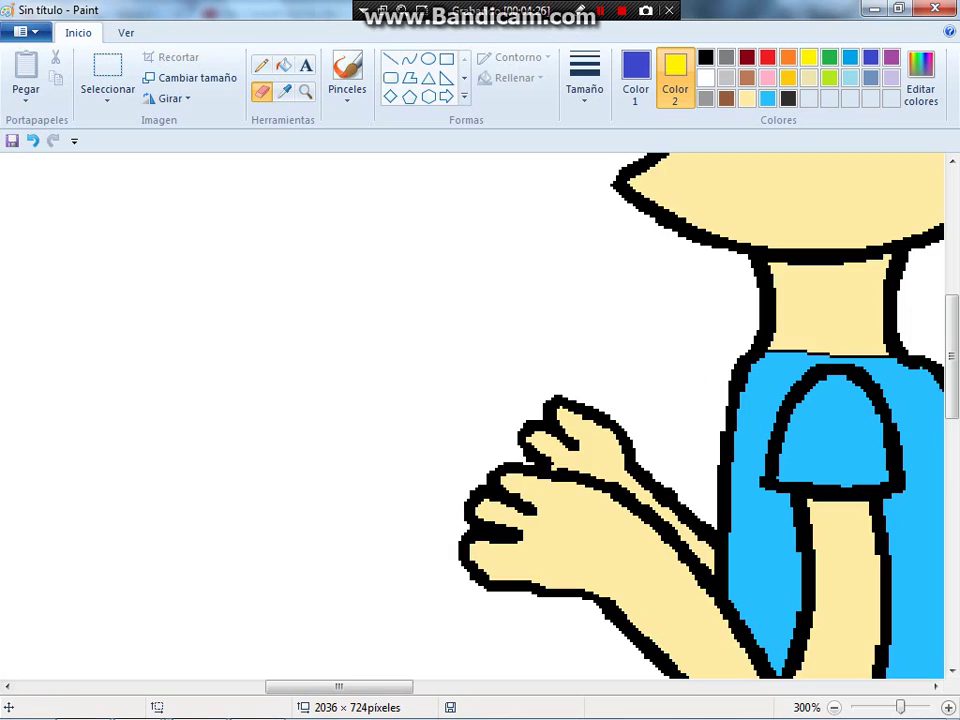
click(834, 707)
click(834, 707)
scroll(527, 222, left, 10)
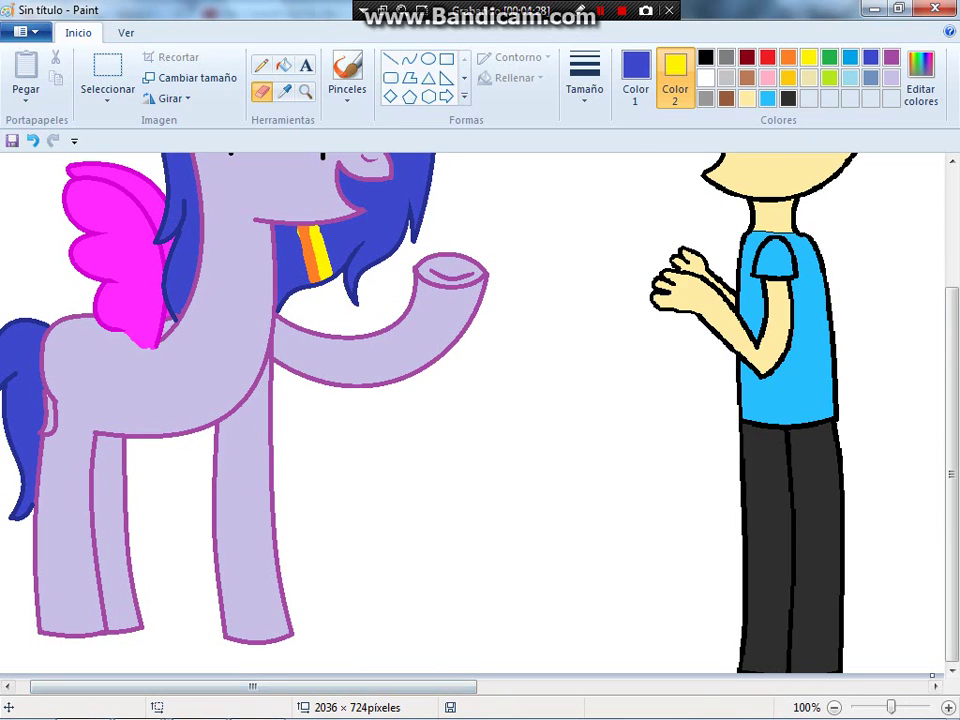
scroll(480, 410, right, 15)
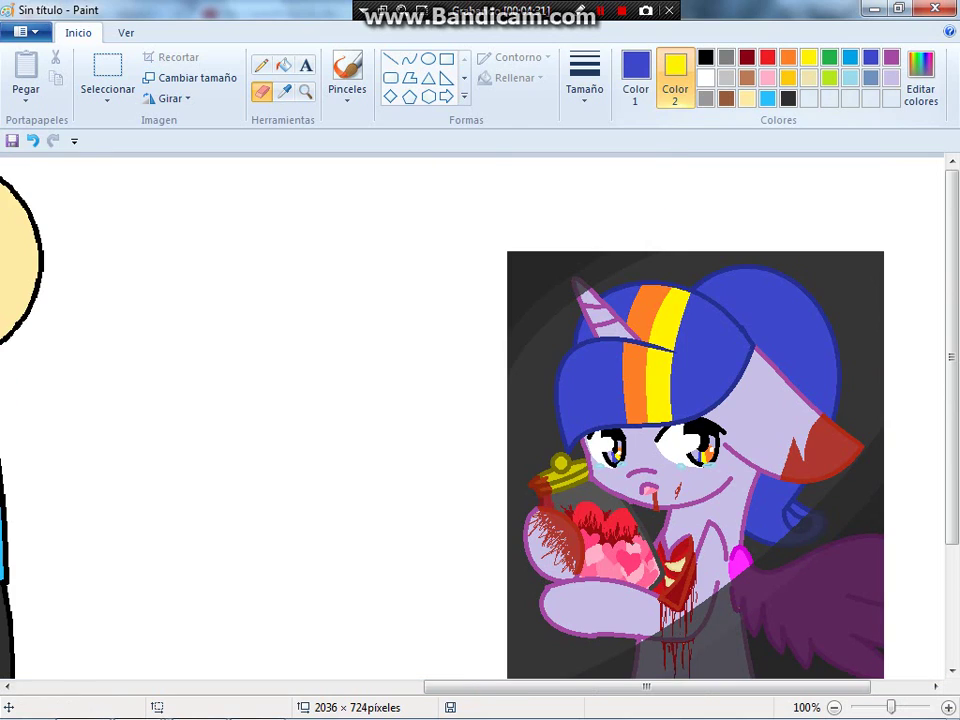
click(705, 77)
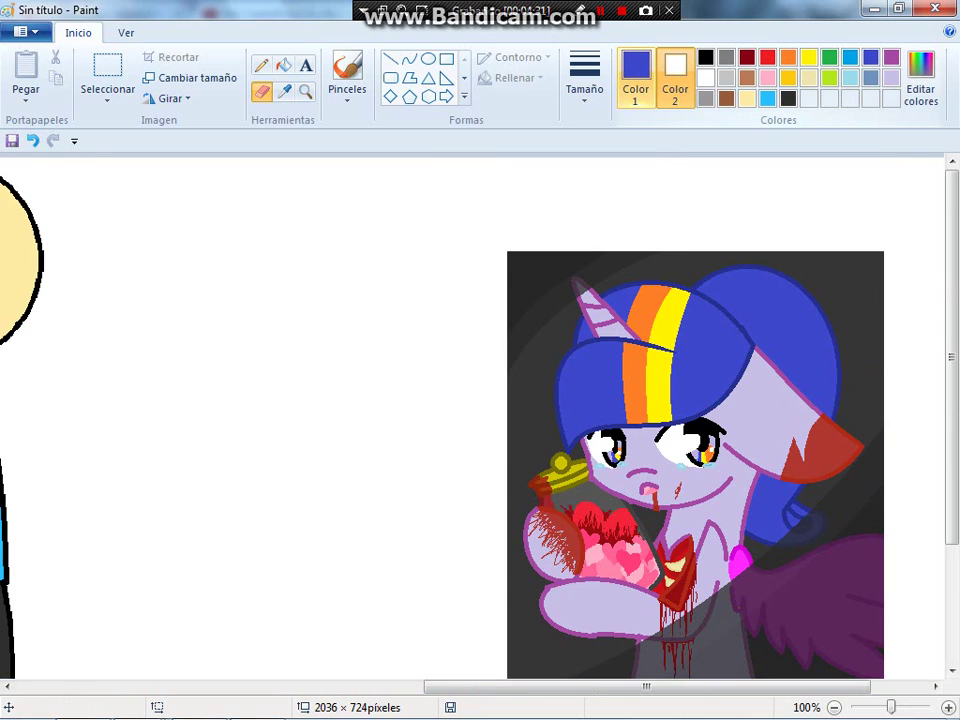
click(635, 78)
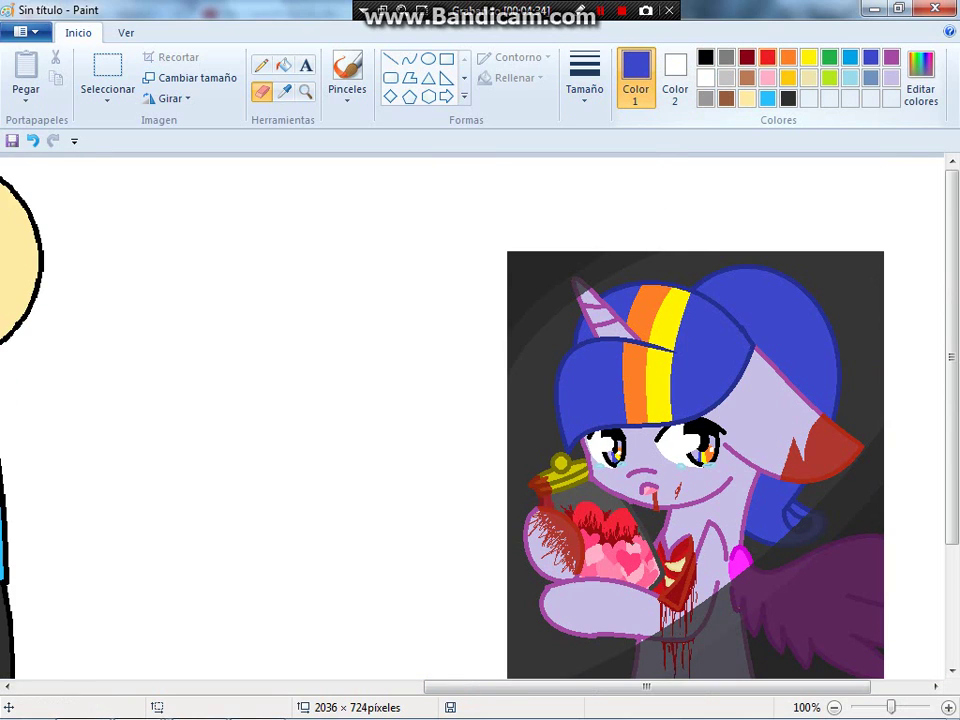
- Draw two red curves sweeping from the human figure's pupil up across the eye to outline the hair's fringe
click(409, 60)
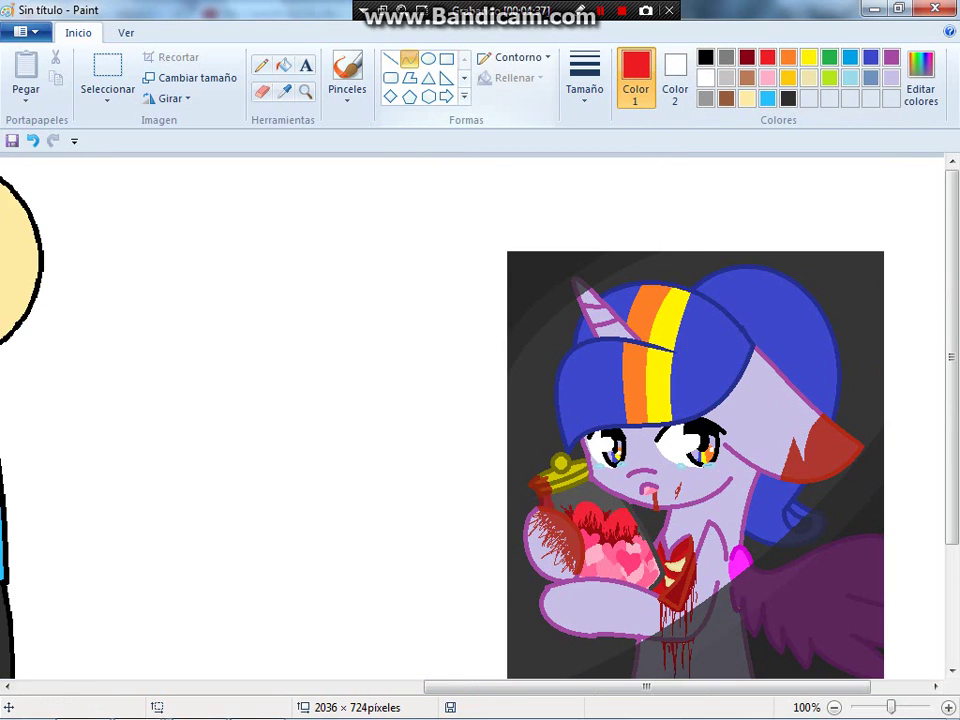
scroll(480, 400, left, 5)
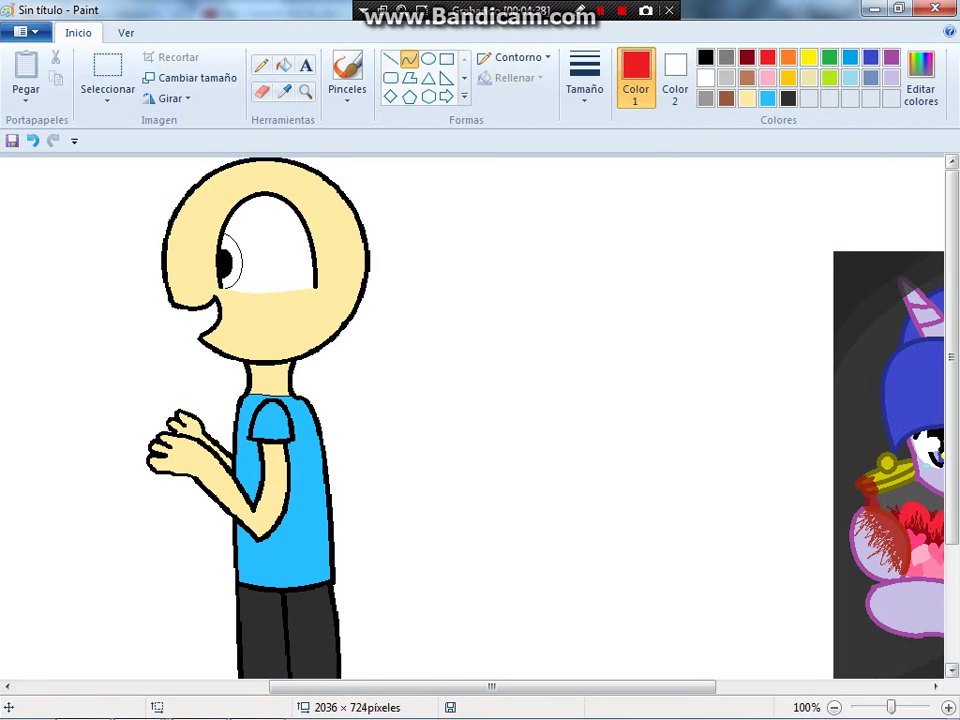
ctrl+scroll(480, 400, up, 1)
ctrl+scroll(480, 400, up, 1)
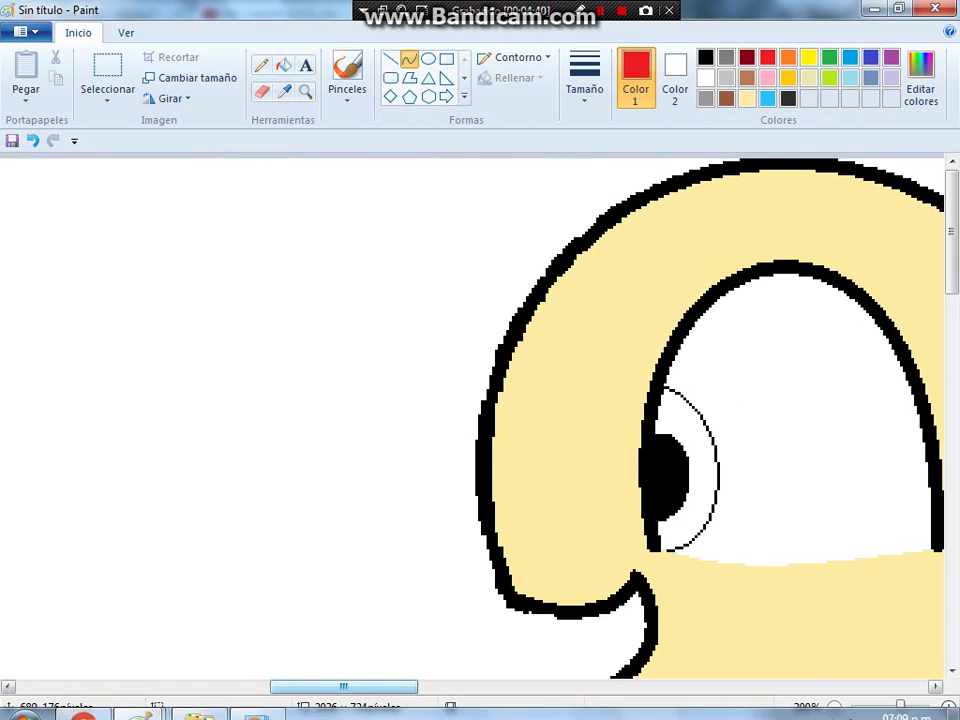
scroll(480, 410, right, 1)
scroll(480, 415, right, 2)
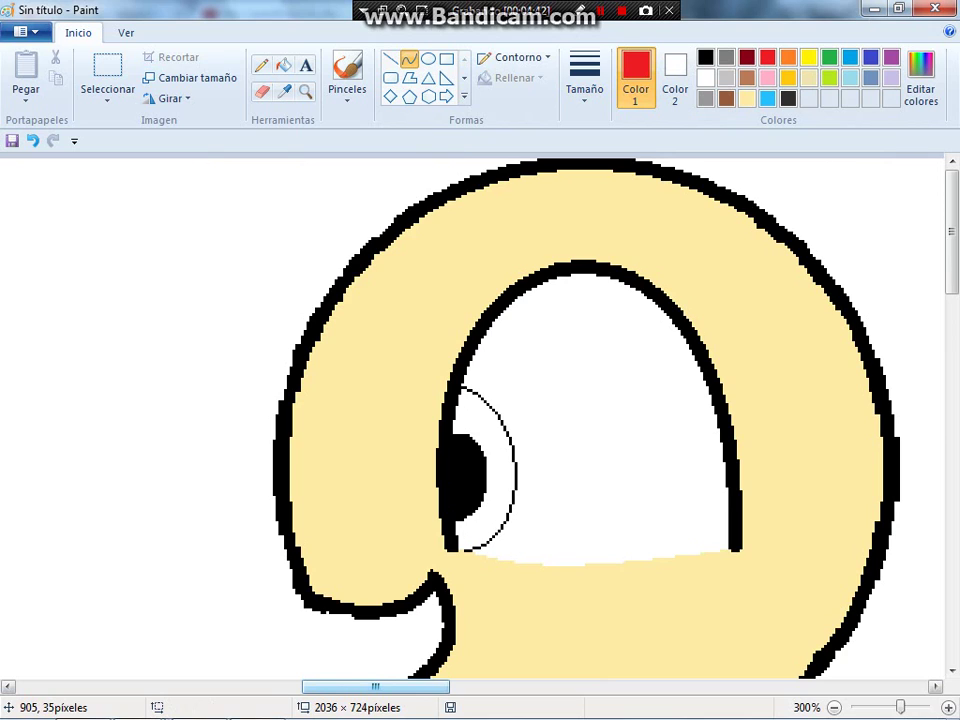
drag(425, 476, 760, 258)
mouse_move(593, 367)
mouse_down()
mouse_move(560, 470)
mouse_move(540, 480)
mouse_up()
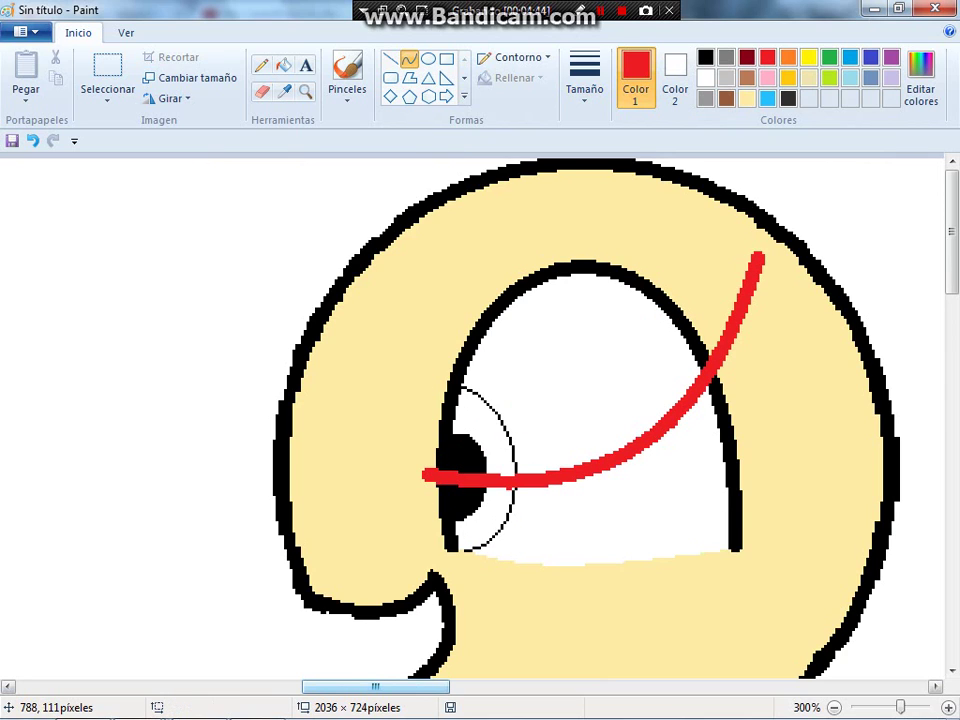
drag(425, 476, 677, 287)
mouse_move(610, 380)
mouse_down()
mouse_move(575, 431)
mouse_move(587, 248)
mouse_up()
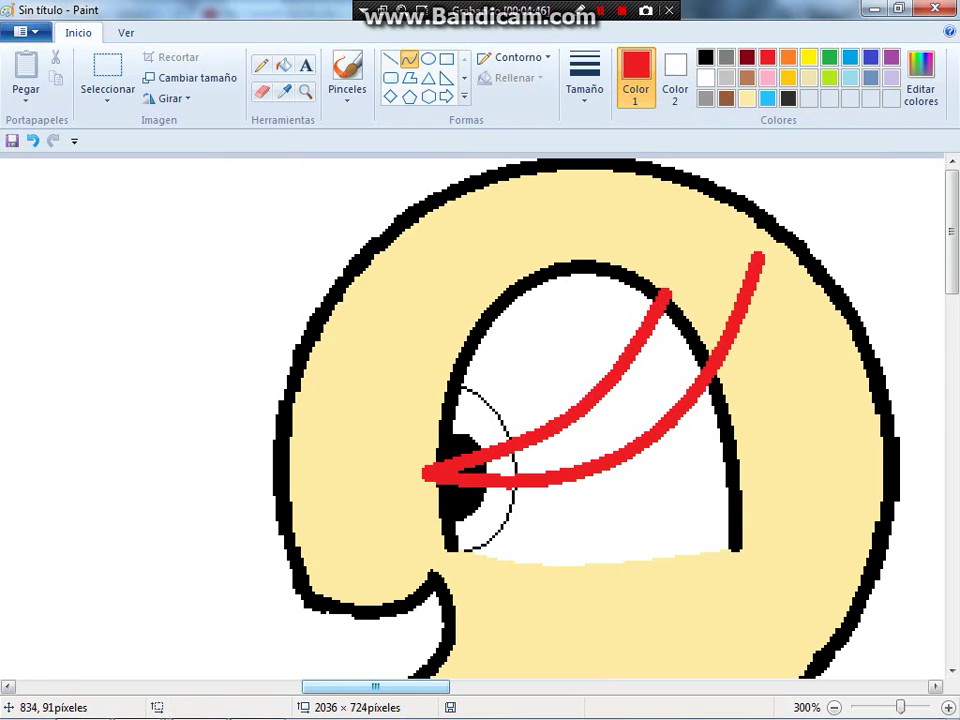
- Draw a wavy red hairline curve from the fringe past the forehead and a red arc about 250 px wide over the head
drag(567, 414, 216, 421)
drag(440, 418, 459, 471)
drag(300, 410, 327, 345)
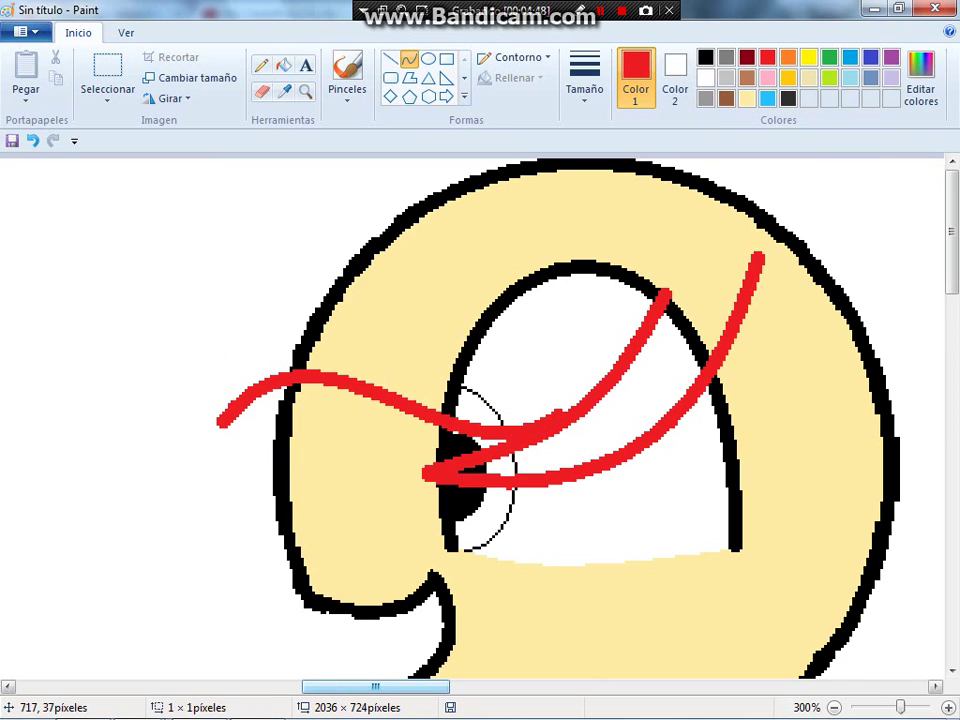
mouse_move(758, 176)
mouse_down()
mouse_move(740, 190)
mouse_move(540, 240)
mouse_move(203, 424)
mouse_move(763, 262)
mouse_move(519, 2)
mouse_move(321, 2)
mouse_move(640, 2)
mouse_up()
key(Escape)
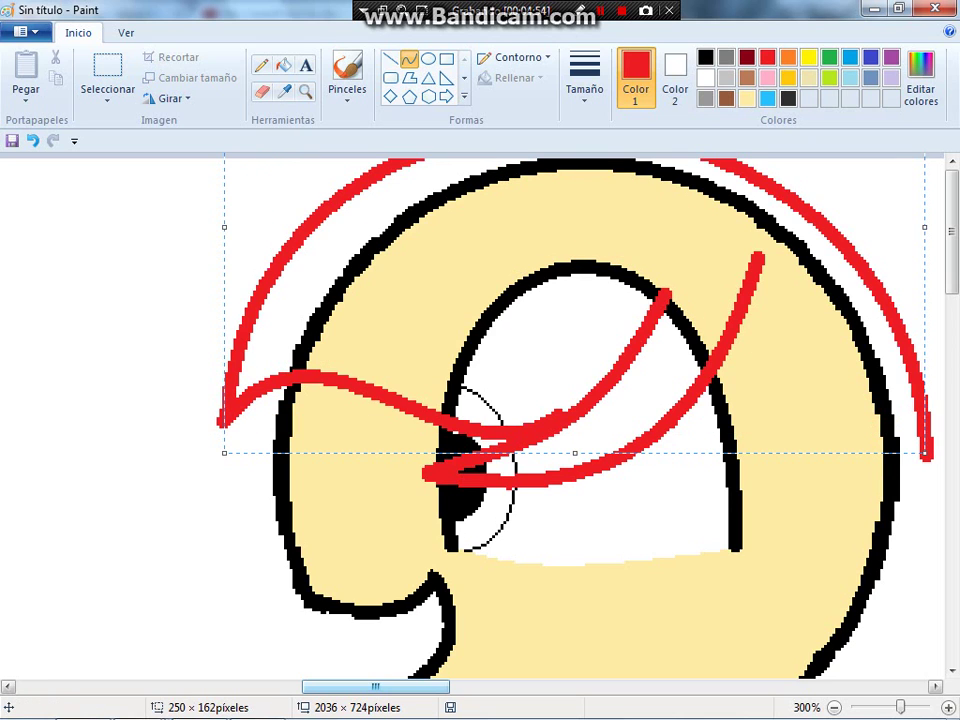
- Draw red curves behind the eye forming a pointed side lock and a strand about 133 px long hanging past the jaw
scroll(475, 415, down, 3)
scroll(475, 415, up, 1)
scroll(475, 415, down, 2)
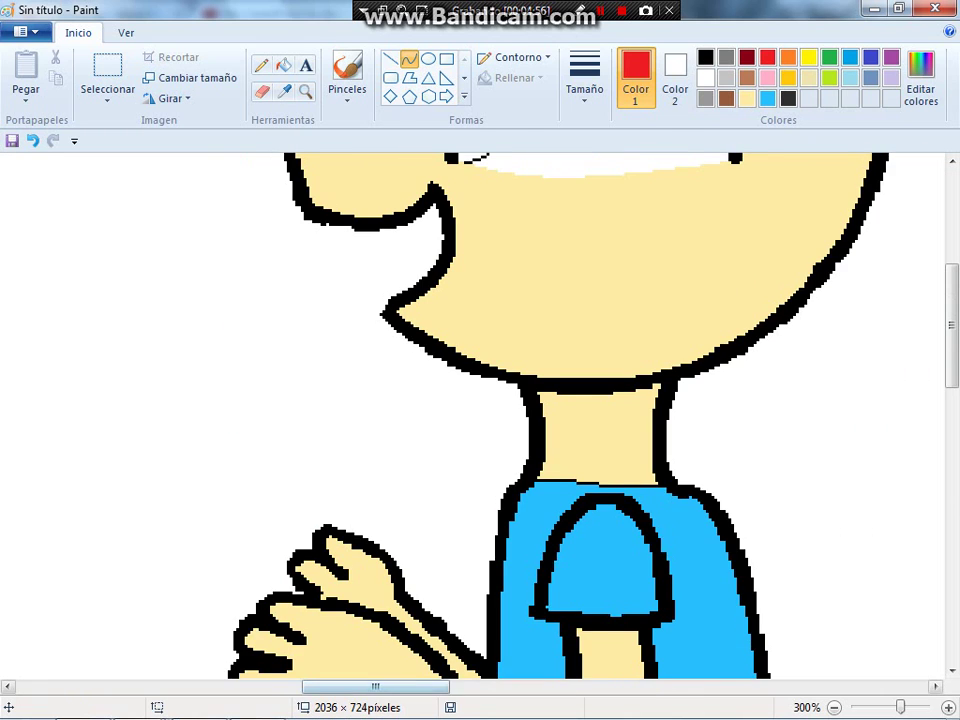
scroll(570, 400, right, 2)
scroll(570, 400, up, 4)
drag(565, 158, 562, 465)
drag(565, 310, 669, 306)
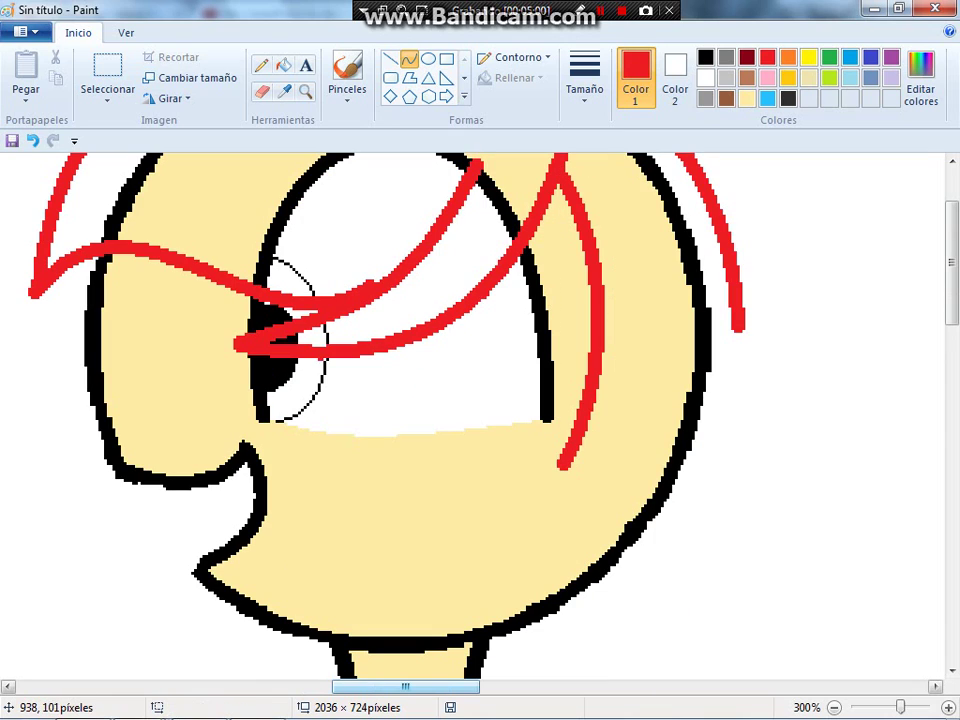
drag(550, 471, 640, 282)
key(ctrl+z)
drag(565, 462, 646, 417)
mouse_move(639, 359)
mouse_down()
mouse_move(628, 650)
mouse_move(666, 407)
mouse_move(780, 494)
mouse_up()
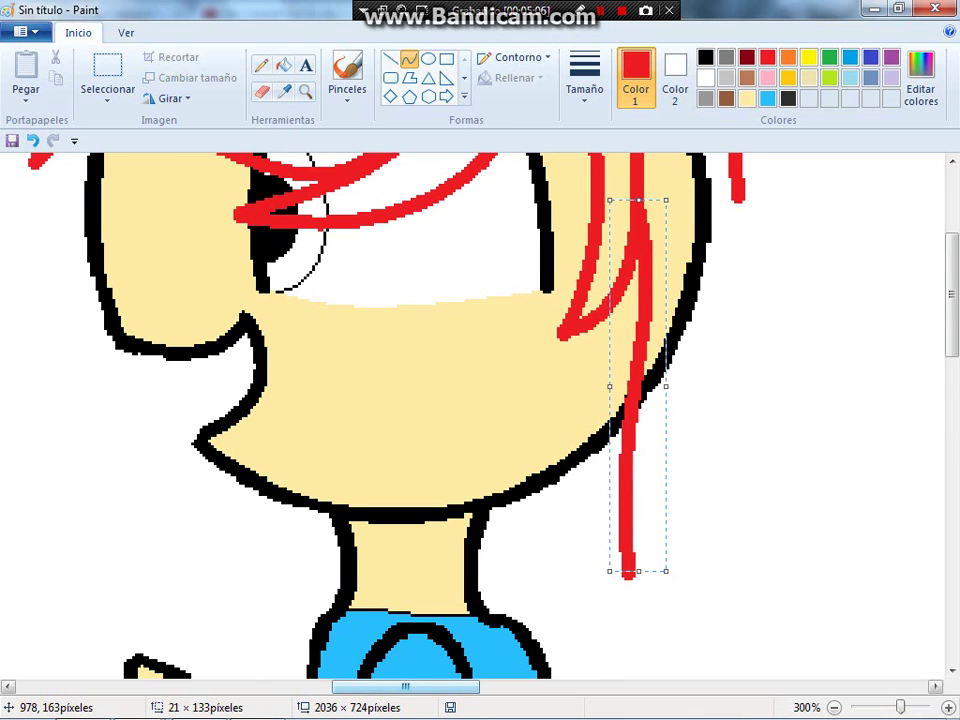
- Draw the outer back edge of the hair as a red curve from the arc's end to the tip of the long strand
click(765, 254)
drag(742, 326, 745, 455)
key(ctrl+z)
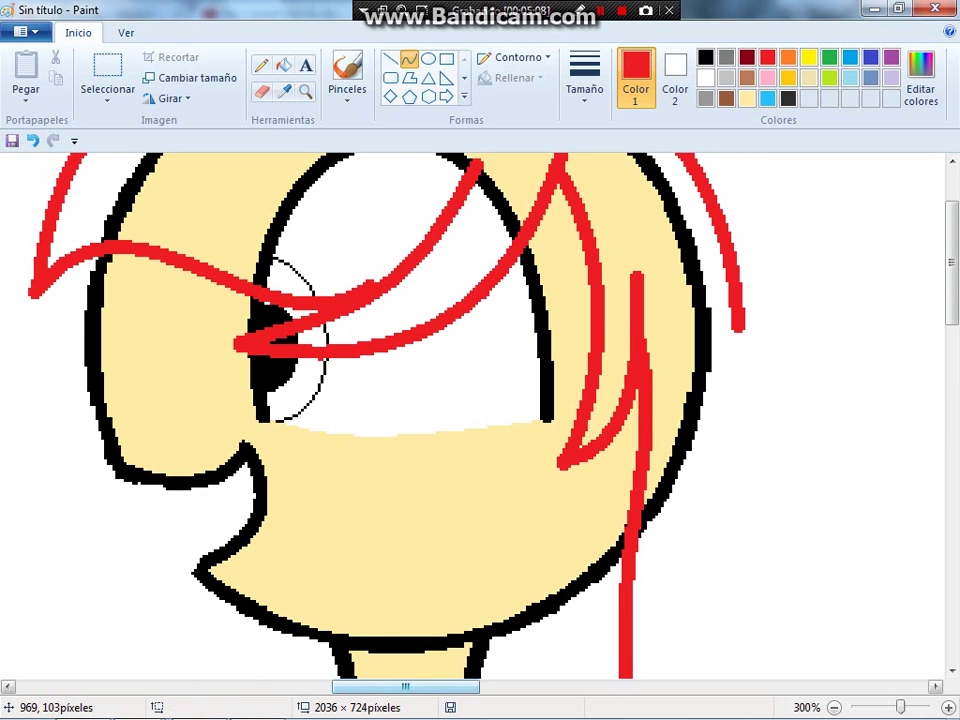
mouse_move(745, 314)
mouse_down()
mouse_move(703, 551)
mouse_move(628, 450)
mouse_up()
scroll(660, 442, up, 2)
drag(717, 352, 705, 418)
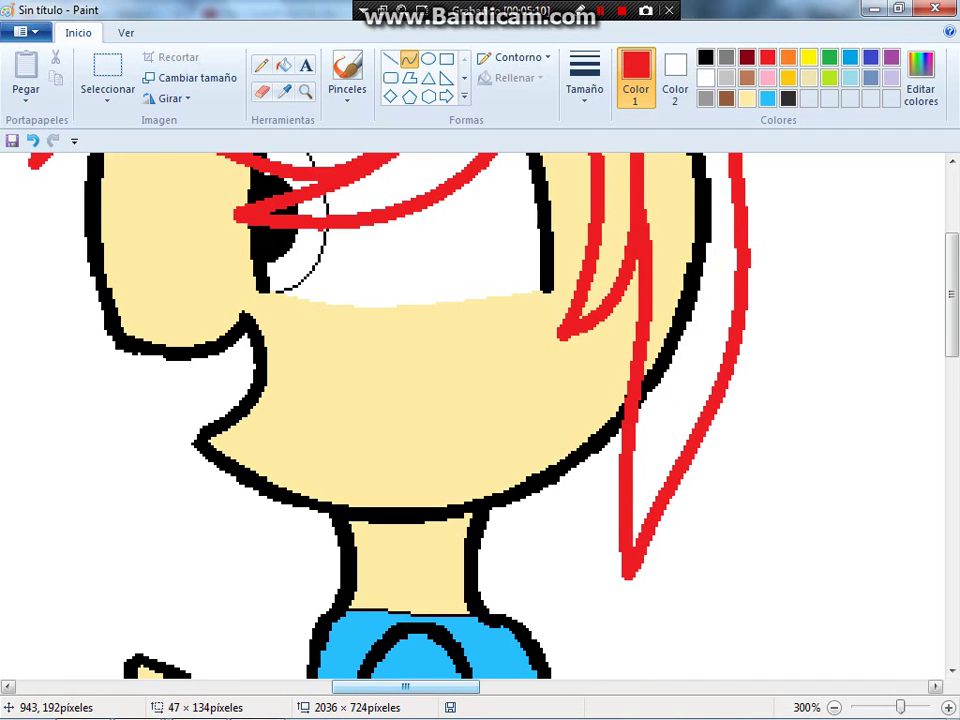
scroll(705, 418, up, 3)
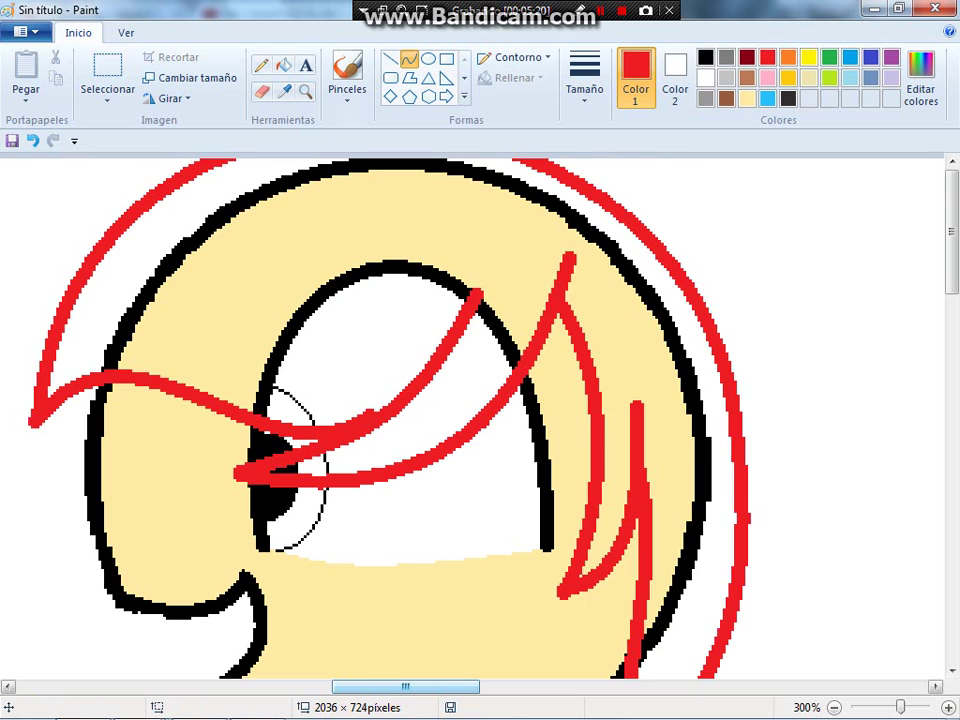
- Fill the skin, eye and head outline inside the red hair shape with black, and clear that area to white
click(284, 65)
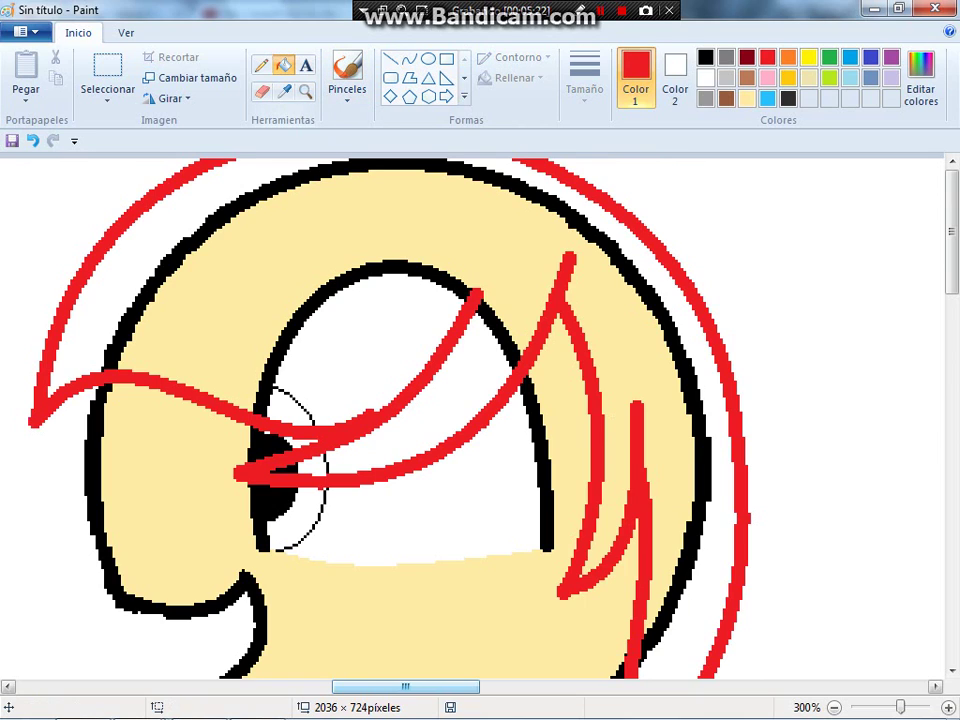
click(705, 57)
click(432, 253)
click(400, 361)
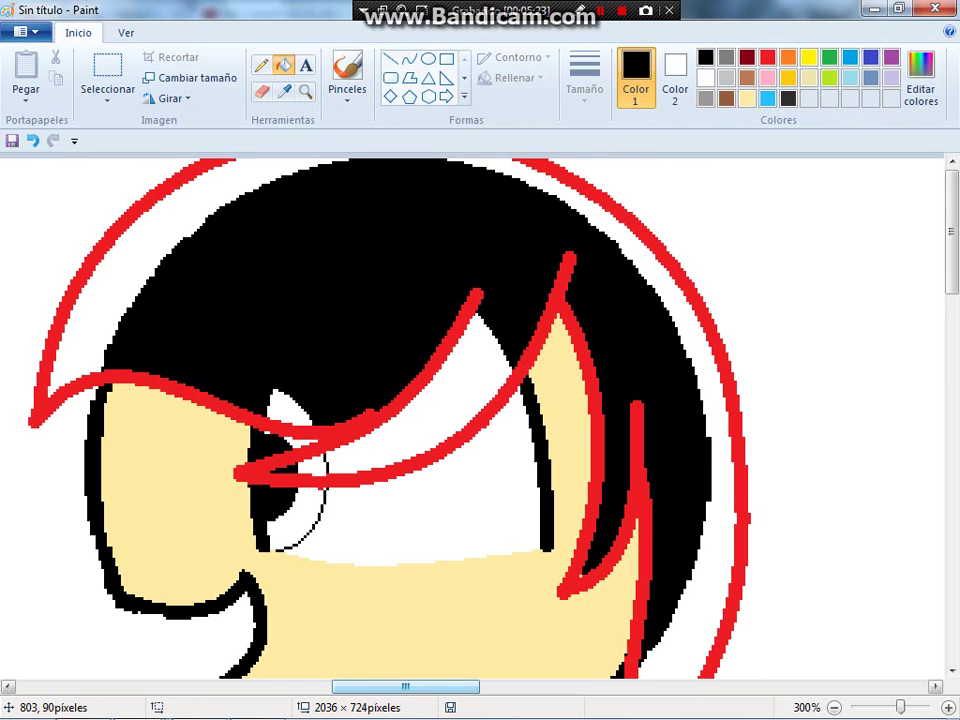
key(ctrl+z)
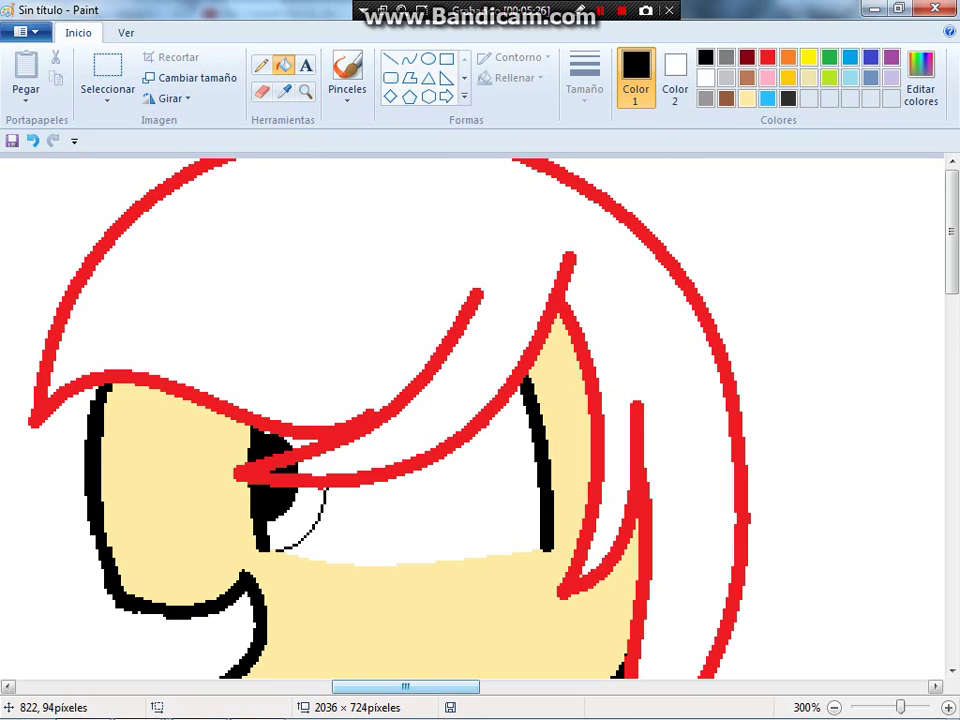
- Recolour the red hair outline black and fill the hair with light brown
click(333, 450)
key(ctrl+z)
click(327, 466)
key(ctrl+z)
key(ctrl+z)
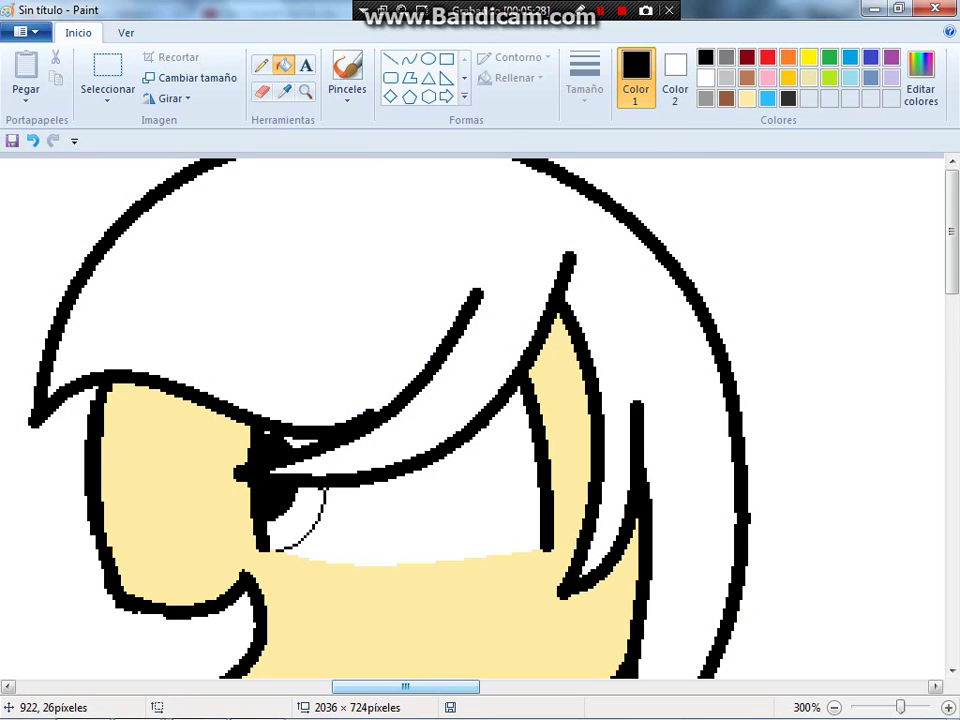
click(747, 77)
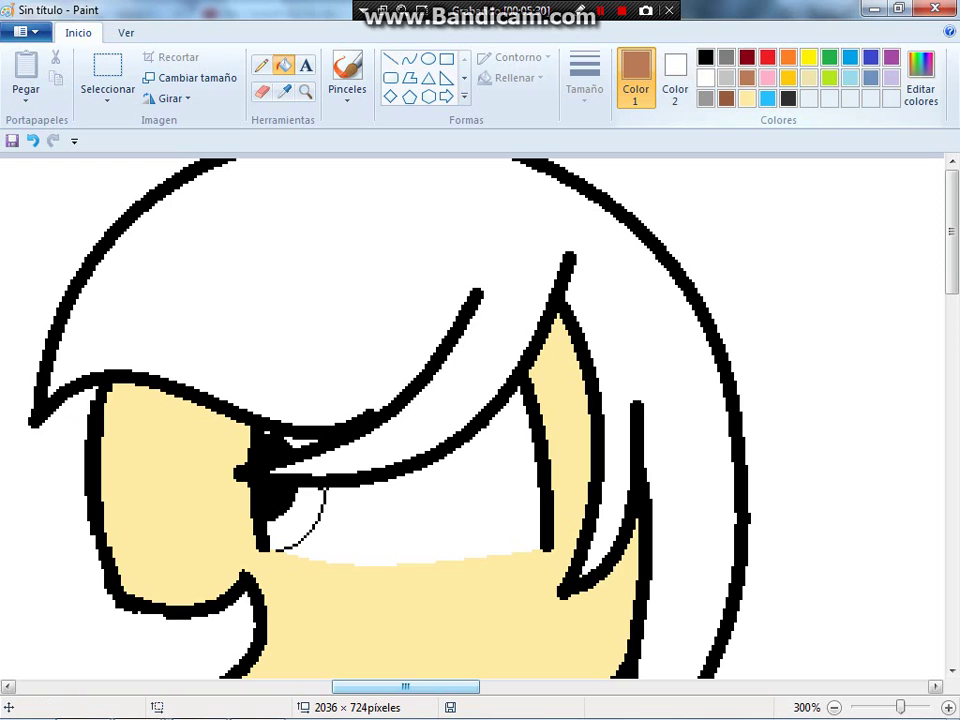
click(525, 259)
- Taper the upper ends of the three black strand lines by drawing light brown curves over their edges
click(408, 59)
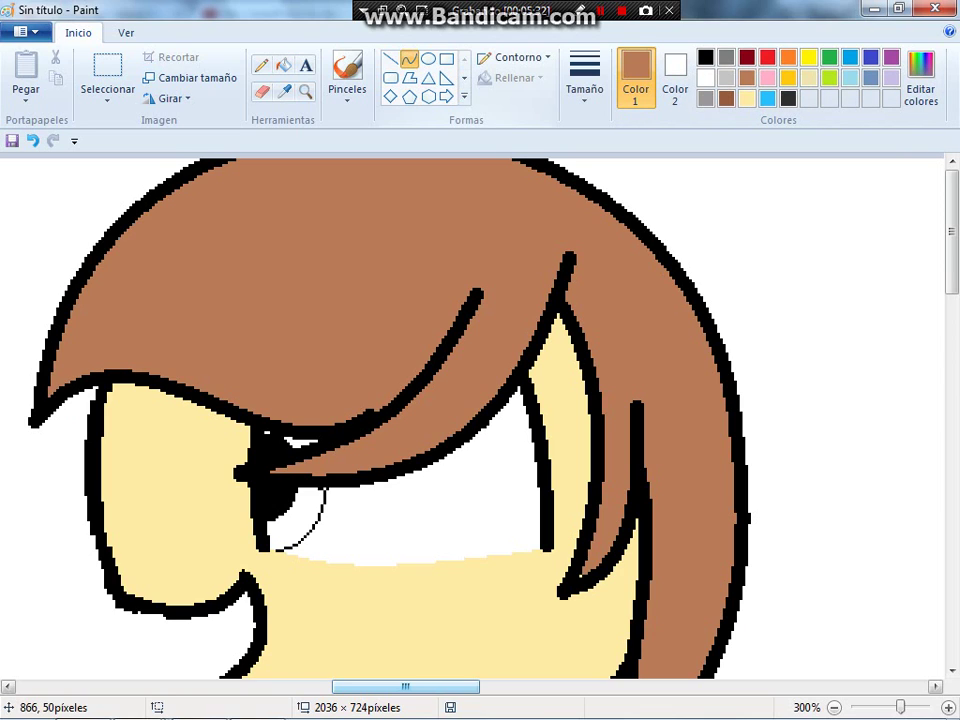
drag(495, 283, 357, 427)
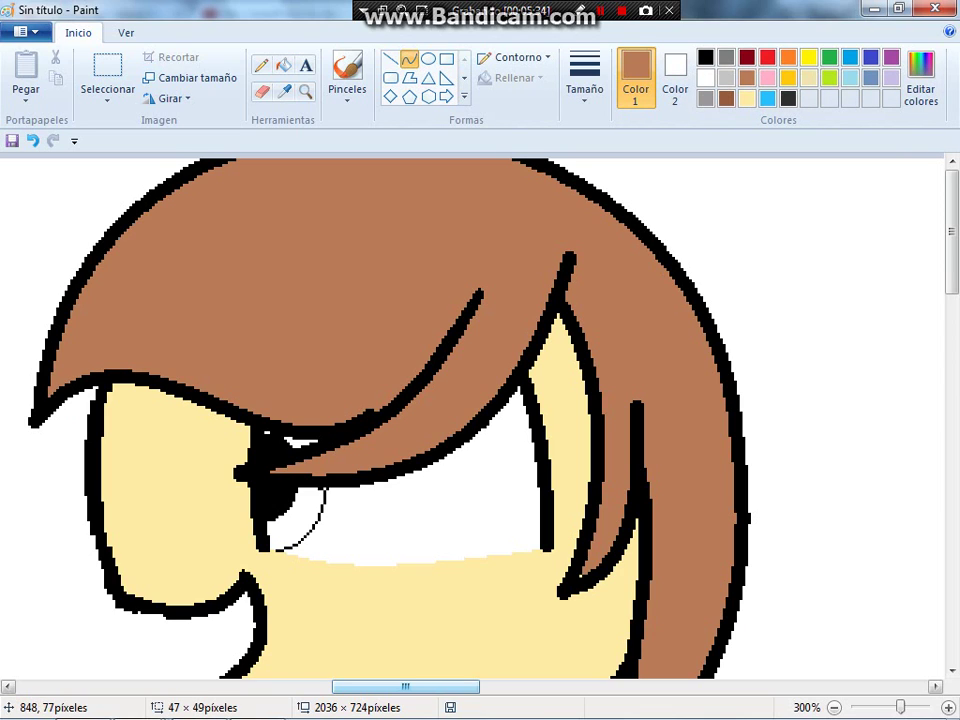
drag(453, 385, 543, 343)
click(633, 247)
drag(577, 244, 499, 341)
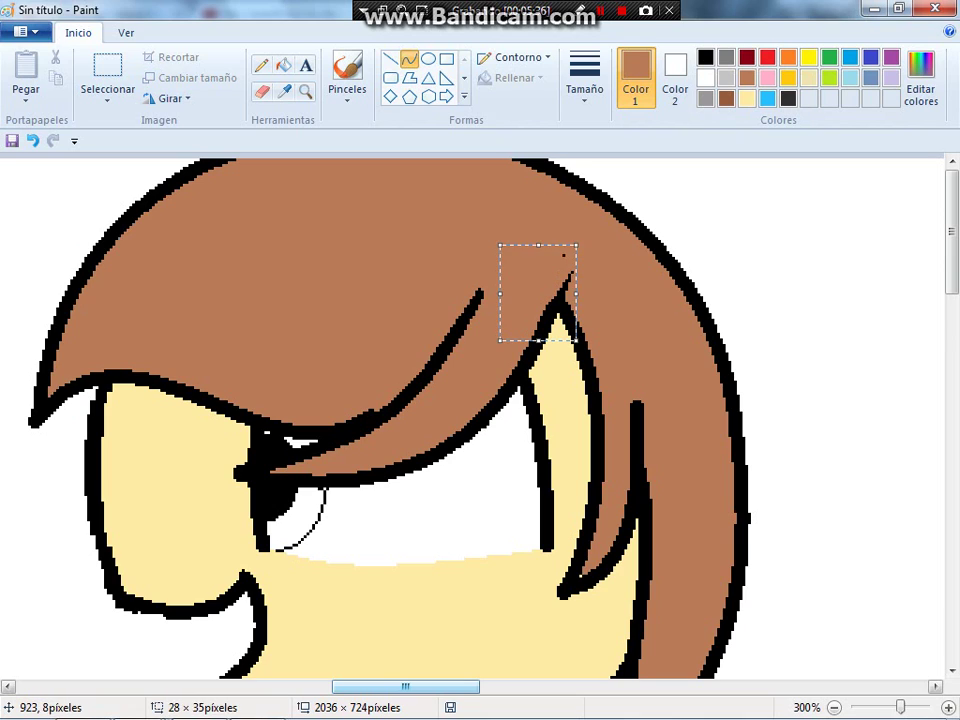
click(651, 509)
drag(633, 402, 660, 513)
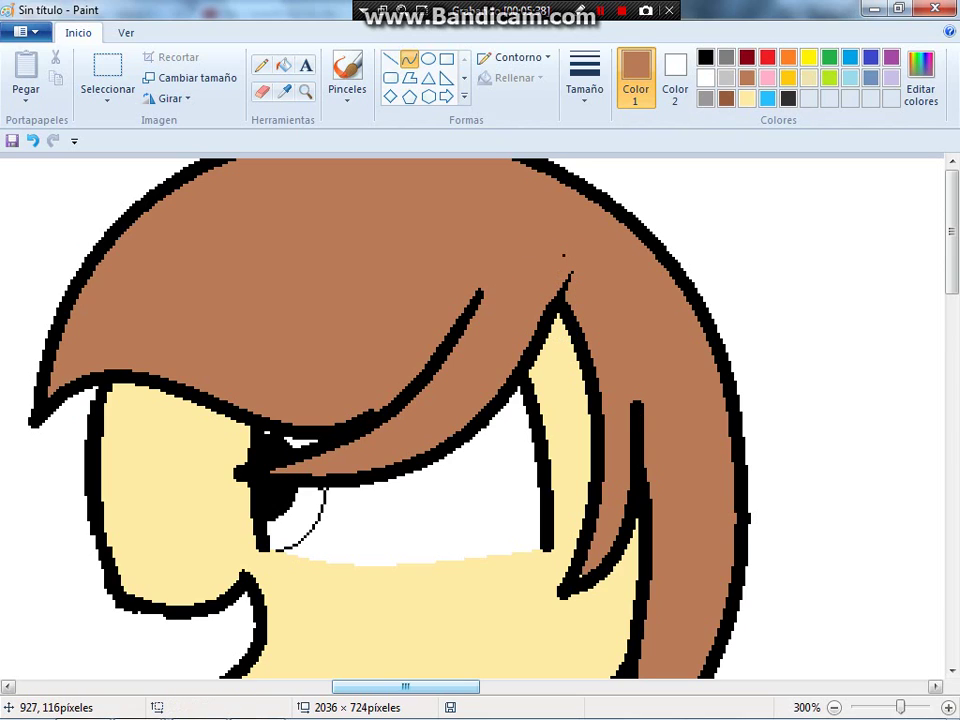
drag(633, 402, 630, 465)
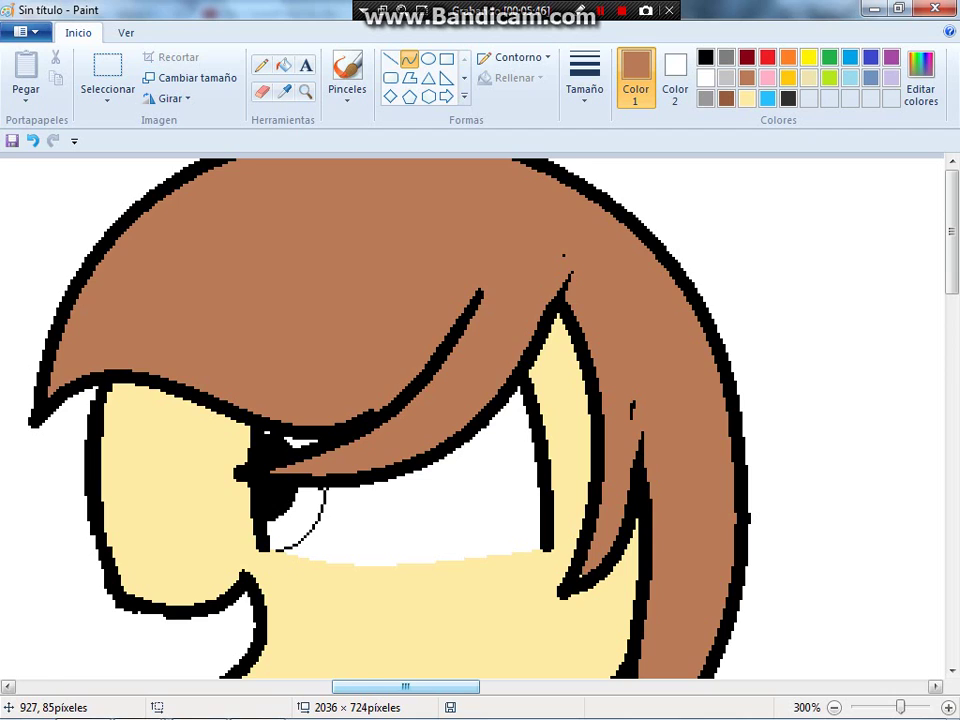
scroll(480, 415, down, 3)
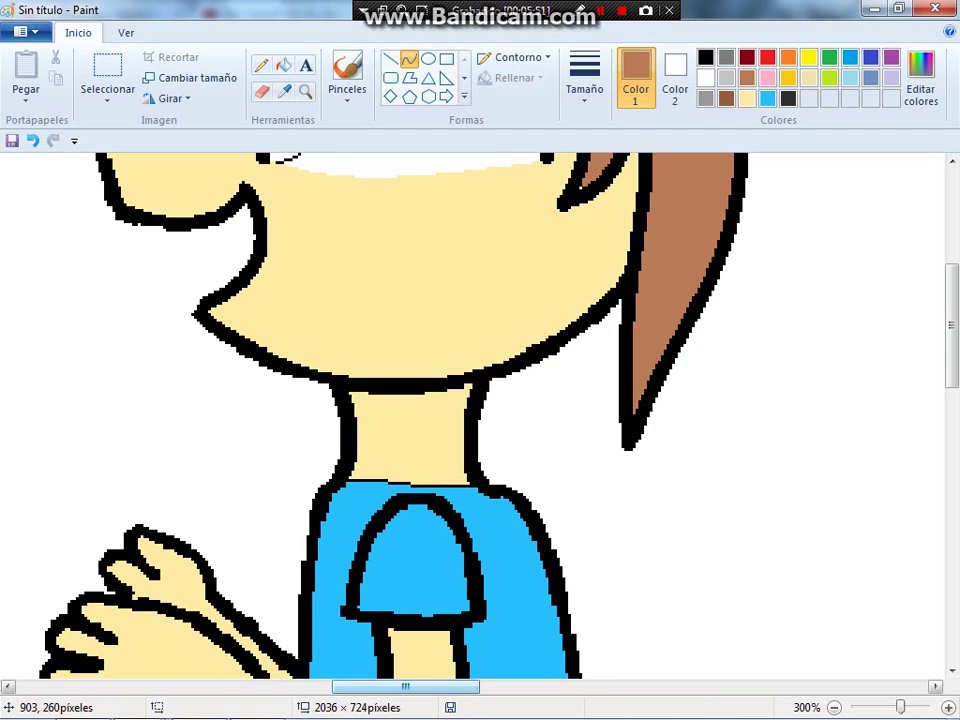
scroll(480, 415, down, 3)
scroll(480, 415, up, 2)
scroll(480, 415, up, 2)
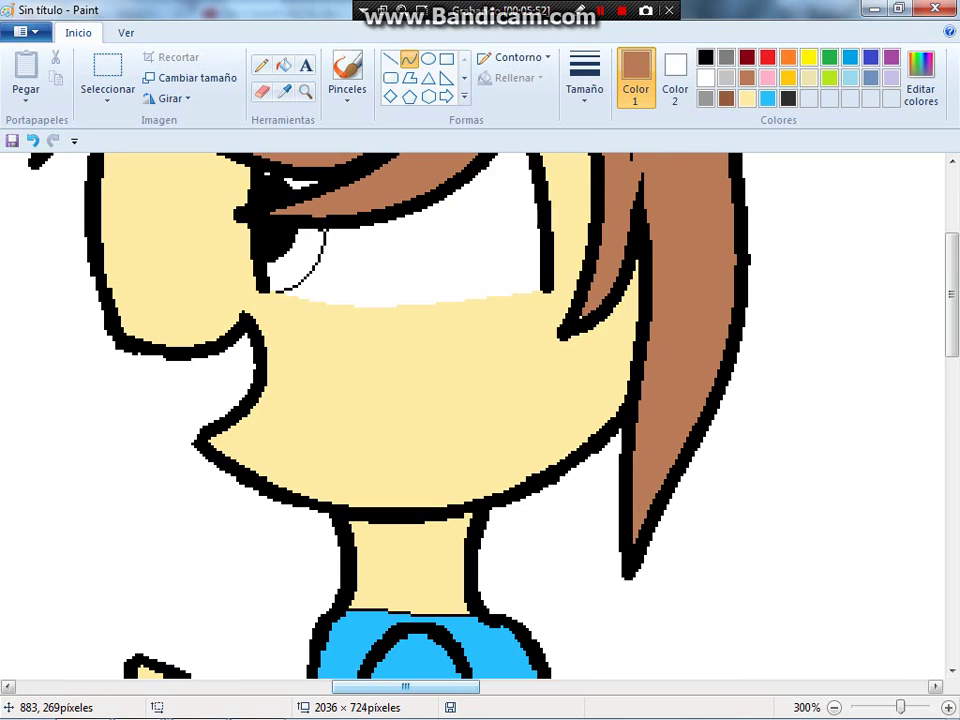
scroll(480, 415, down, 3)
scroll(480, 415, up, 4)
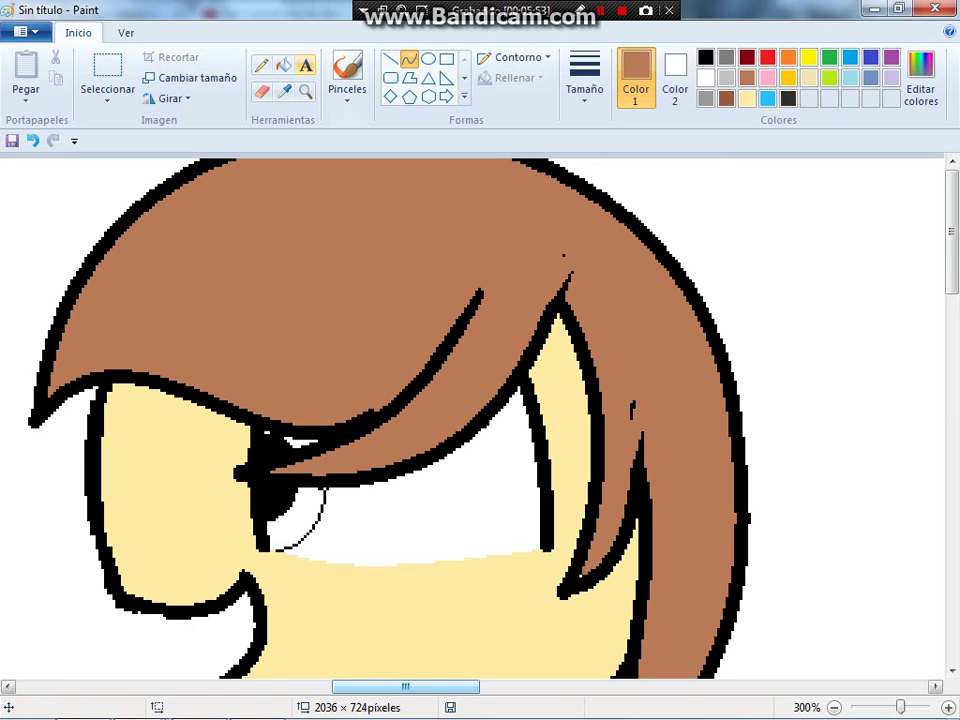
- Set Color 1 to the dark maroon basic colour with red 128, green 0 and blue 64
click(284, 65)
click(767, 57)
scroll(480, 415, down, 2)
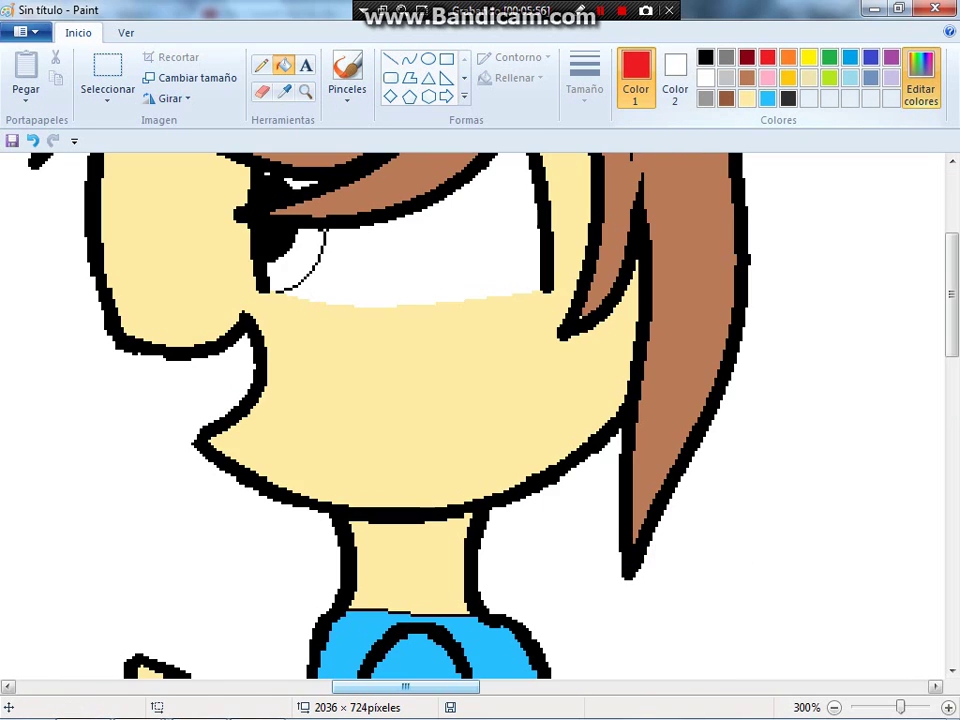
click(920, 80)
click(435, 303)
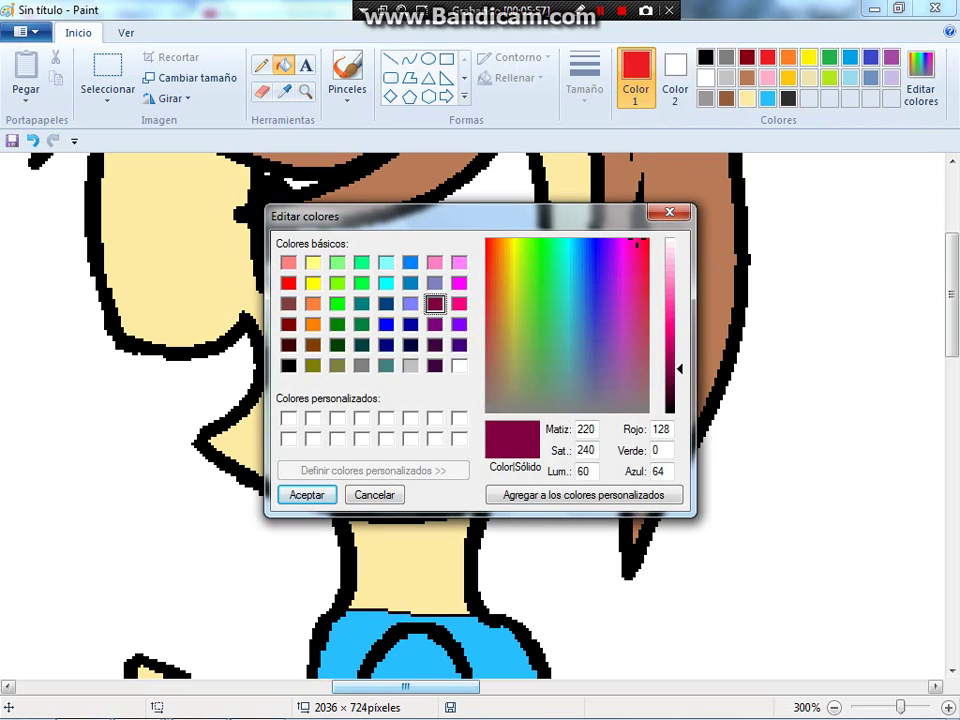
key(Return)
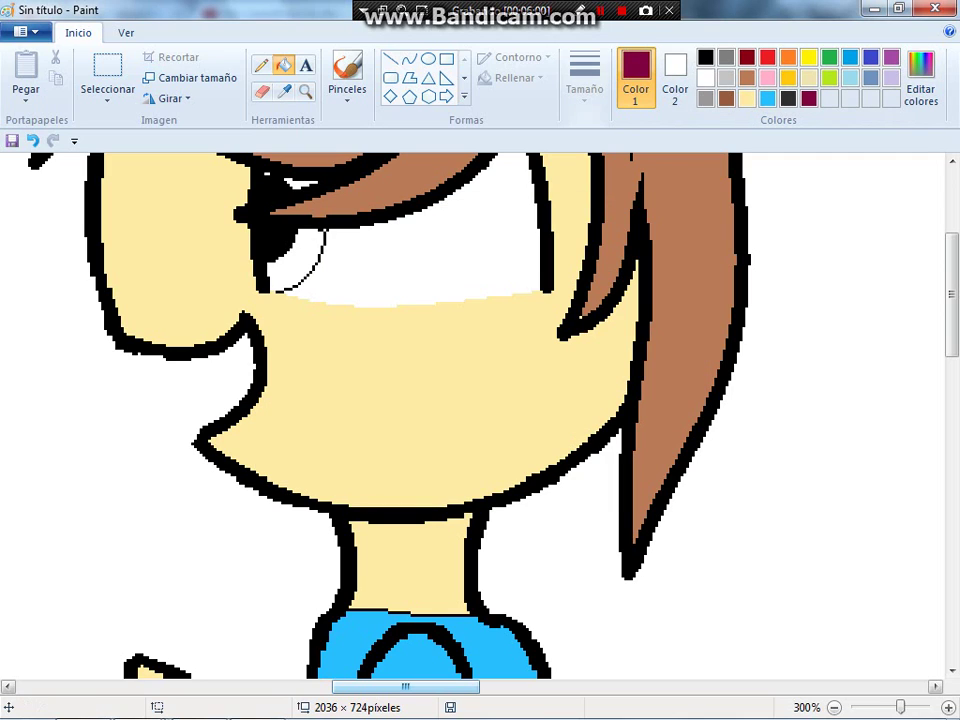
- Close the open side of the human figure's mouth with a thin maroon pencil line from upper to lower lip
click(261, 65)
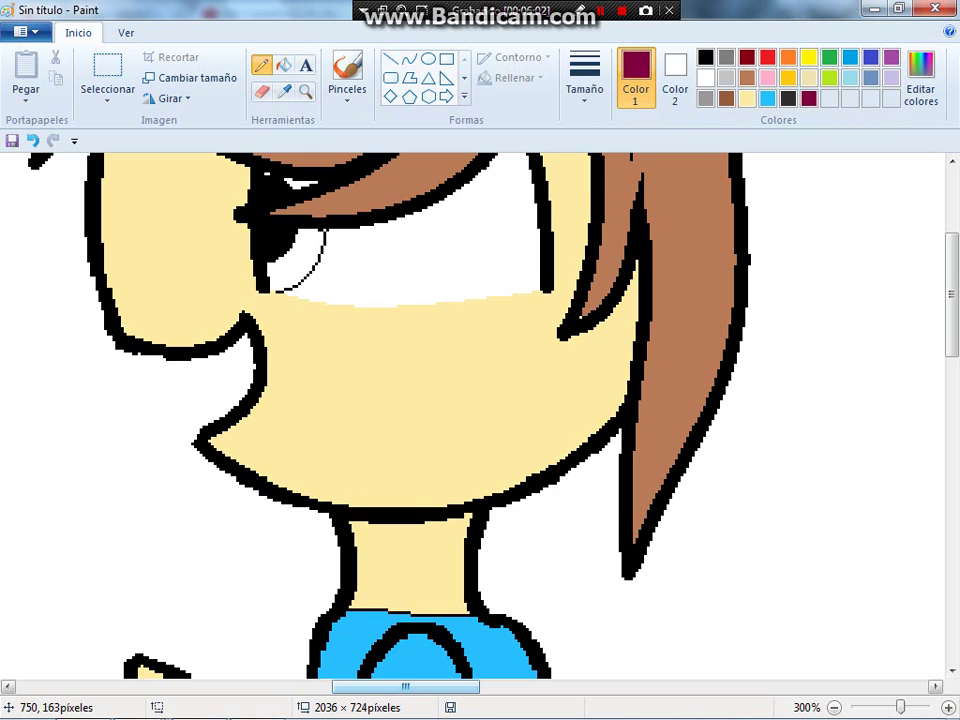
drag(128, 358, 160, 395)
key(ctrl+z)
click(585, 75)
click(627, 240)
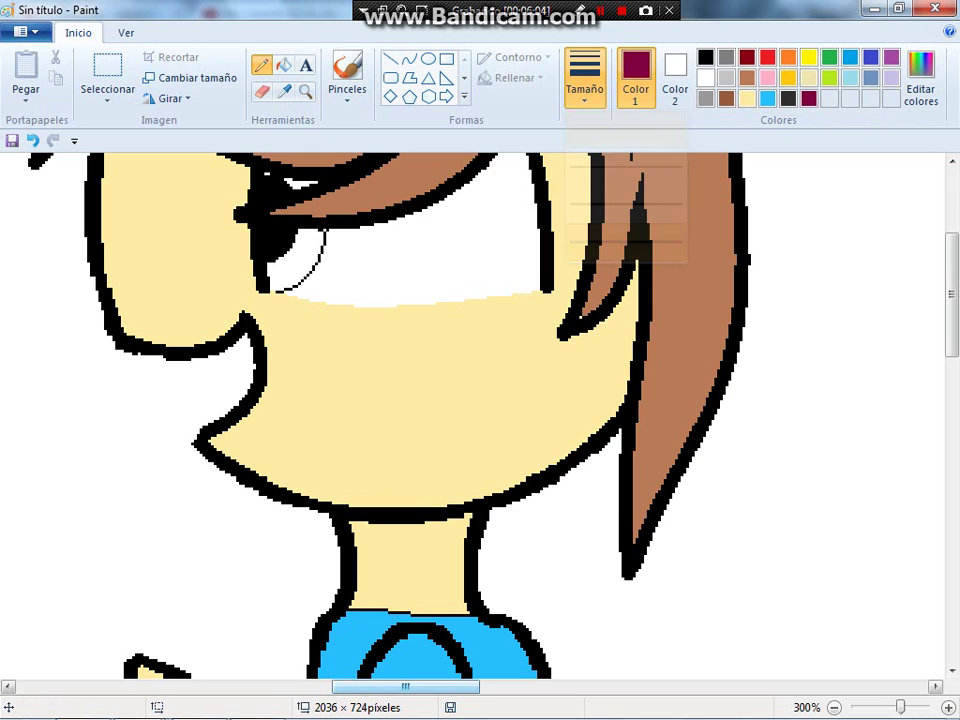
drag(147, 362, 193, 437)
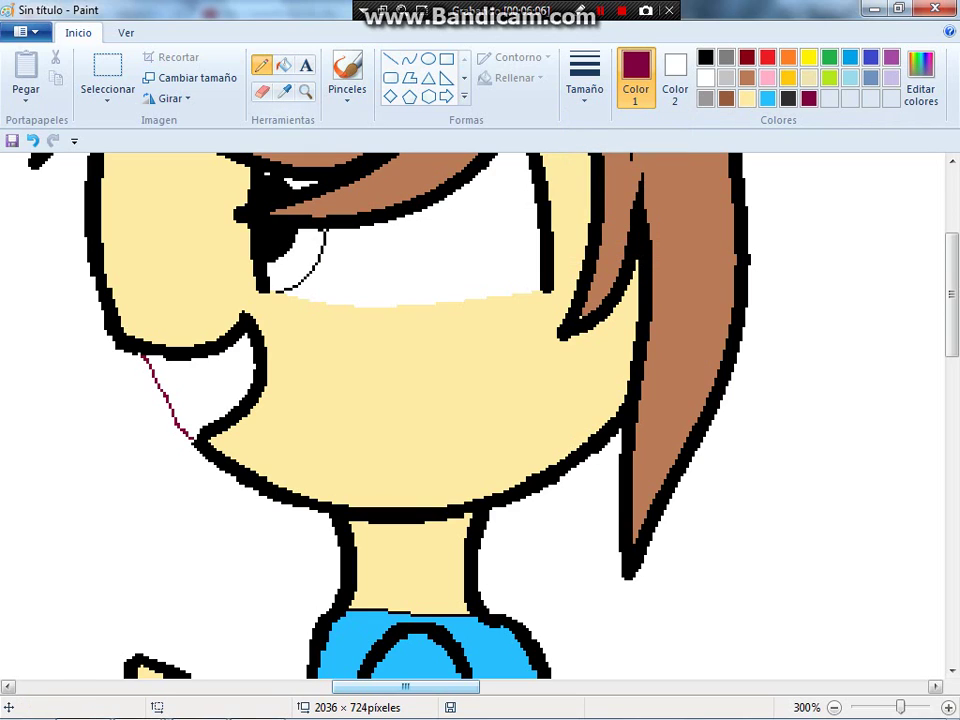
- Fill the inside of the human figure's mouth with dark maroon
click(284, 64)
click(236, 410)
key(ctrl+z)
click(205, 385)
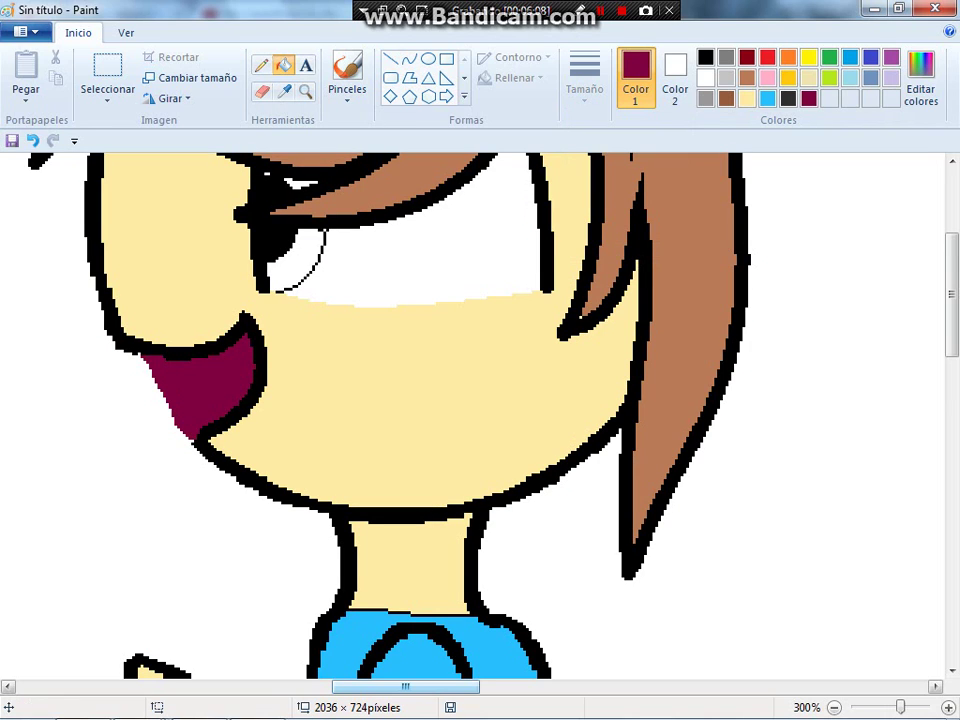
scroll(475, 415, left, 10)
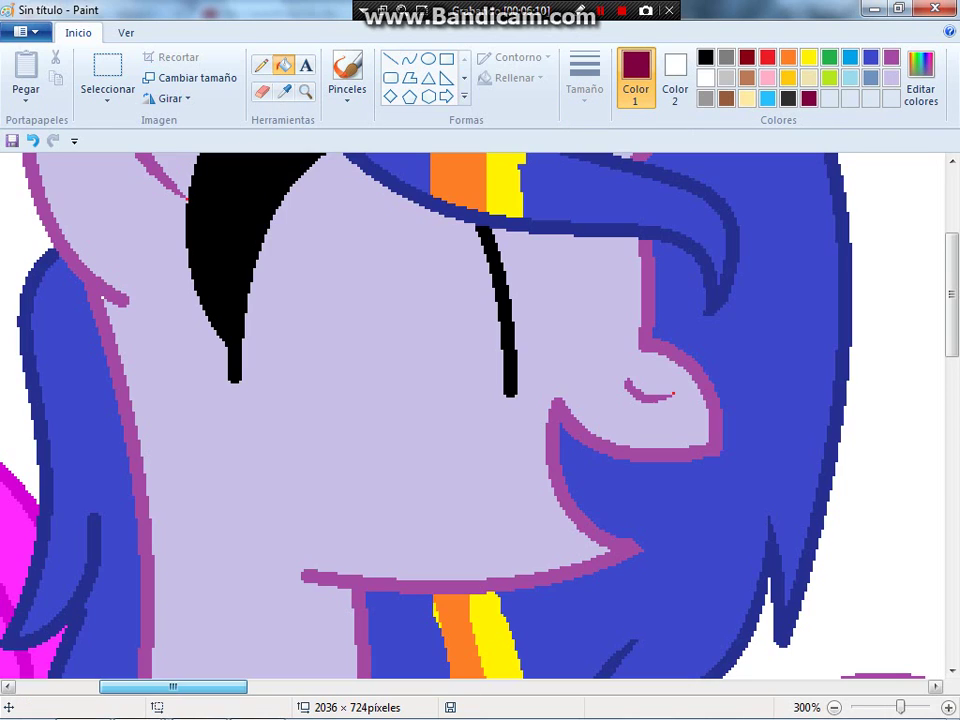
- Close the open side of the pony's mouth with a thin maroon pencil line and fill the mouth with dark maroon
scroll(475, 415, down, 5)
click(261, 64)
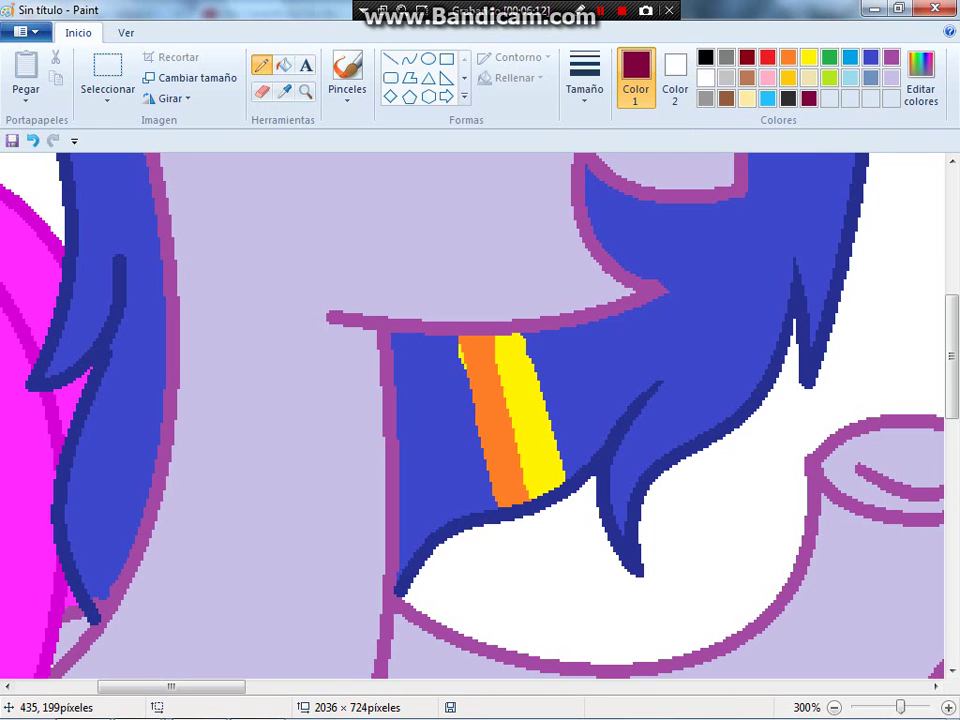
drag(727, 203, 684, 282)
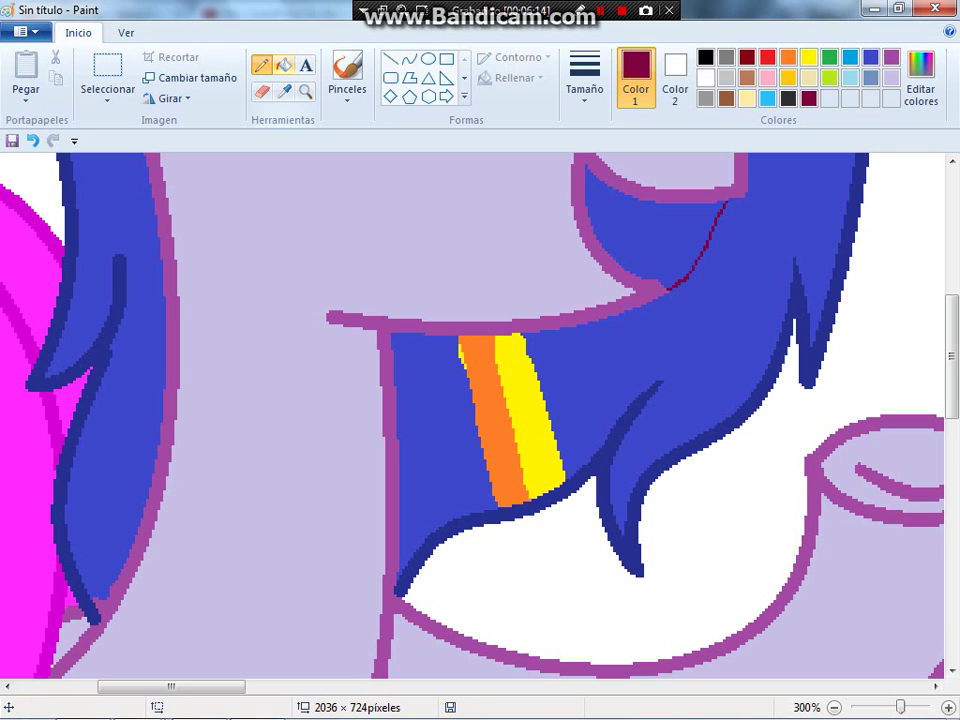
click(284, 64)
- Draw a wide grey ellipse outline over the end of the pony's raised front hoof as a plate
scroll(475, 415, up, 6)
scroll(475, 415, right, 5)
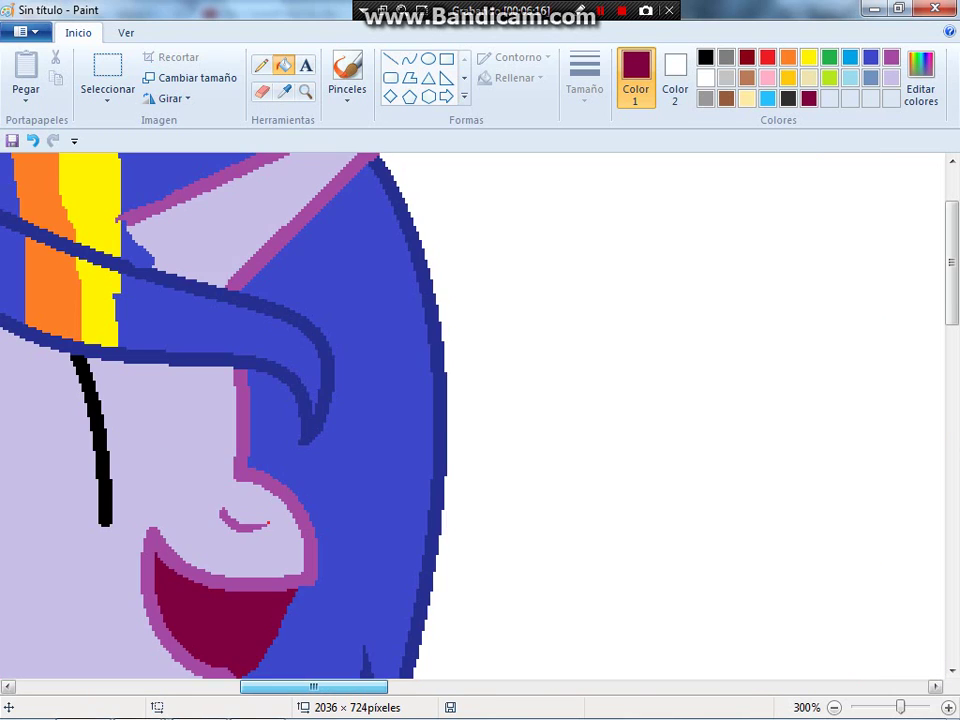
scroll(475, 415, right, 5)
scroll(475, 415, left, 3)
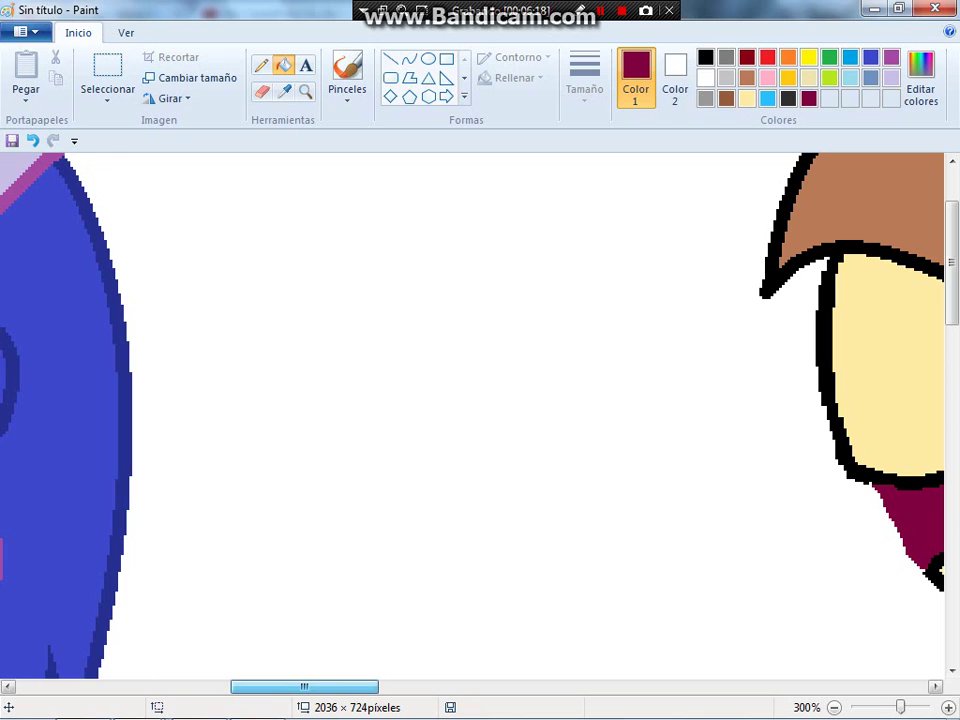
scroll(475, 415, right, 2)
click(726, 57)
click(428, 58)
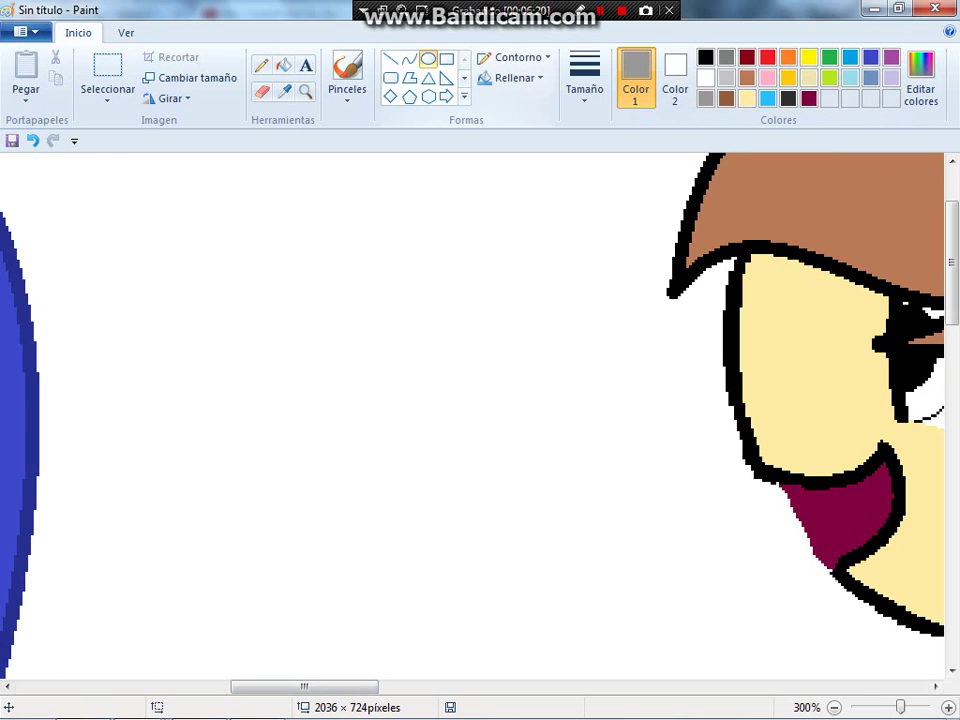
scroll(475, 415, down, 5)
scroll(475, 415, left, 8)
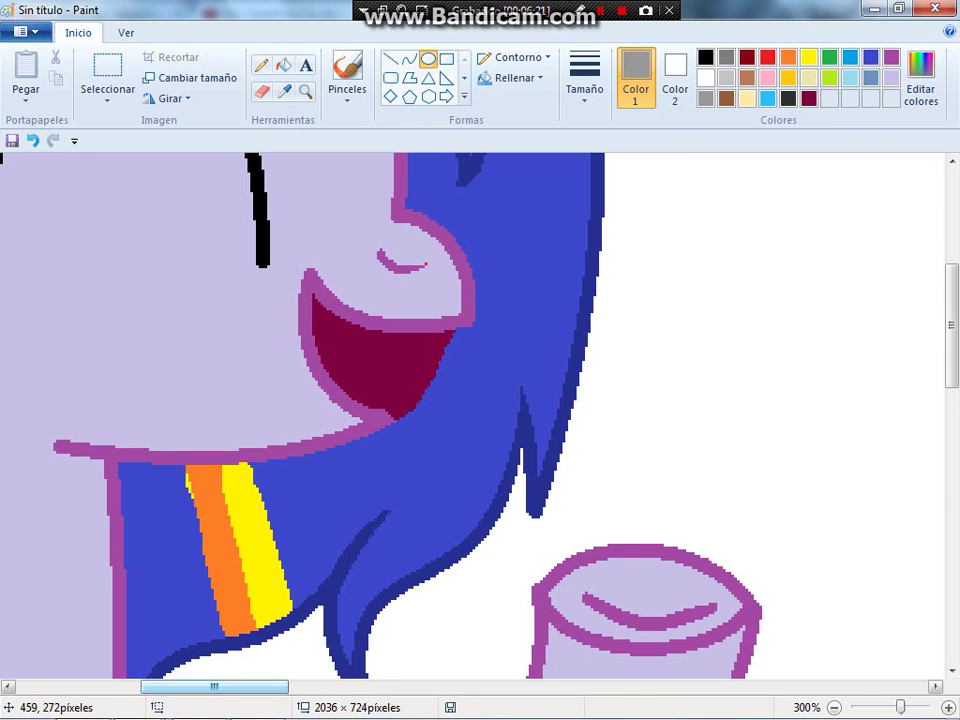
drag(514, 527, 775, 656)
click(412, 209)
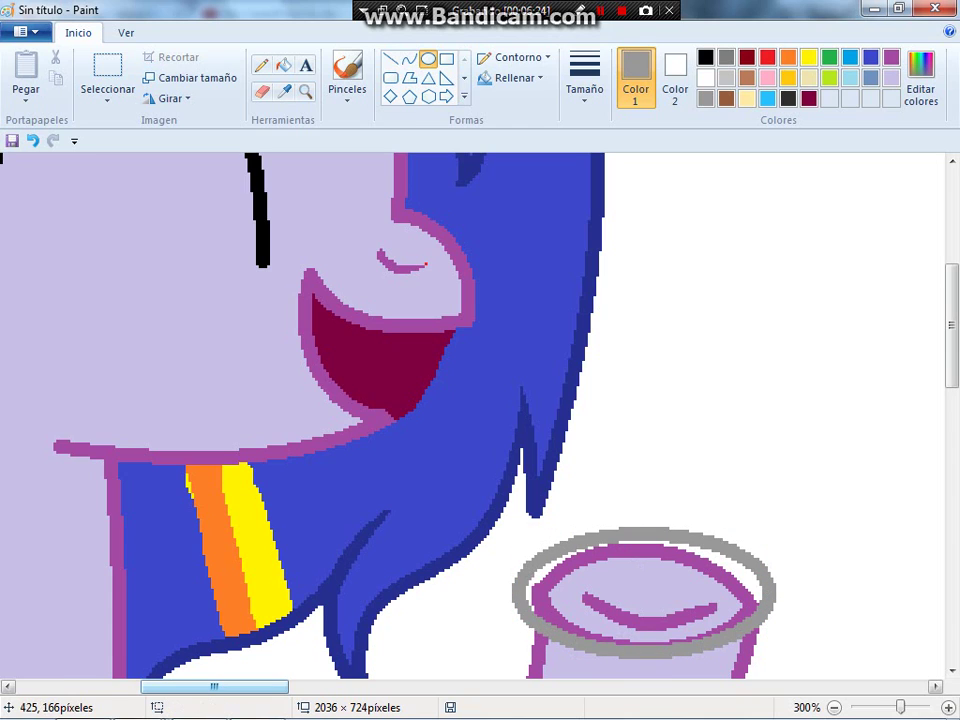
- Fill the whole inside of the grey plate ellipse with light grey, covering the hoof lines and white gaps
click(284, 65)
scroll(475, 415, down, 3)
click(726, 78)
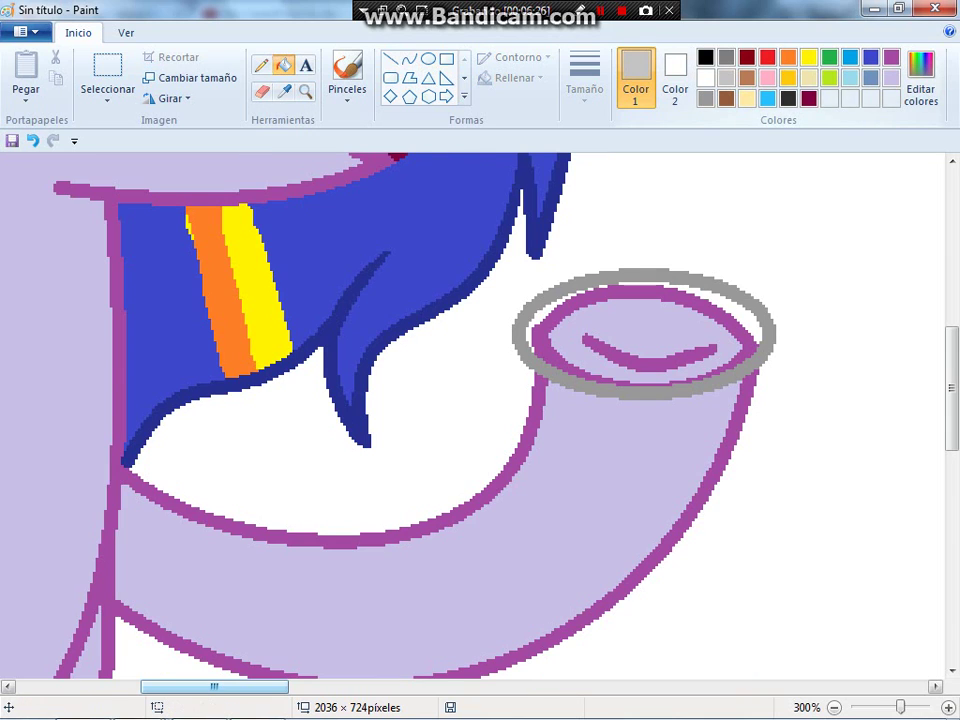
click(639, 310)
click(606, 354)
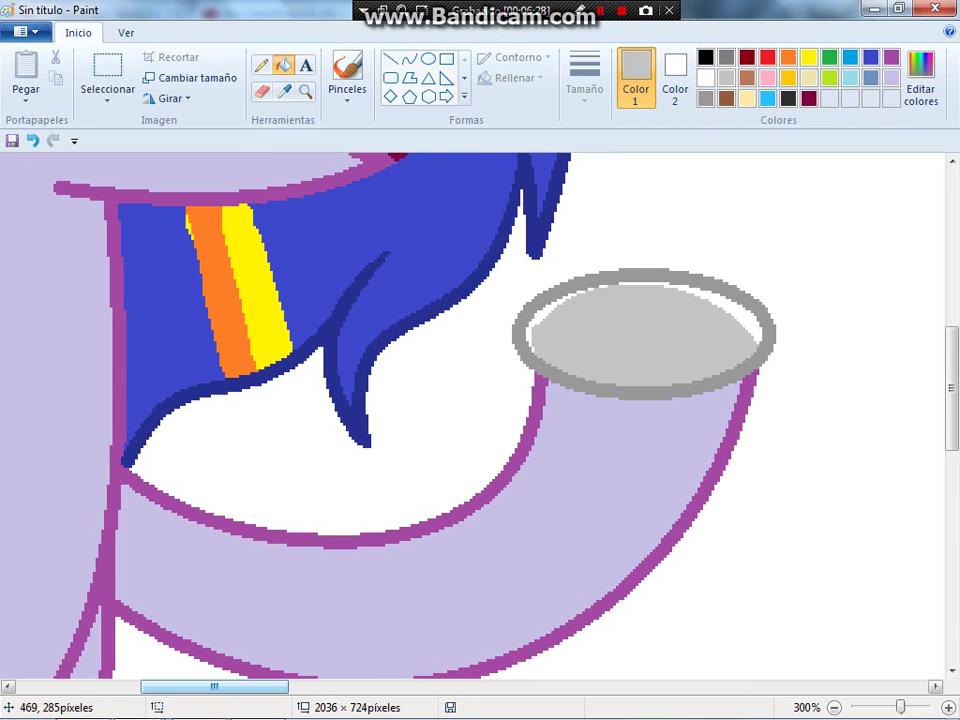
right_click(570, 308)
click(572, 308)
- Set Color 1 to dark brown
click(747, 78)
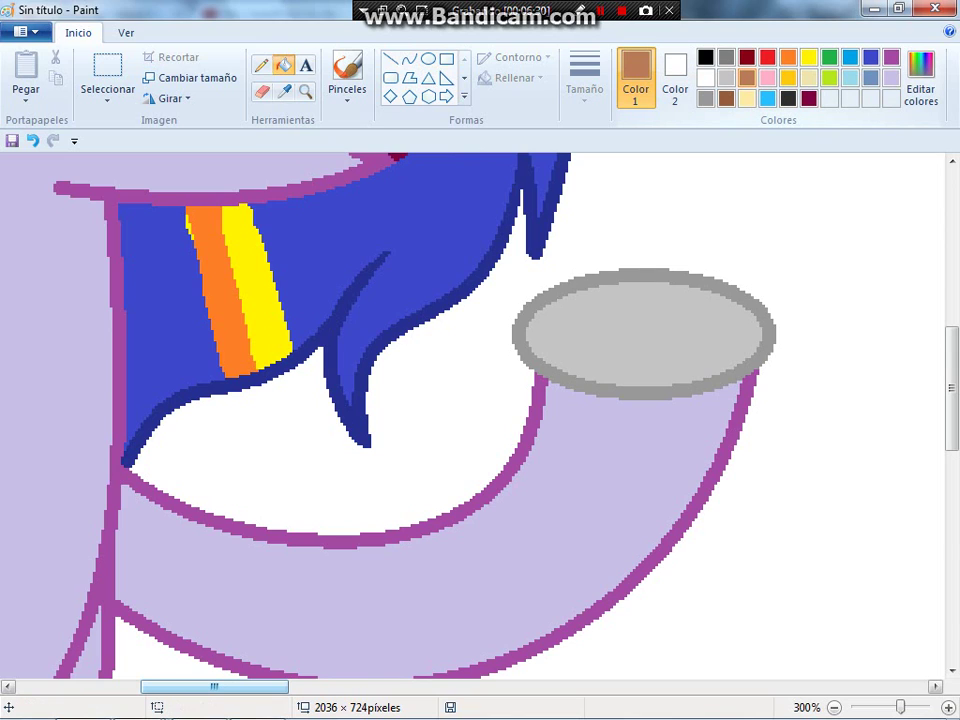
click(726, 98)
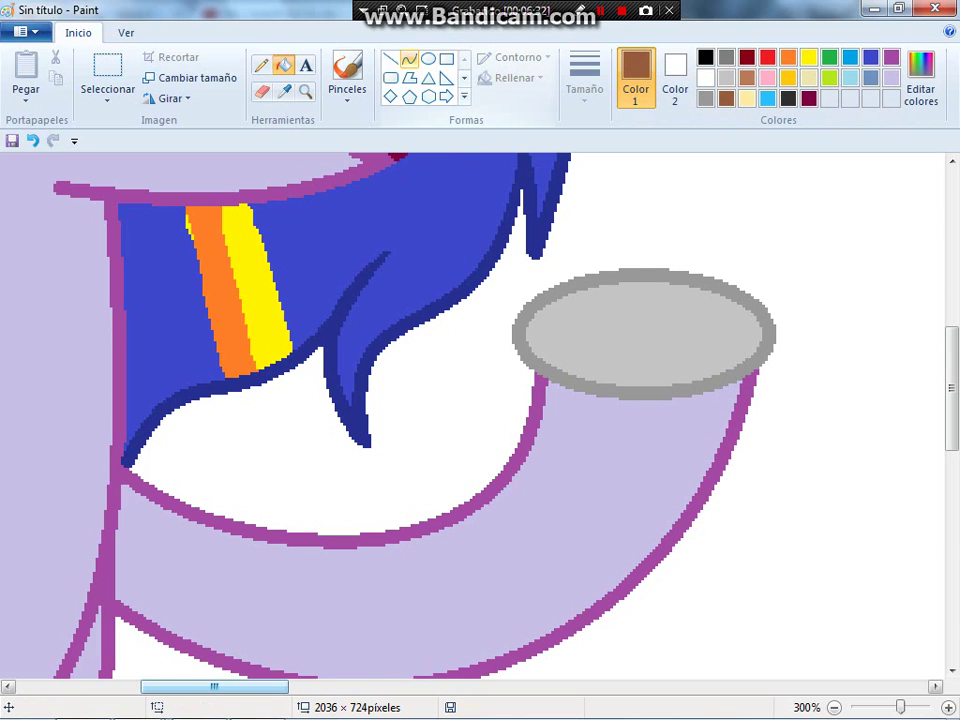
- Try outlining an open-topped shape on the grey plate with dark brown curve segments, and undo the strokes
click(409, 60)
drag(513, 236, 582, 360)
key(Escape)
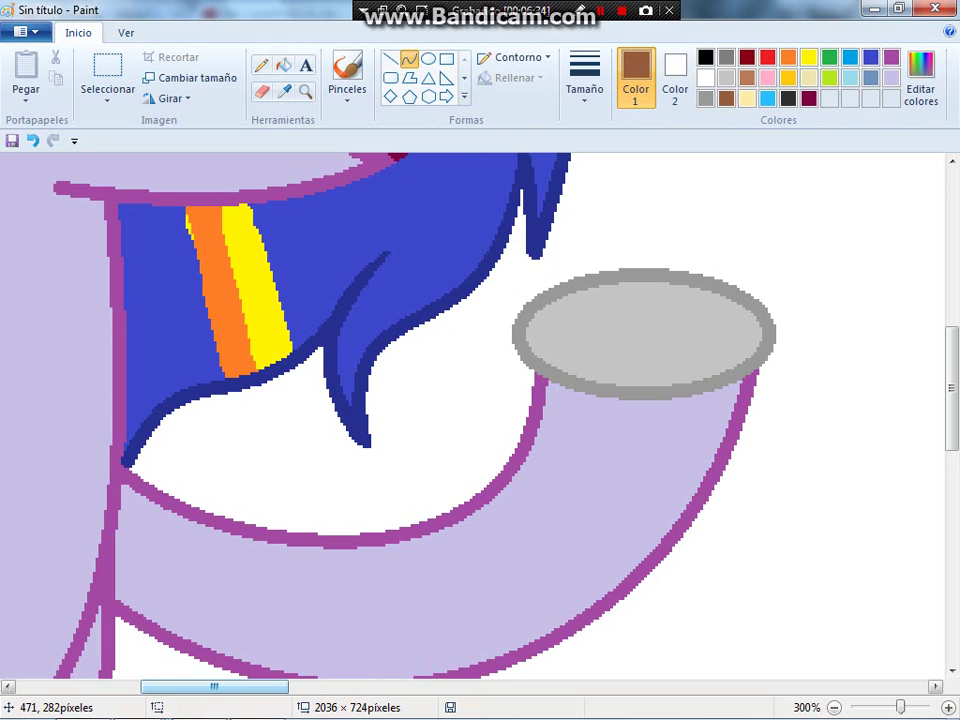
drag(525, 251, 795, 213)
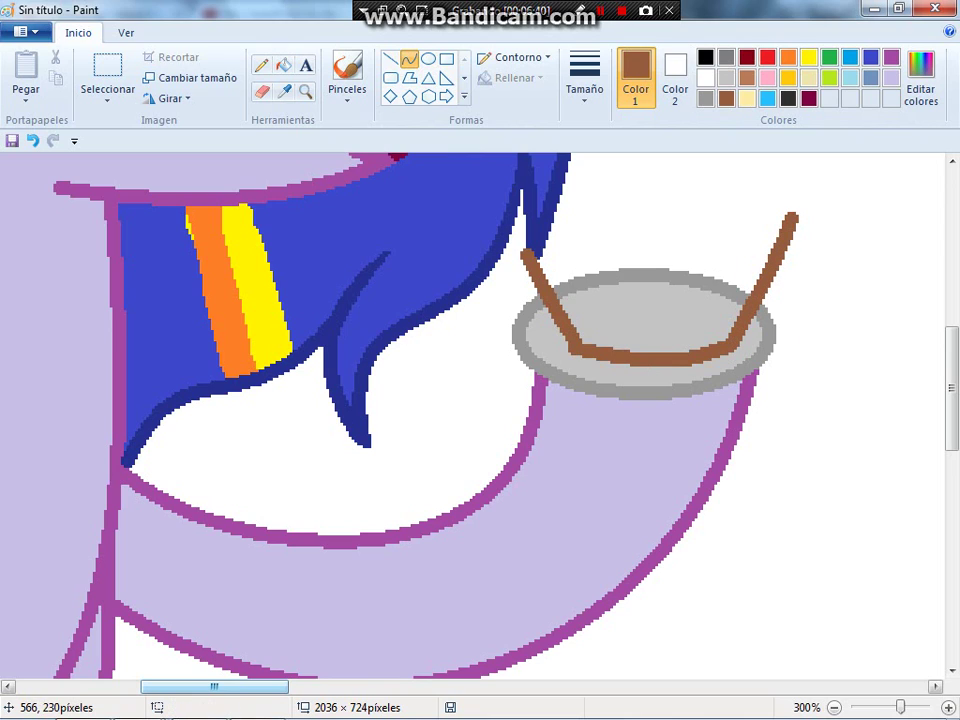
click(33, 140)
click(33, 140)
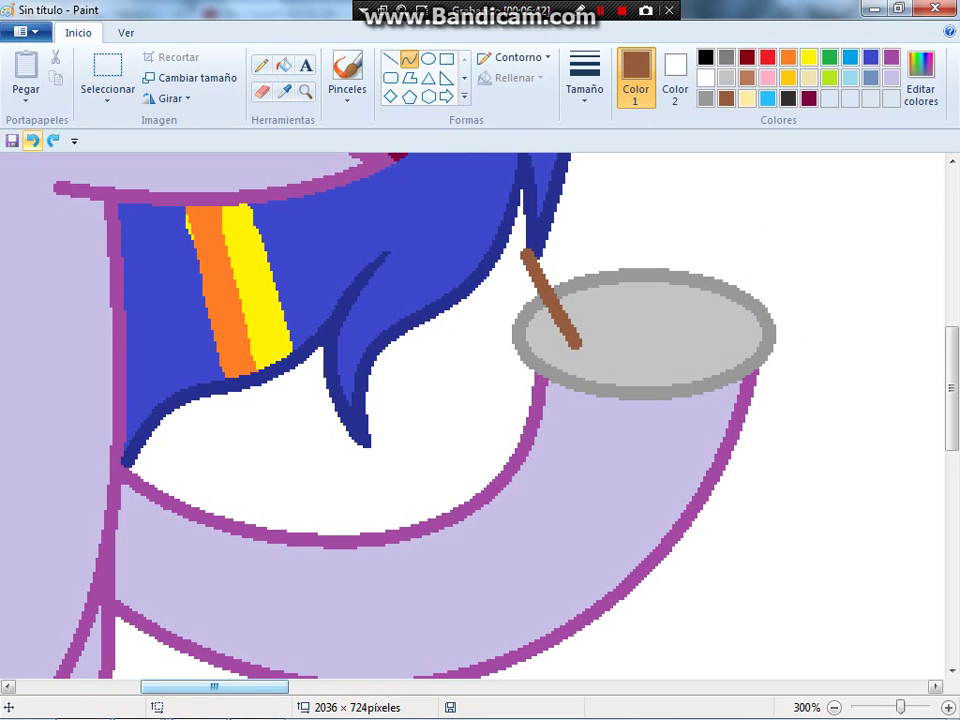
click(33, 140)
- Draw a dark brown rectangle outline standing on the grey plate, about as wide as the plate
click(446, 58)
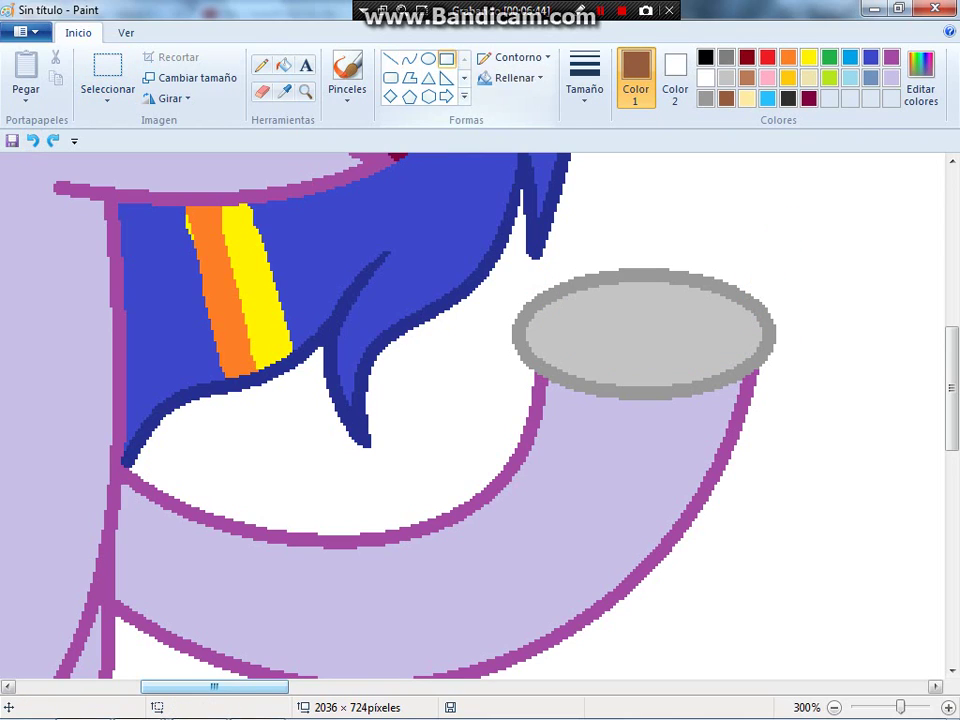
scroll(715, 233, up, 3)
drag(516, 281, 792, 431)
mouse_move(726, 356)
mouse_down()
mouse_move(729, 401)
mouse_move(736, 374)
mouse_up()
click(583, 162)
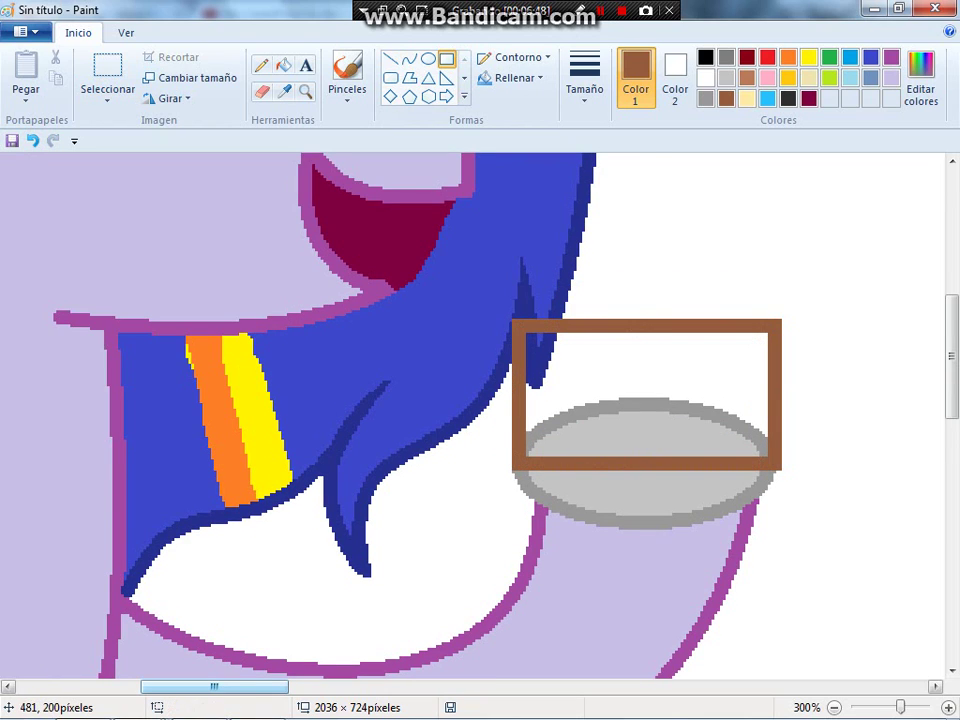
- Try filling the rectangle's inside and the overlapped plate and mane parts with dark brown, and undo the fills
click(284, 65)
click(640, 435)
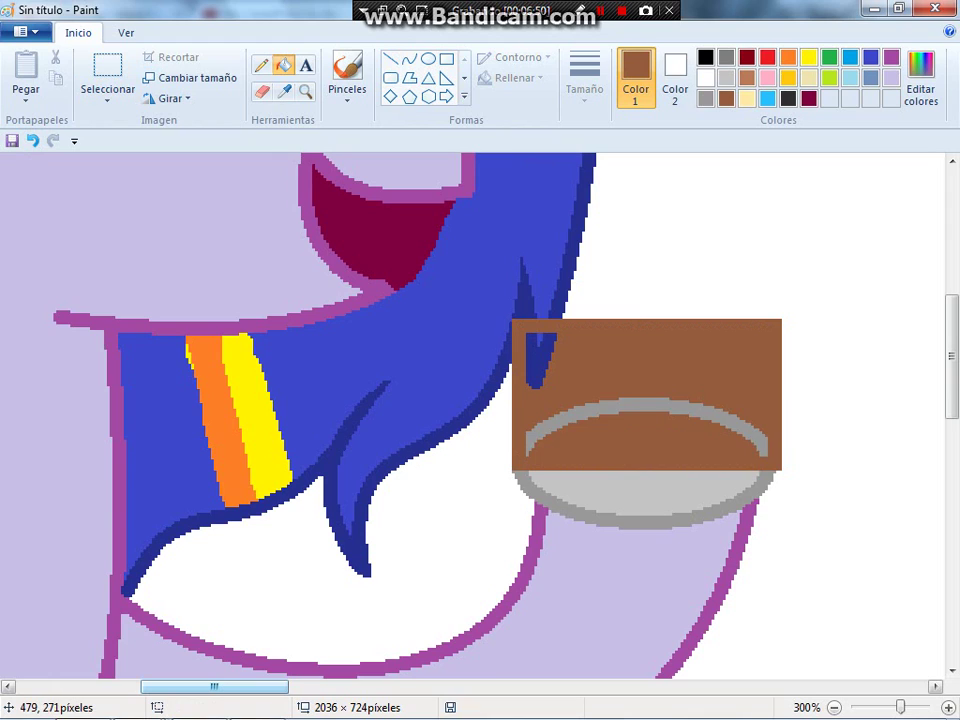
click(601, 453)
click(535, 375)
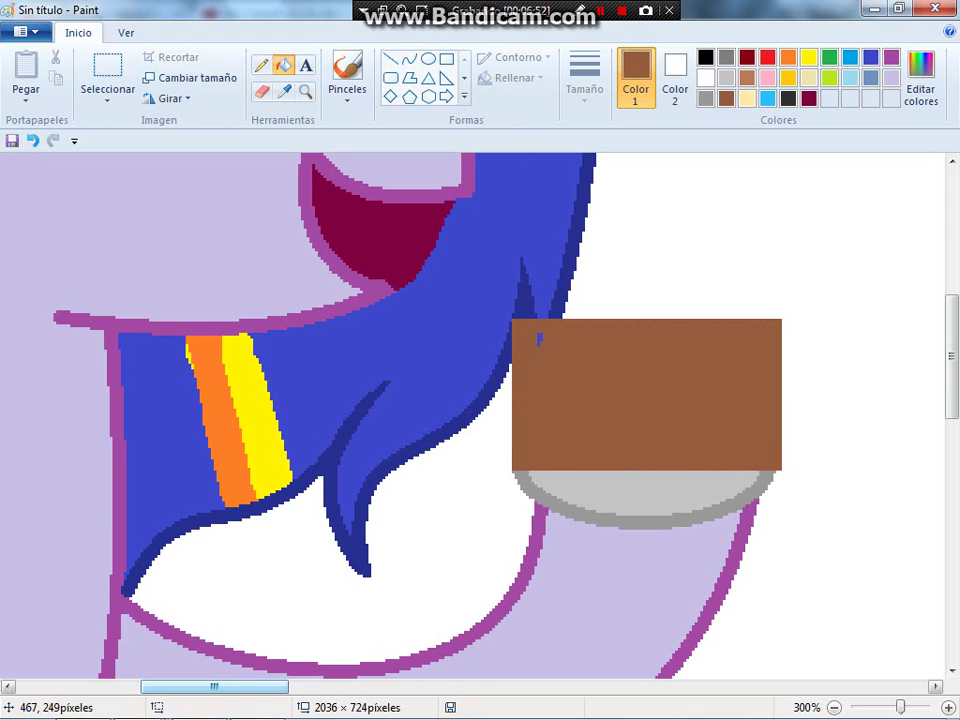
click(33, 140)
click(33, 140)
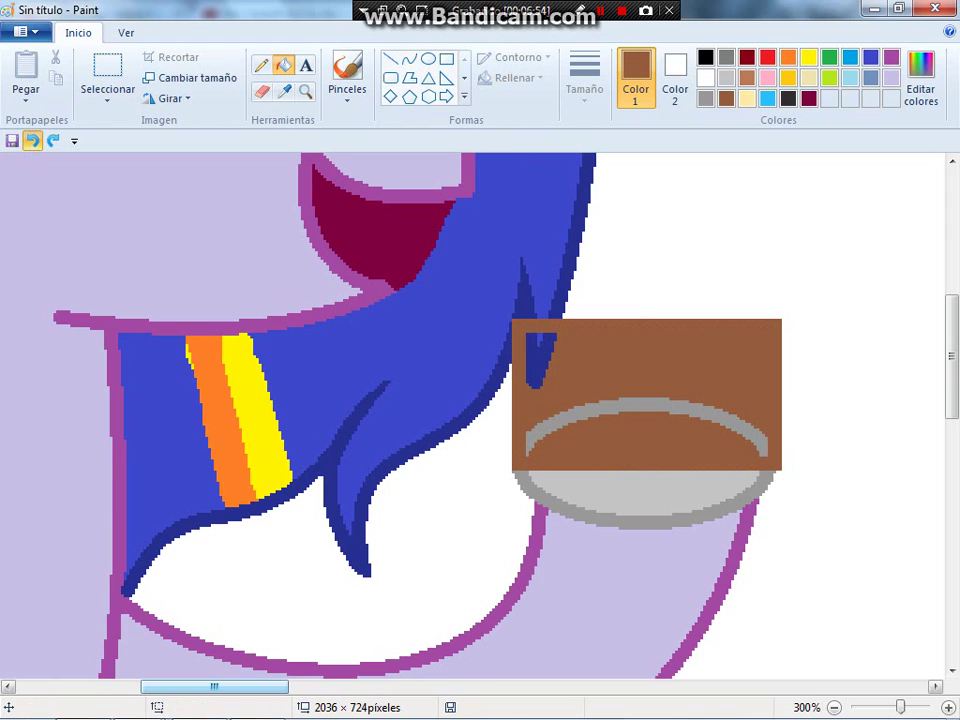
click(33, 140)
click(33, 140)
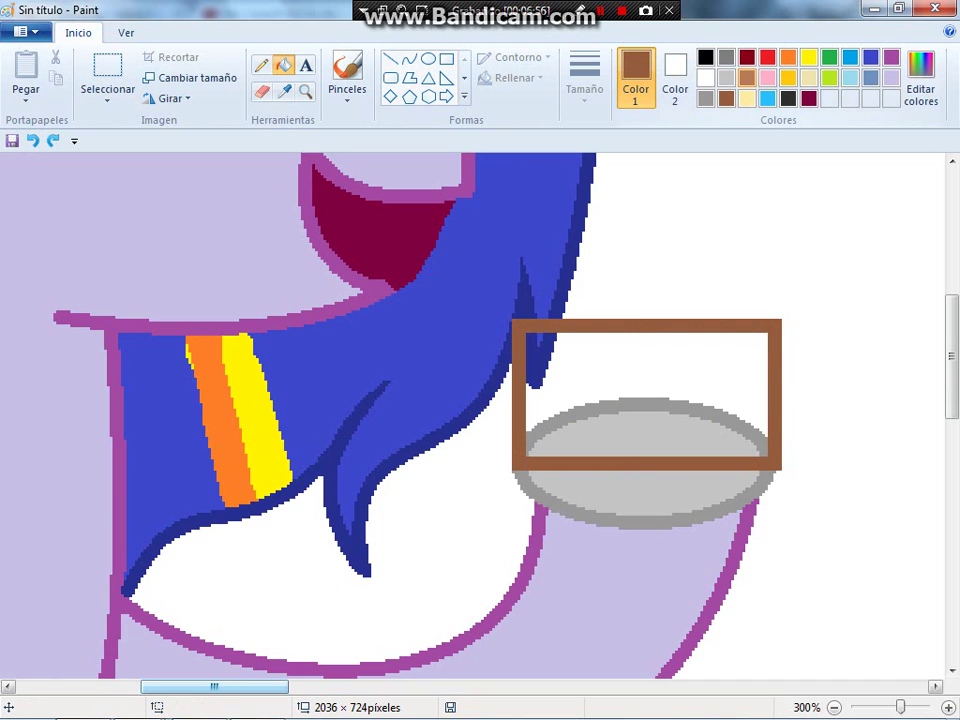
- Fill the inside of the dark brown rectangle with light brown, including the plate and mane parts it overlaps
click(687, 396)
click(663, 414)
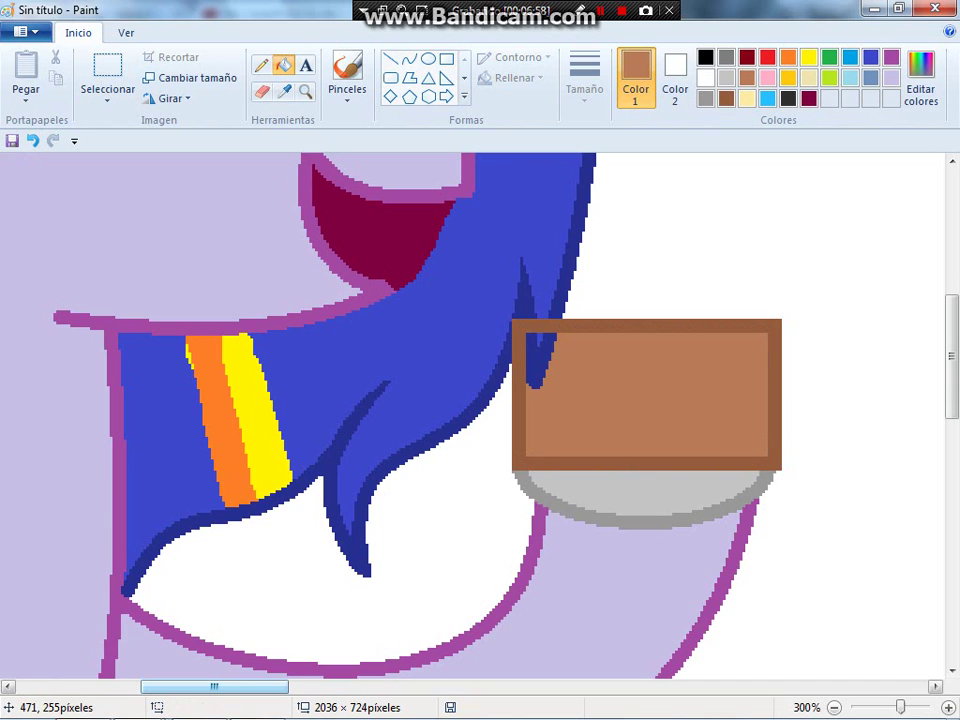
- Draw a wavy light pink pencil line across the upper part of the brown rectangle and fill the area above it with pink as icing
scroll(480, 415, up, 3)
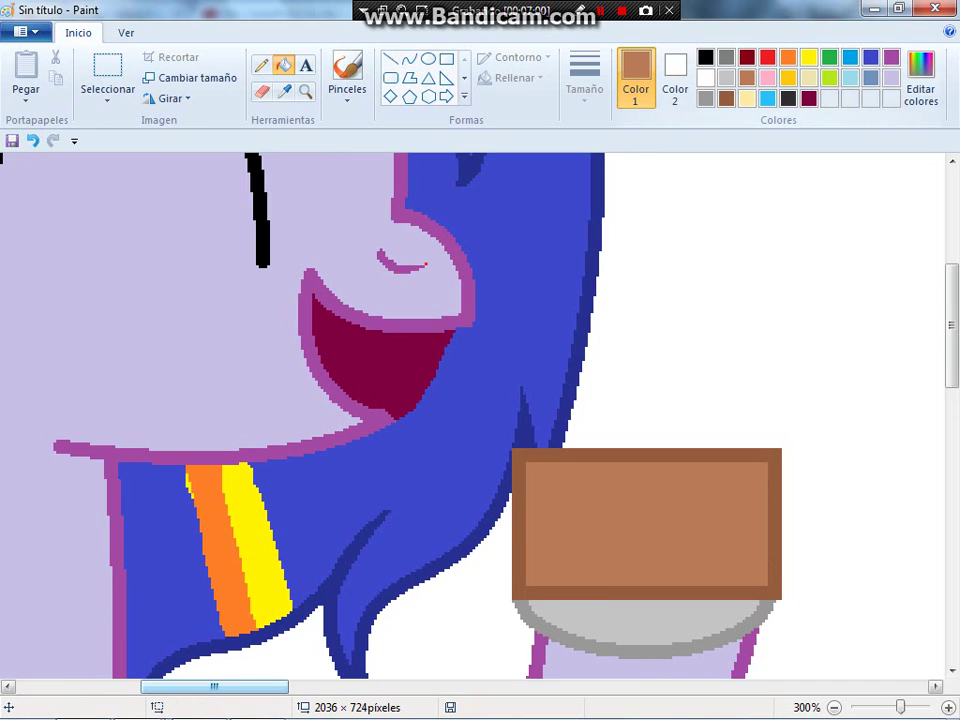
click(261, 64)
click(767, 77)
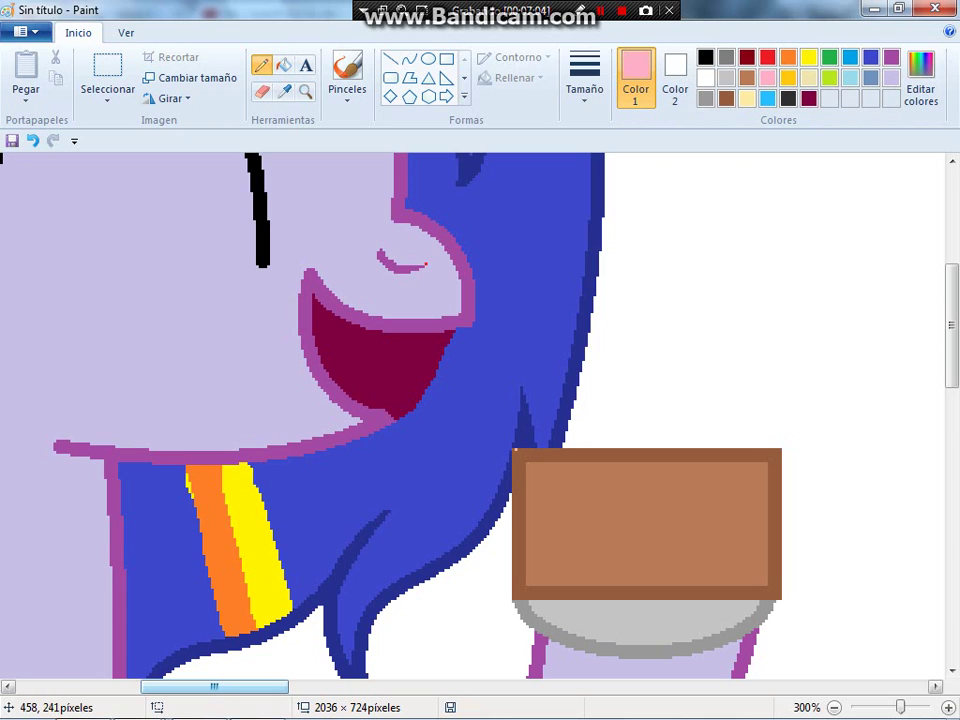
mouse_move(514, 451)
mouse_down()
mouse_move(606, 496)
mouse_move(774, 470)
mouse_up()
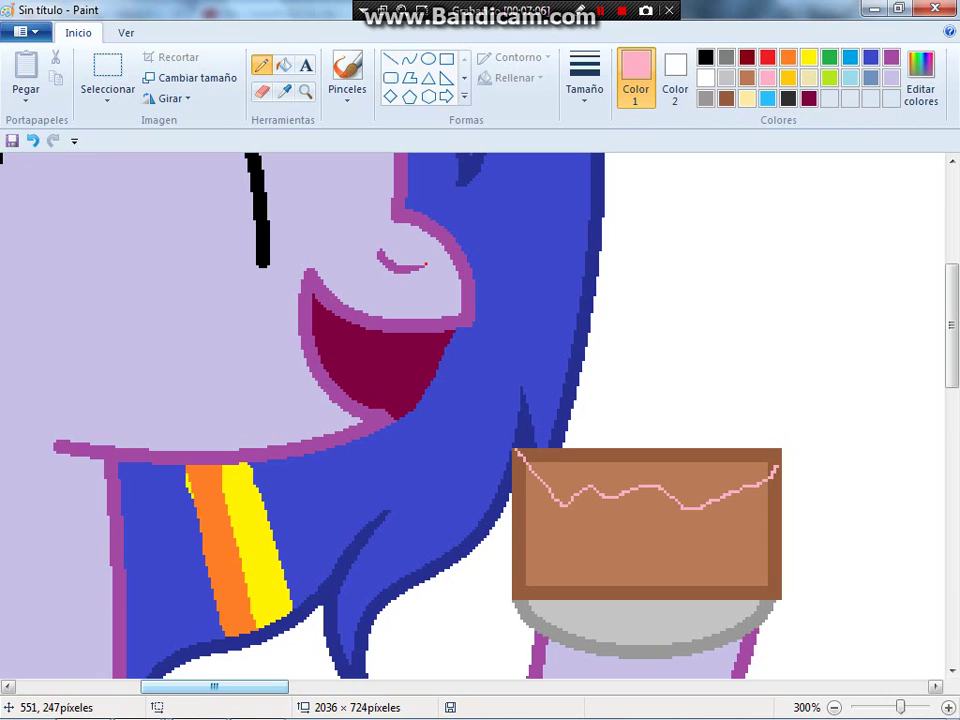
click(284, 64)
click(686, 486)
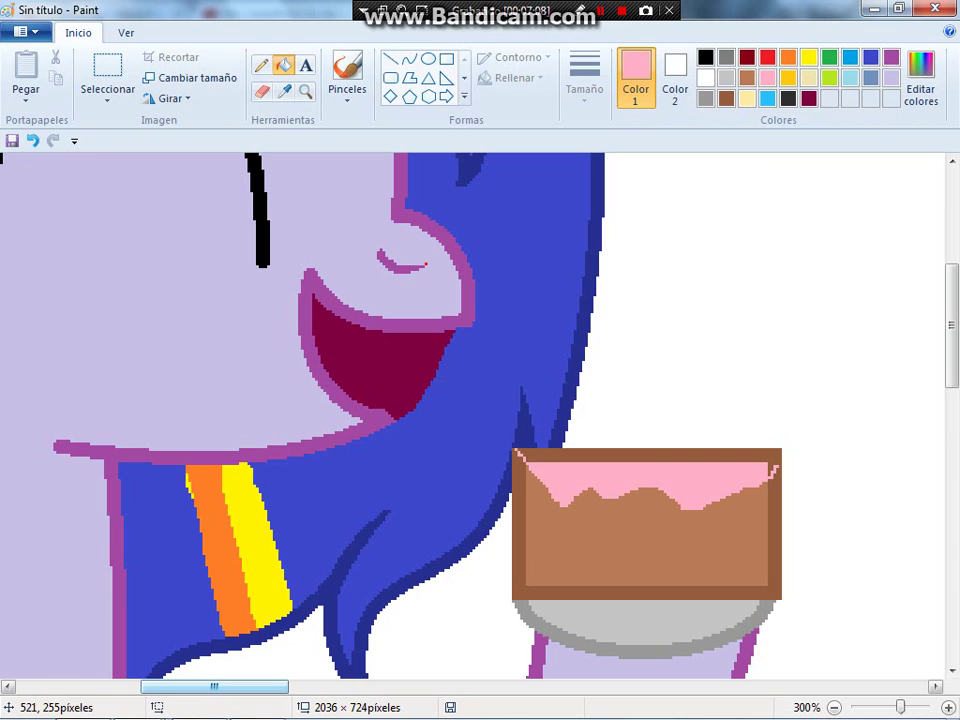